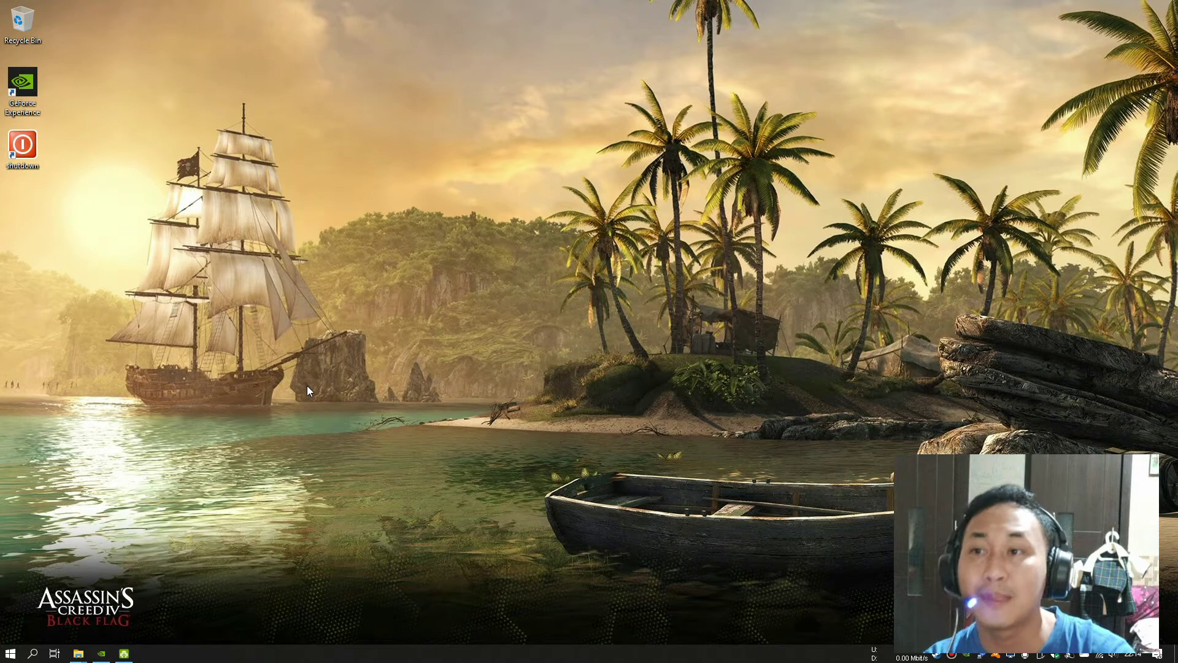
# - Open GeForce Experience, check for graphics driver updates, and close the program
pyautogui.click(10, 652)
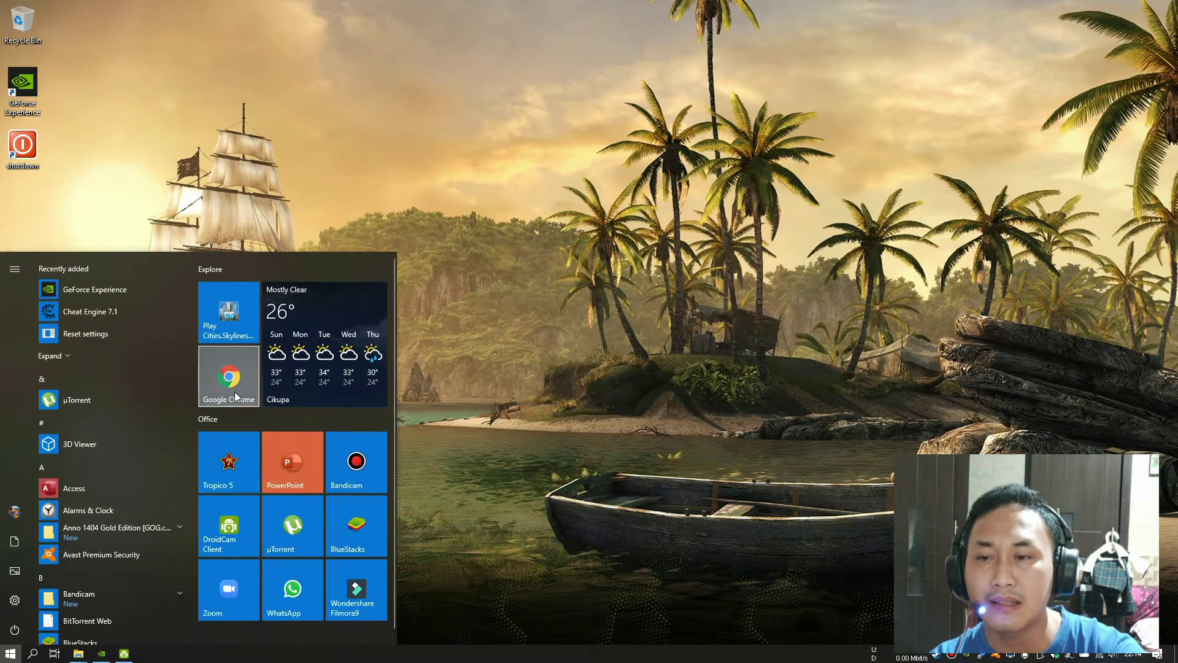
pyautogui.click(234, 391)
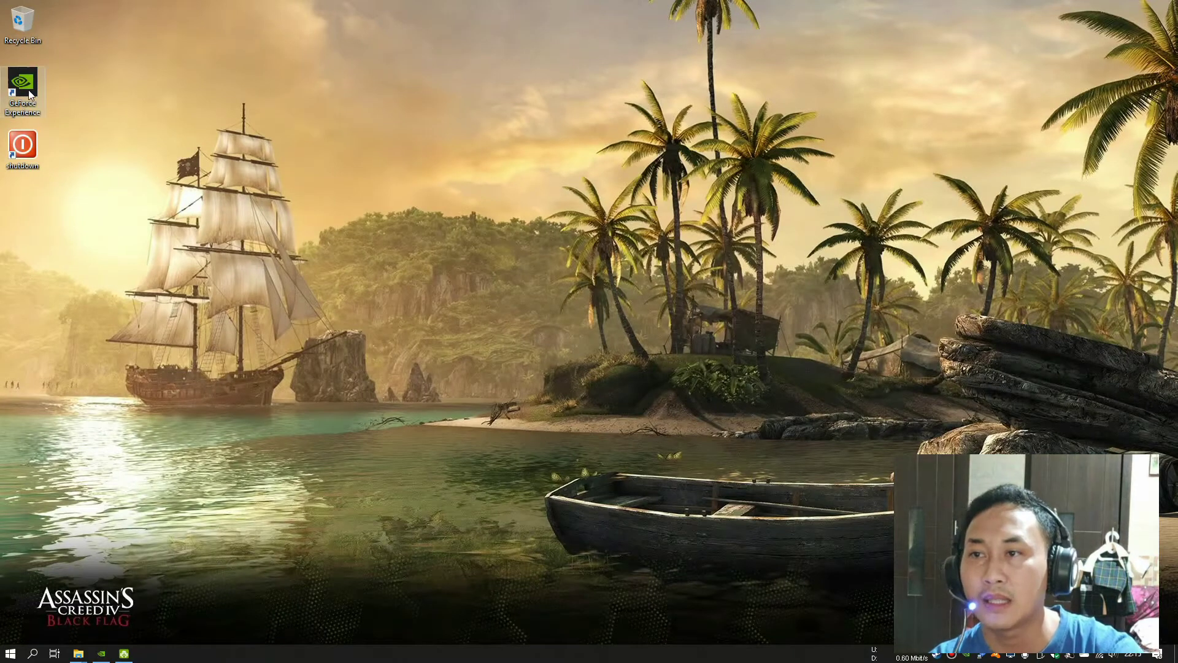
pyautogui.doubleClick(28, 89)
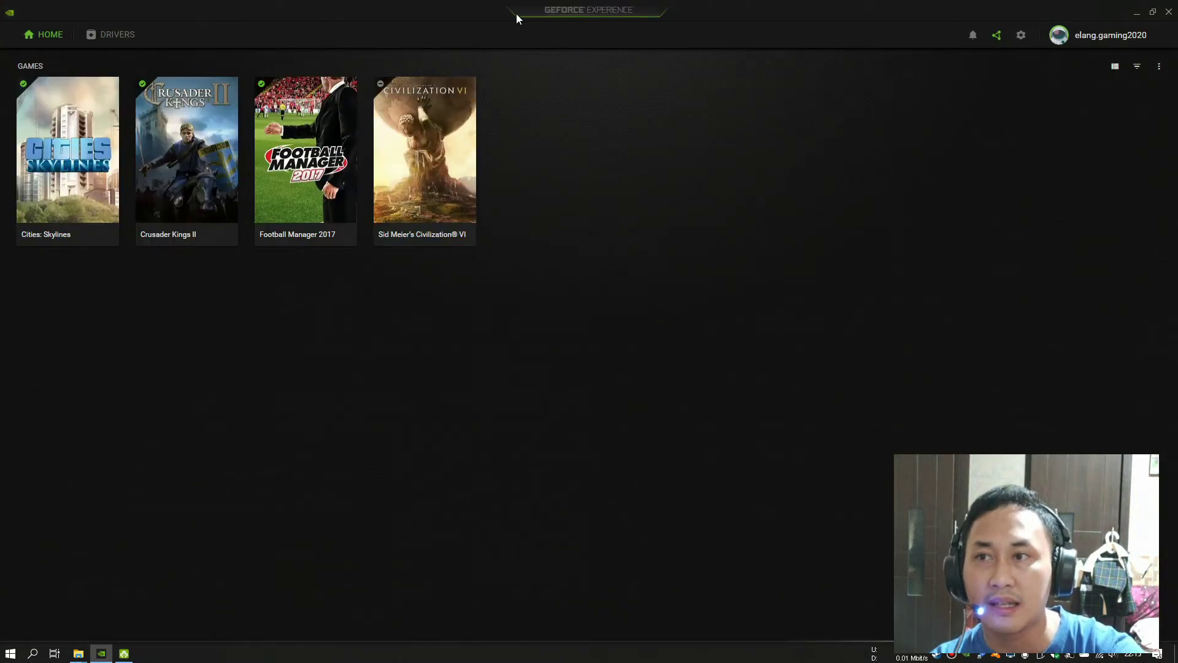
pyautogui.click(123, 42)
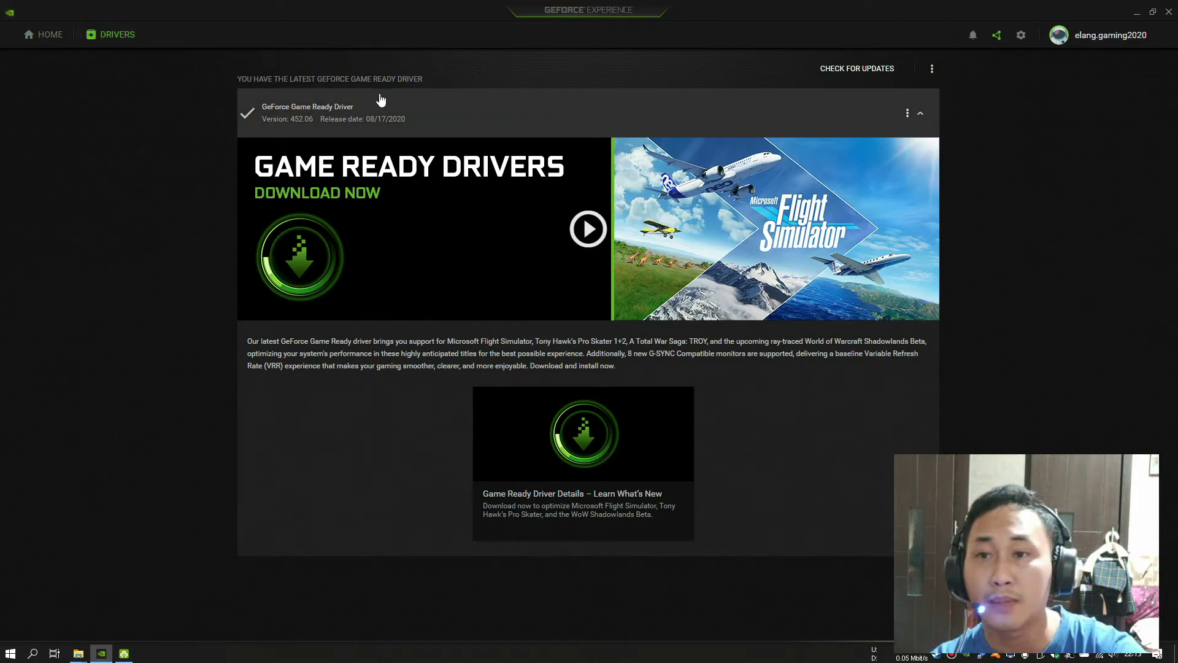
pyautogui.click(841, 70)
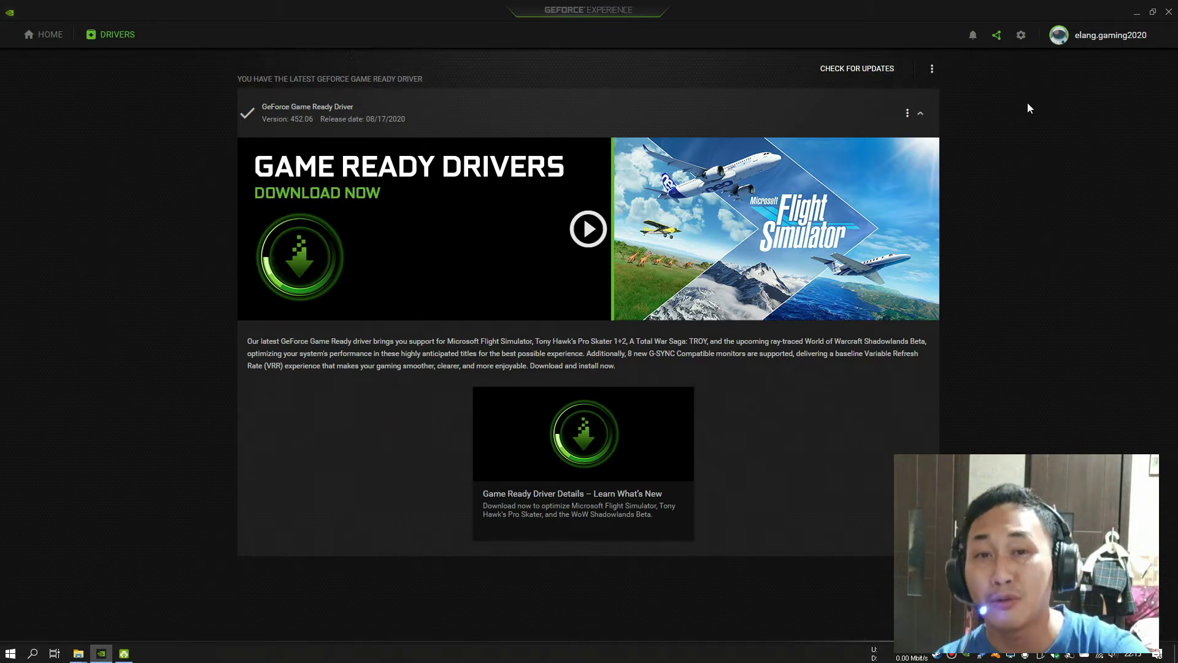
pyautogui.click(1168, 11)
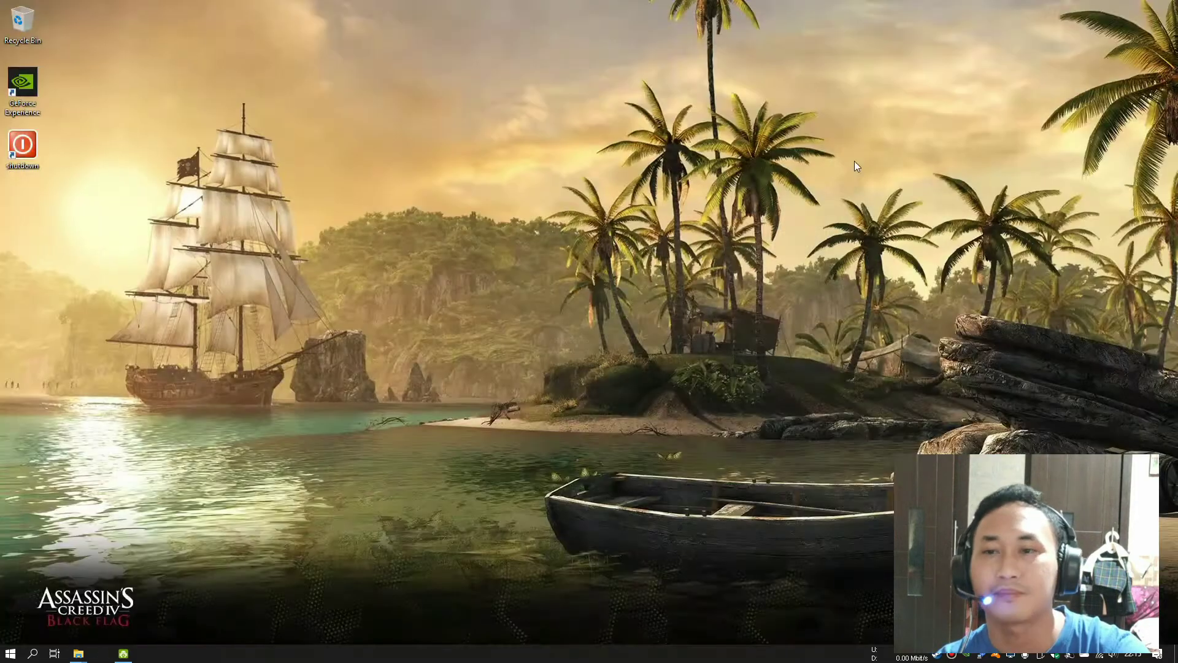
# - Open the NVIDIA Control Panel and review the rendering options on the image settings with preview page
pyautogui.rightClick(457, 85)
pyautogui.click(530, 164)
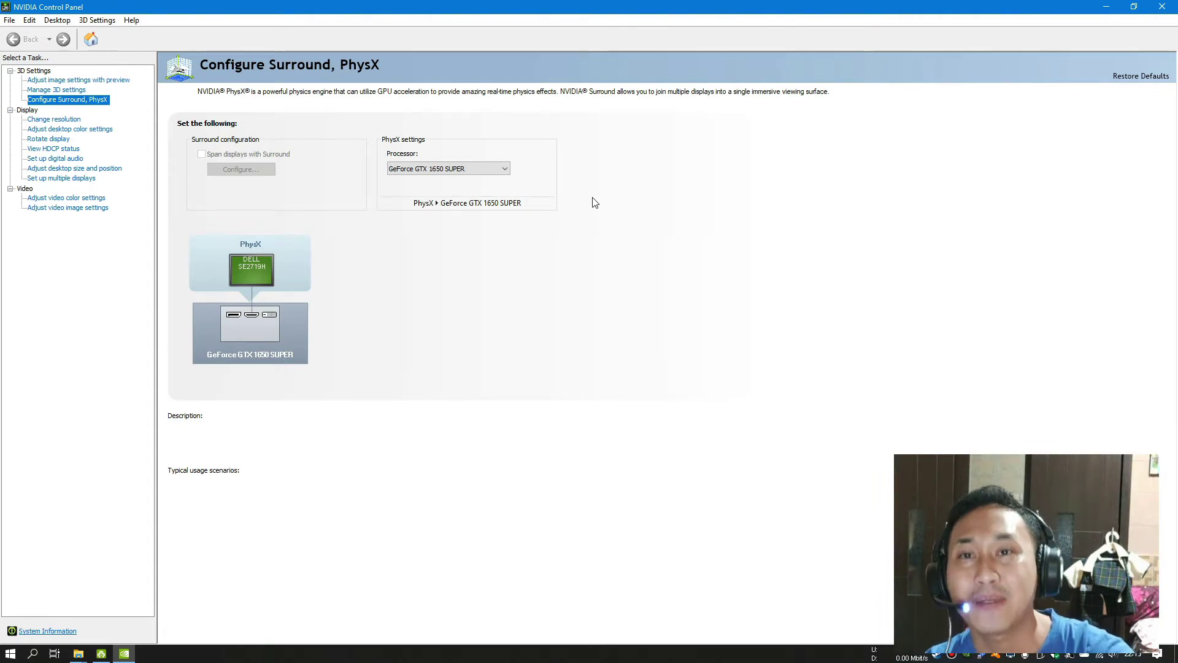
pyautogui.click(110, 81)
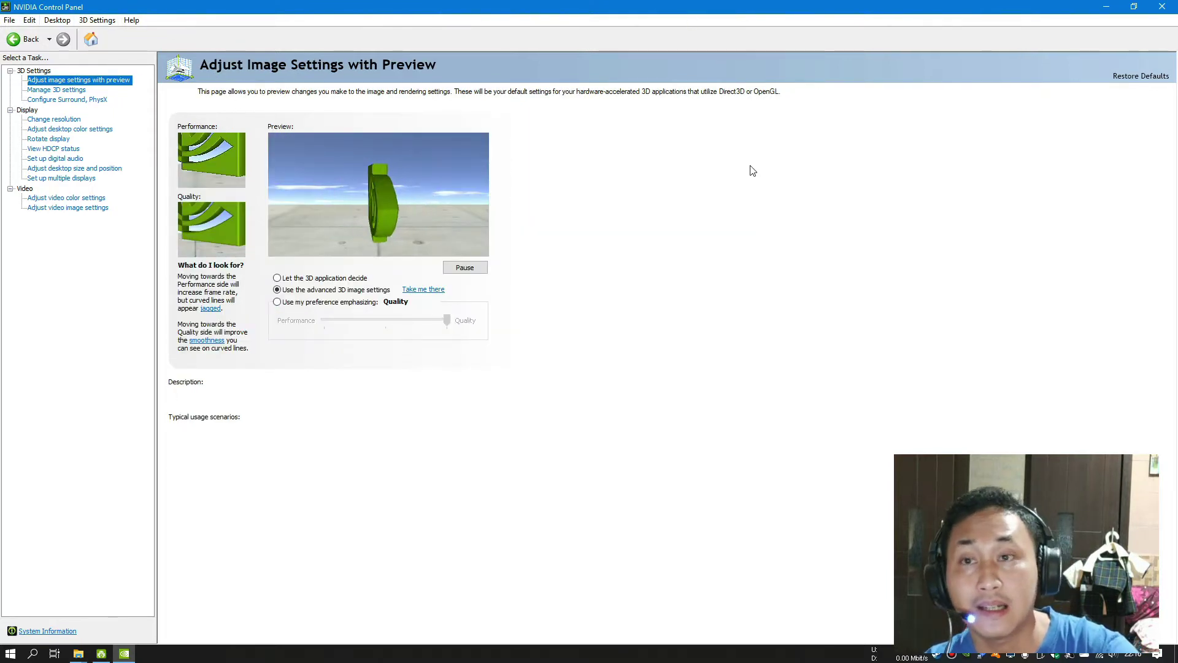
pyautogui.moveTo(291, 295)
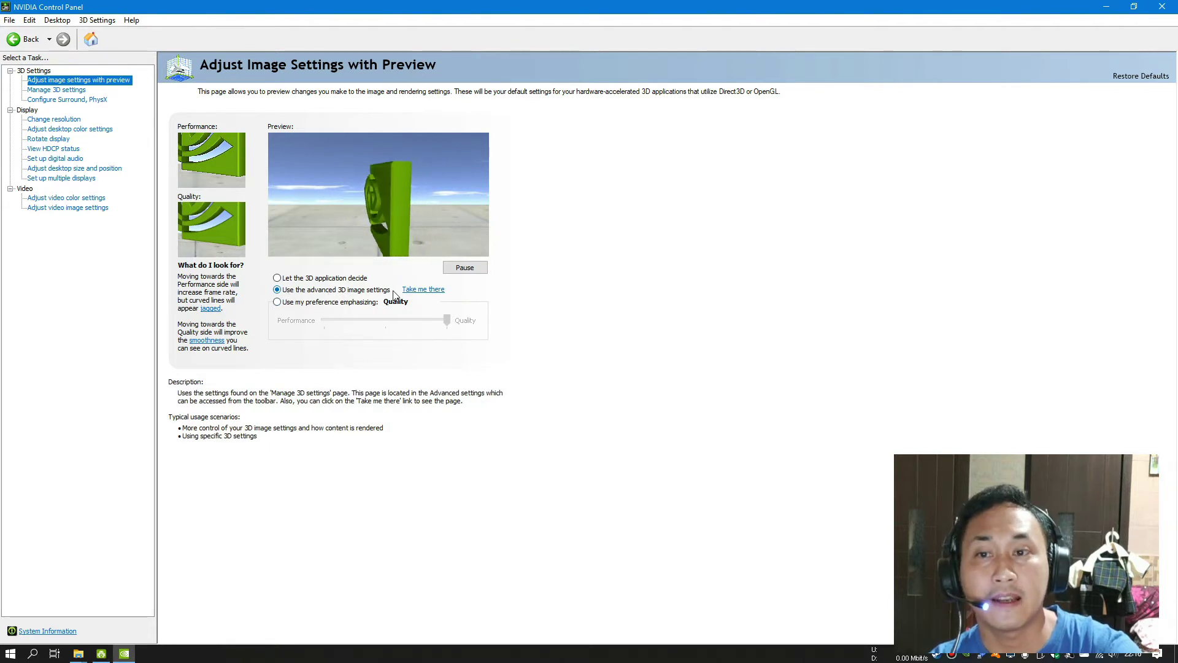
# - Go to the advanced 3D image settings and review the whole list of global 3D features, including power management, texture filtering and vertical sync
pyautogui.click(433, 292)
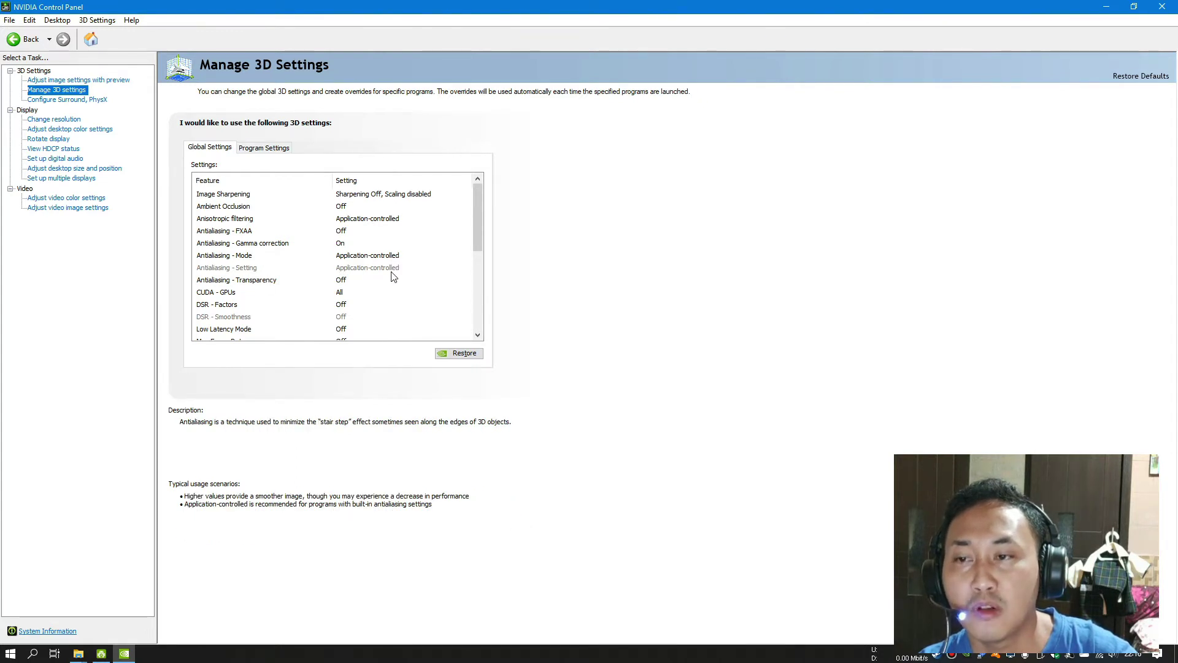
pyautogui.moveTo(480, 229); pyautogui.dragTo(475, 262)
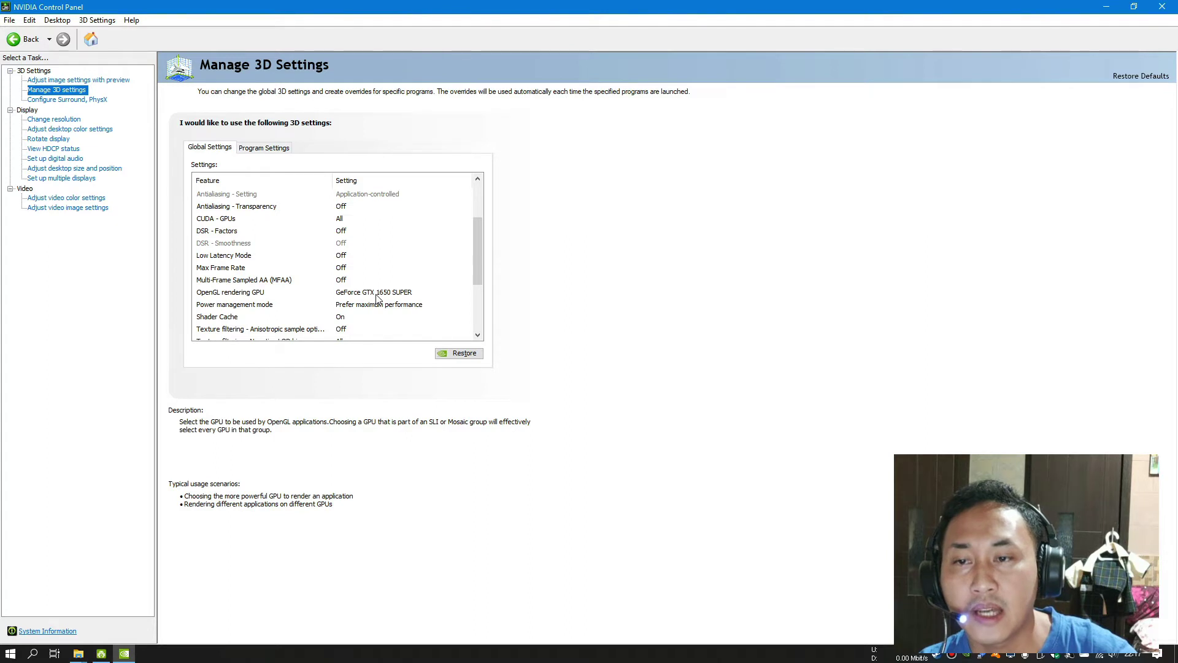
pyautogui.moveTo(477, 269); pyautogui.dragTo(478, 300)
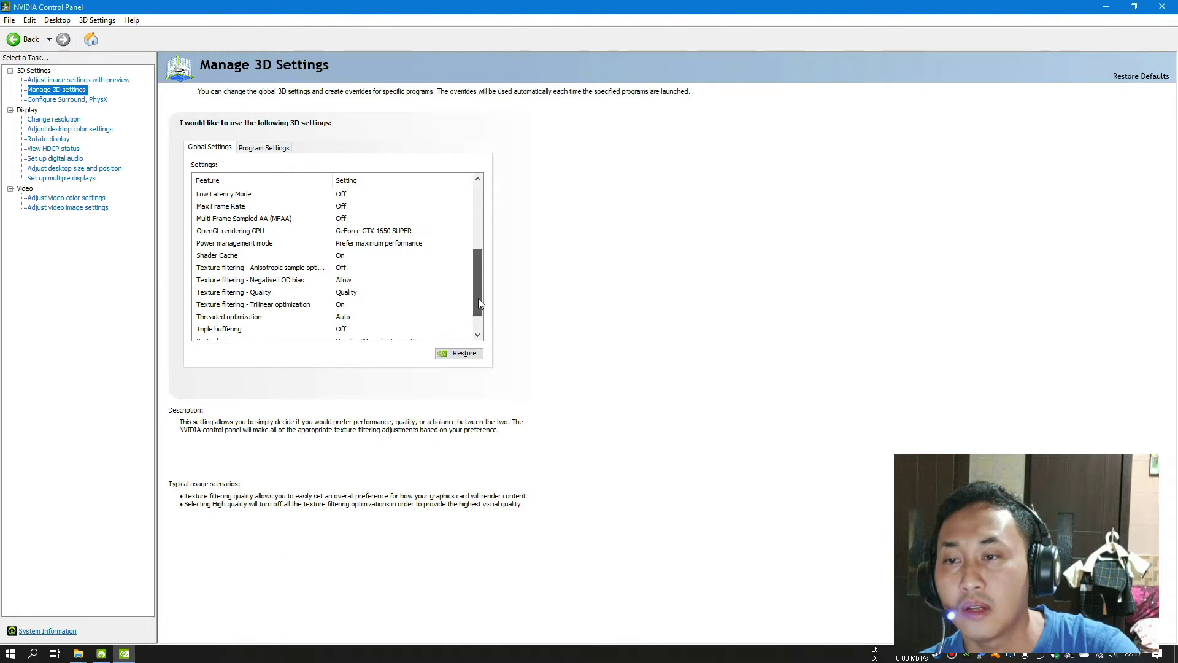
pyautogui.scroll(-1, 479, 303)
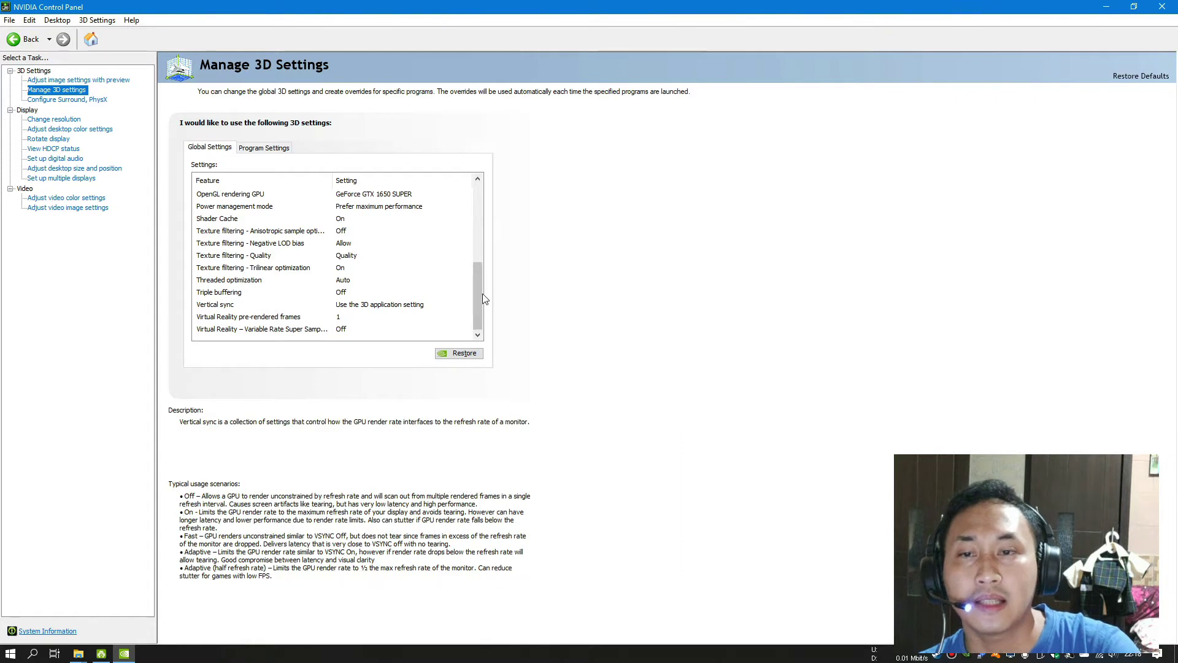
pyautogui.moveTo(477, 294); pyautogui.dragTo(484, 202)
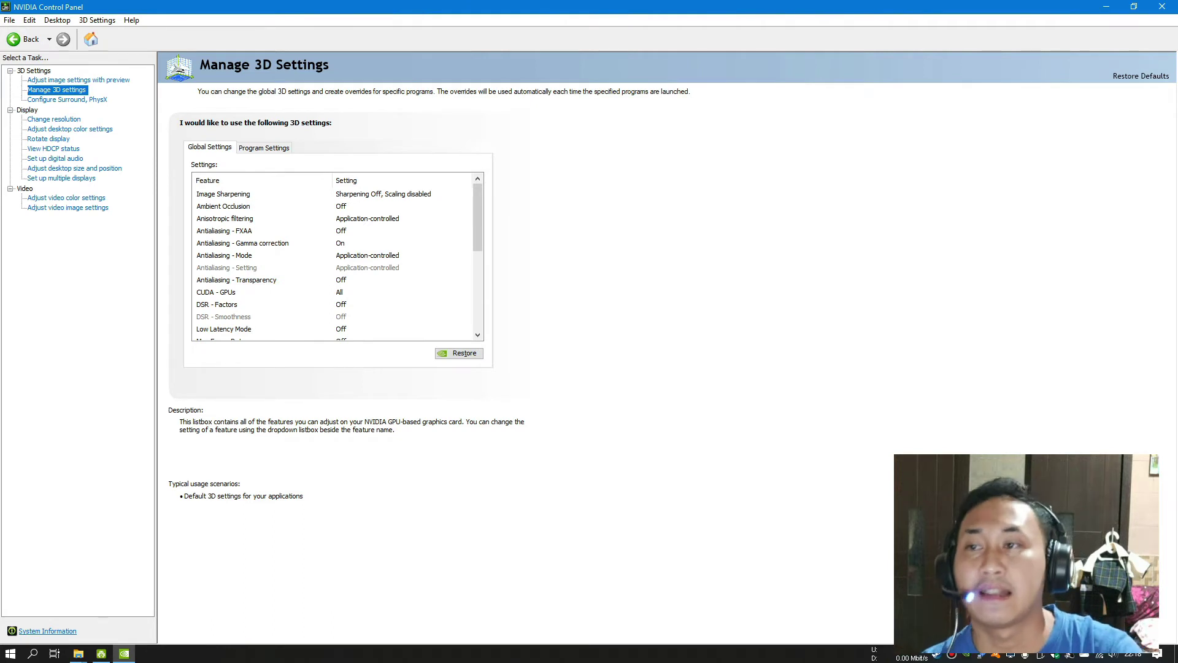
# - Review the Surround and PhysX configuration and each display page, from resolution and desktop color through to multiple displays
pyautogui.click(75, 104)
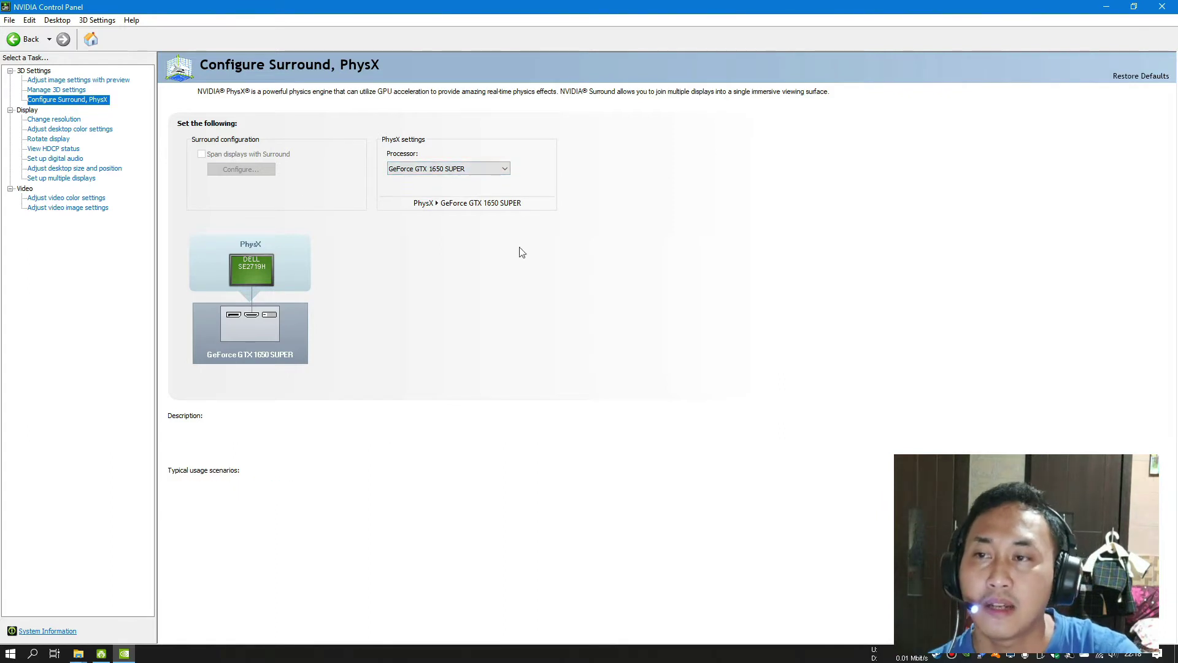
pyautogui.click(61, 122)
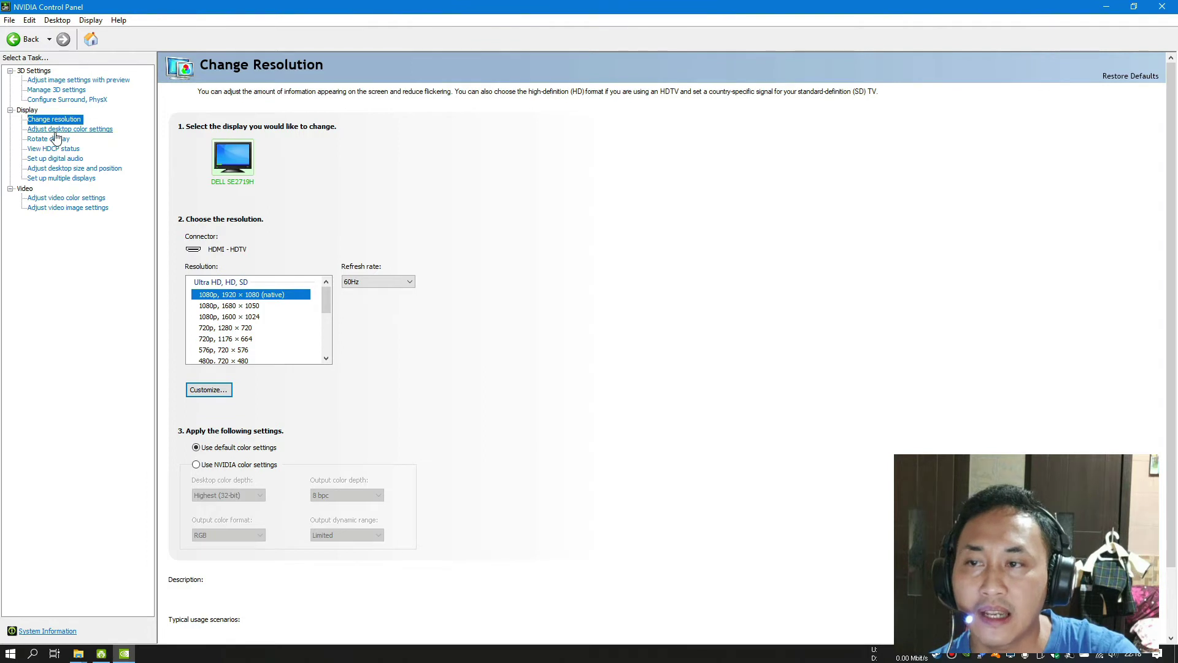
pyautogui.click(55, 131)
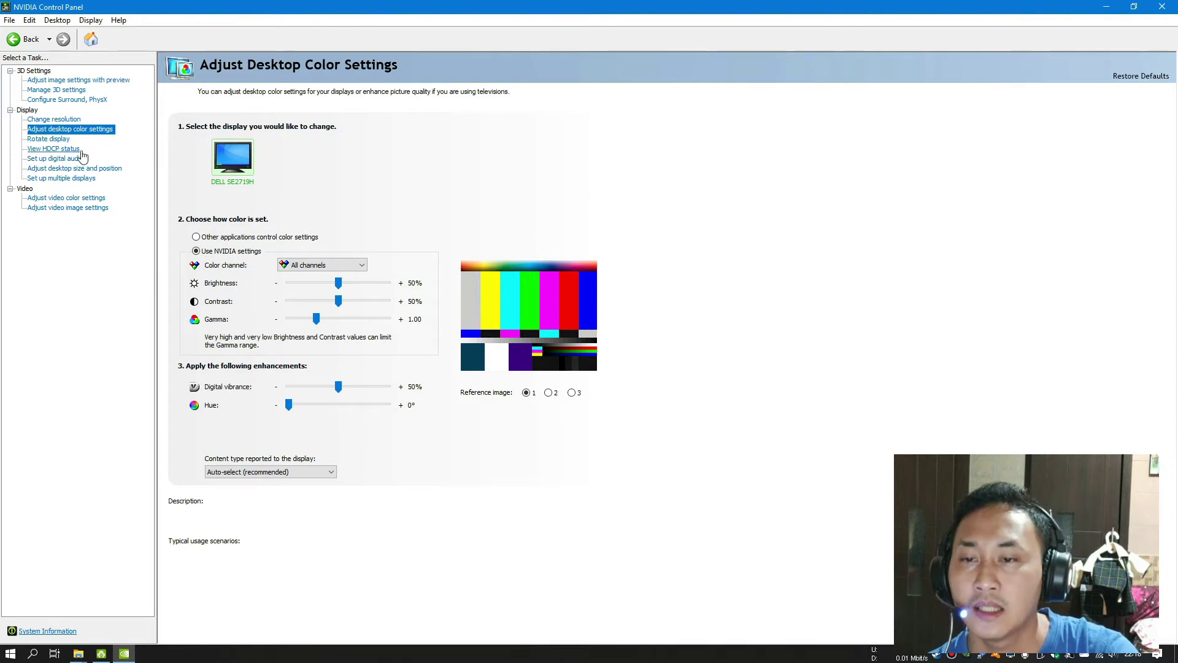
pyautogui.click(49, 140)
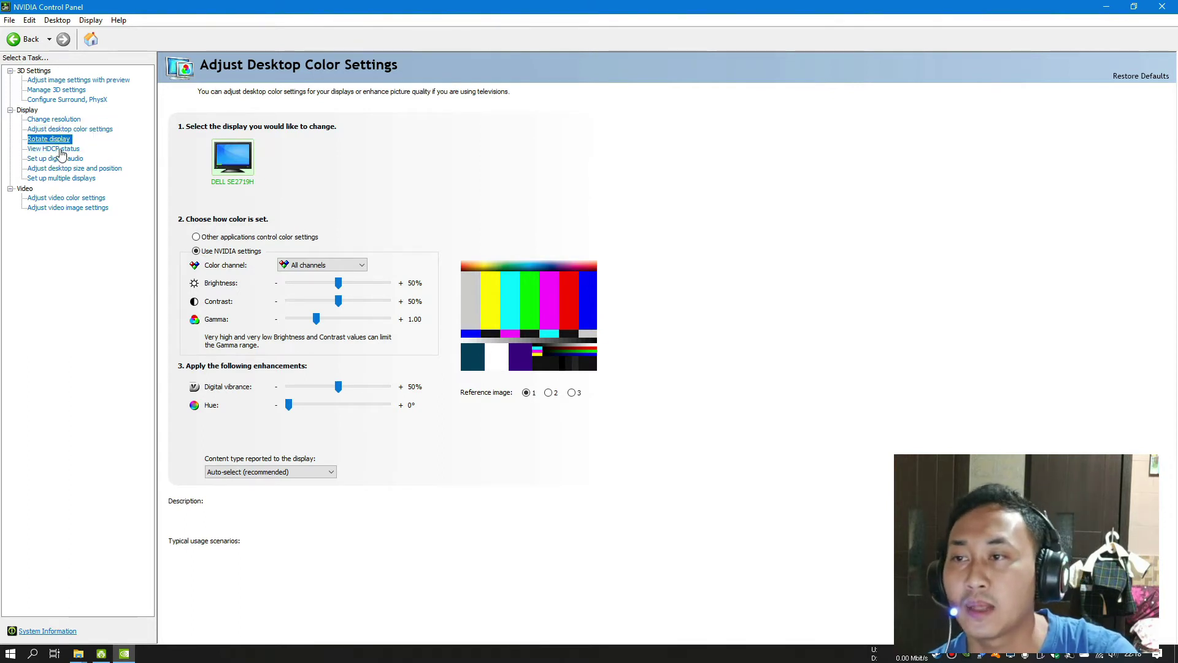
pyautogui.click(60, 151)
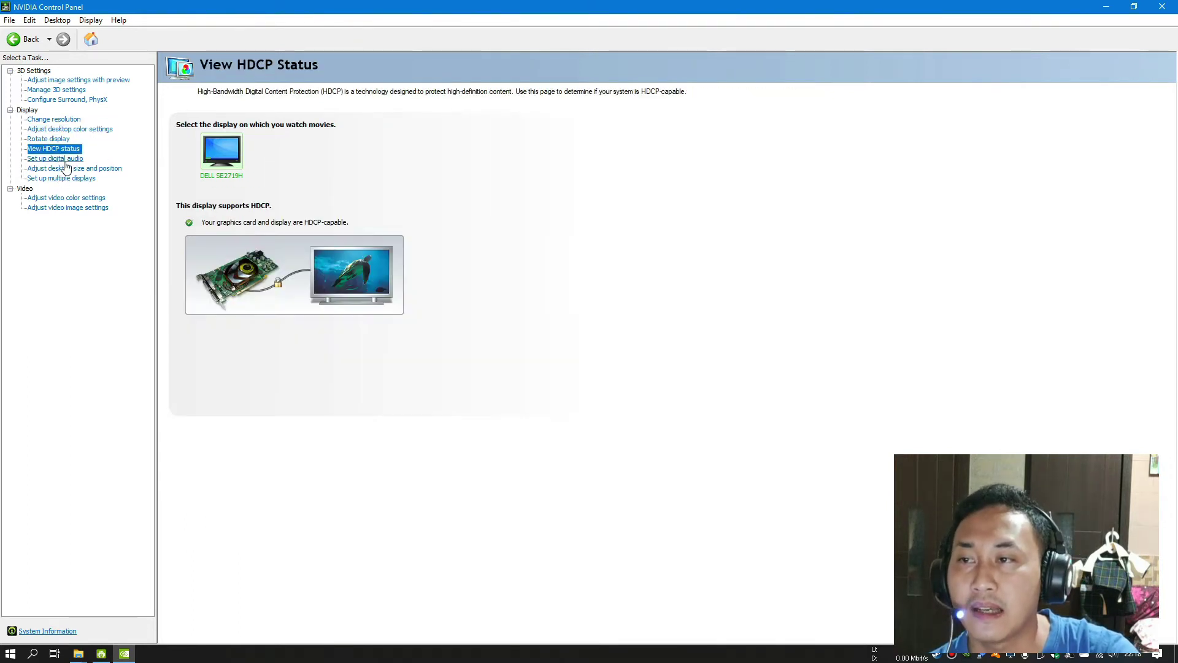
pyautogui.click(63, 160)
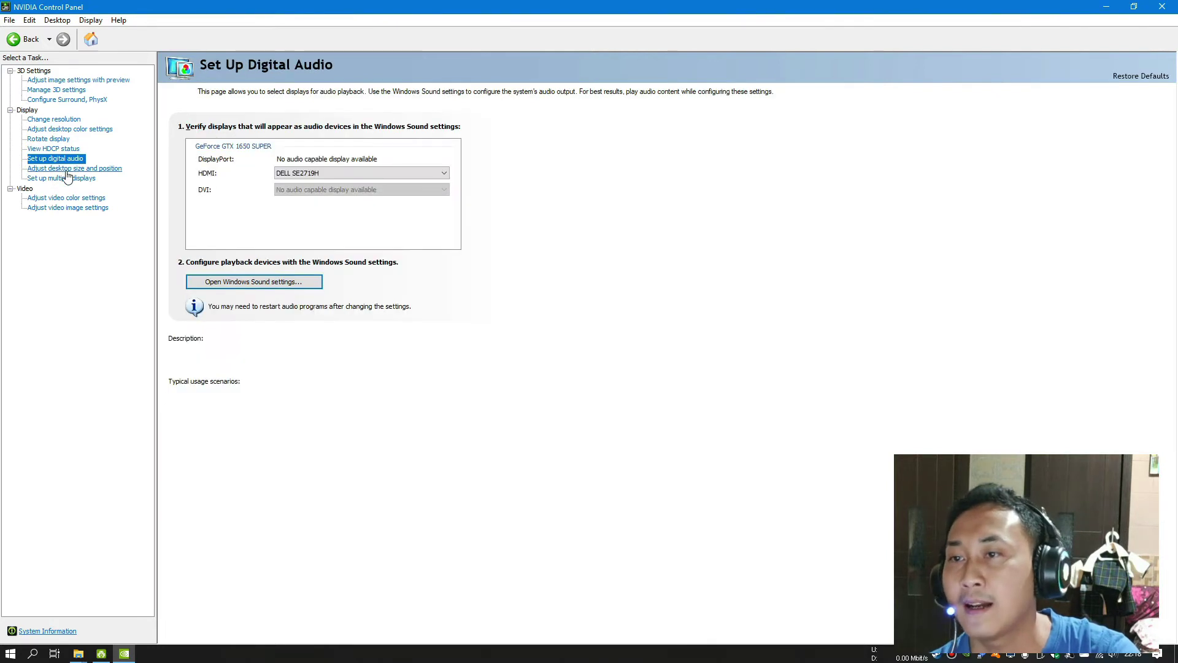
pyautogui.click(67, 170)
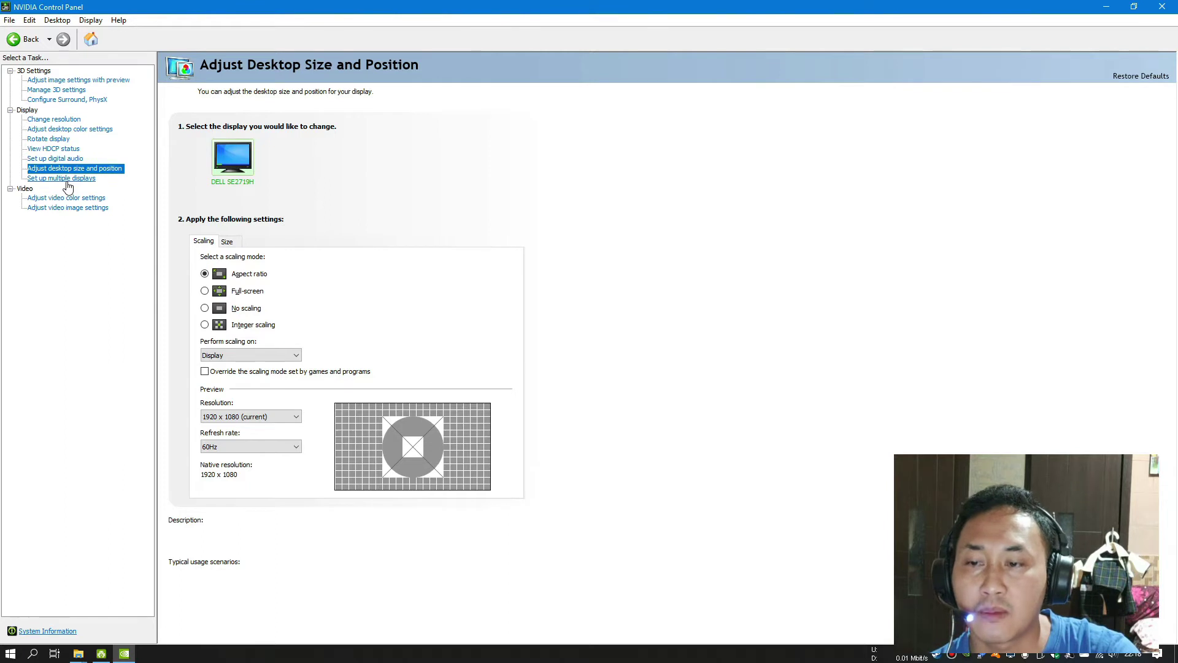
pyautogui.click(66, 179)
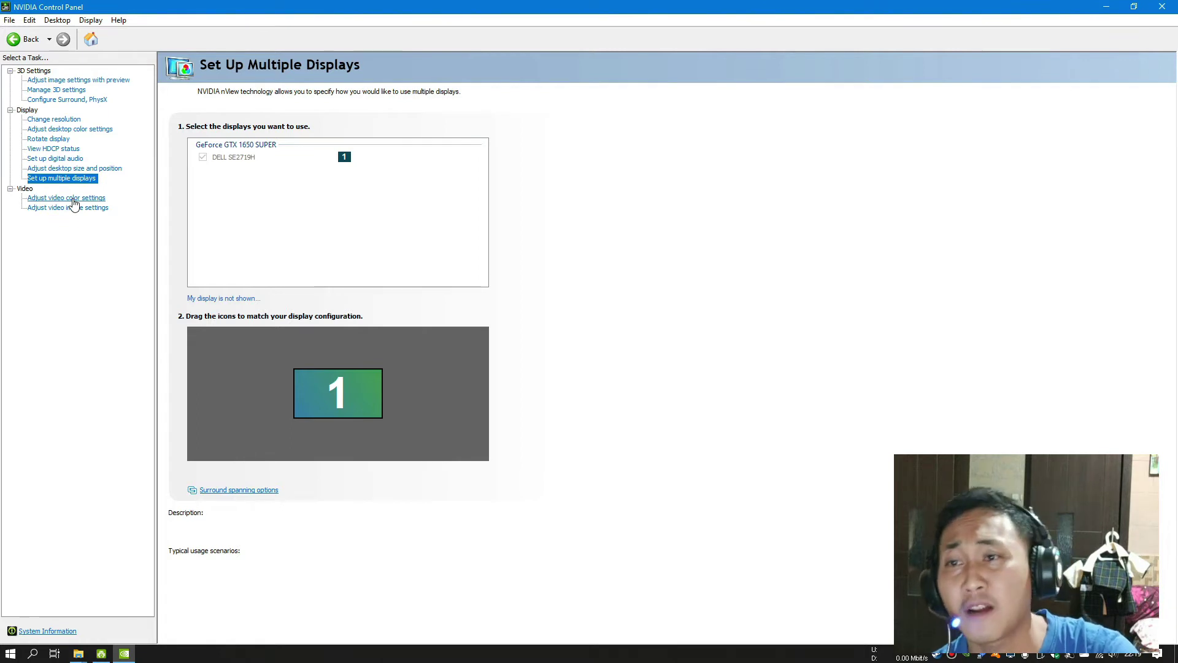
pyautogui.moveTo(281, 150)
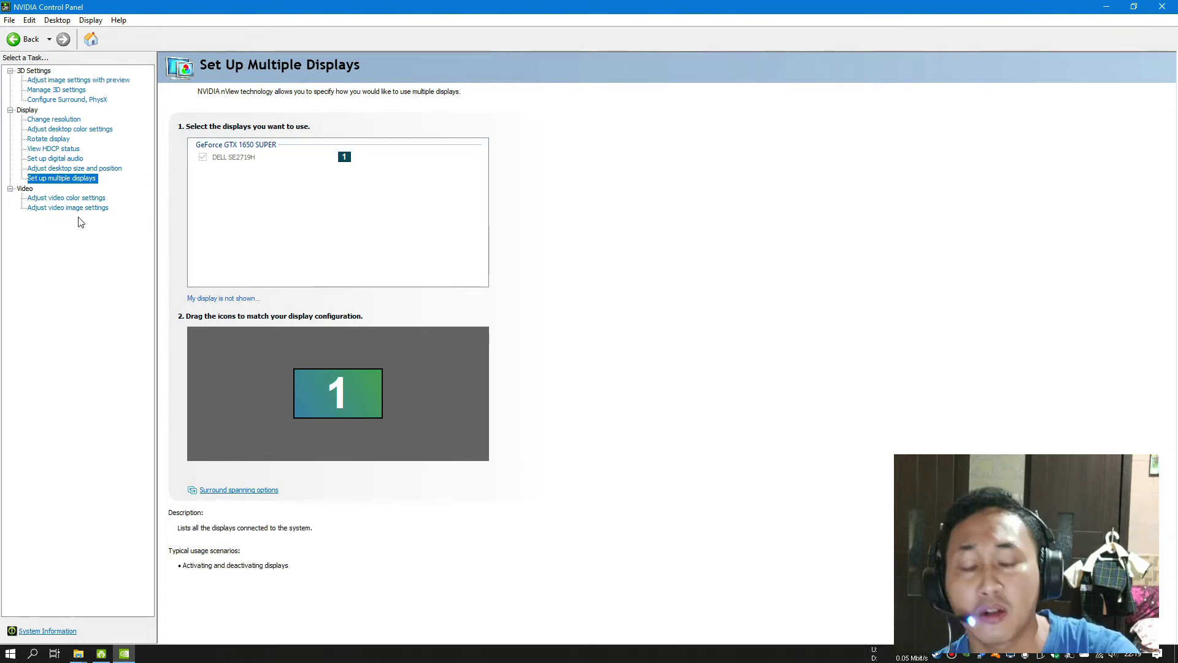
# - Review the video color settings with their dynamic range and the video image settings, then close the NVIDIA Control Panel
pyautogui.click(77, 198)
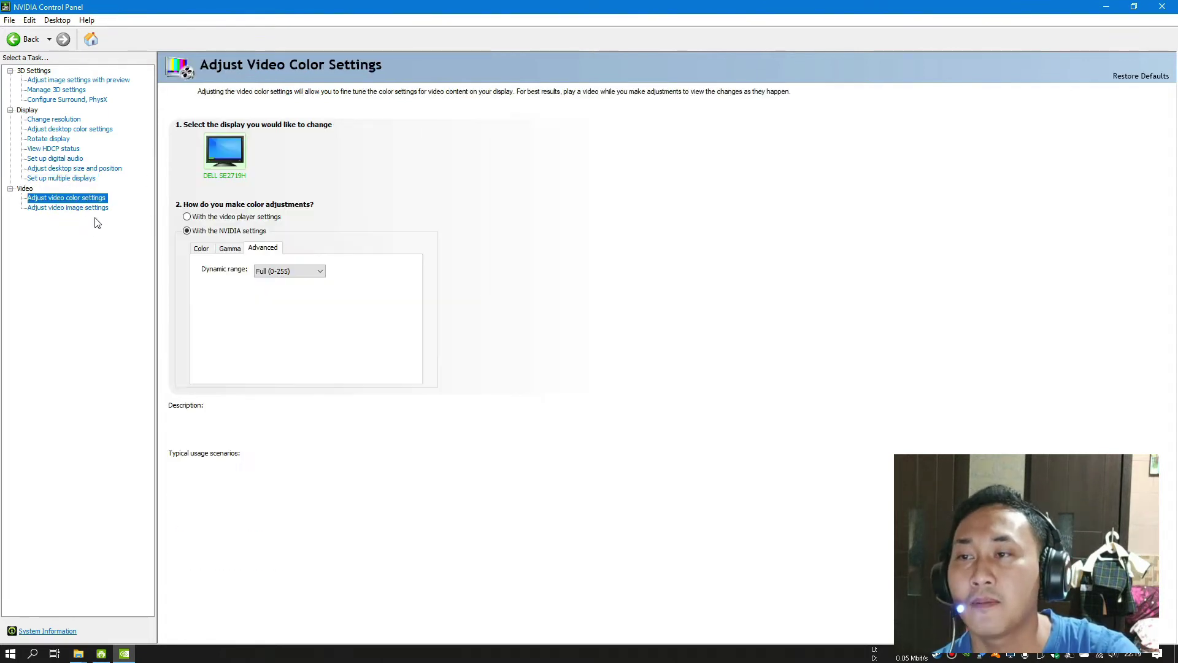
pyautogui.moveTo(193, 236)
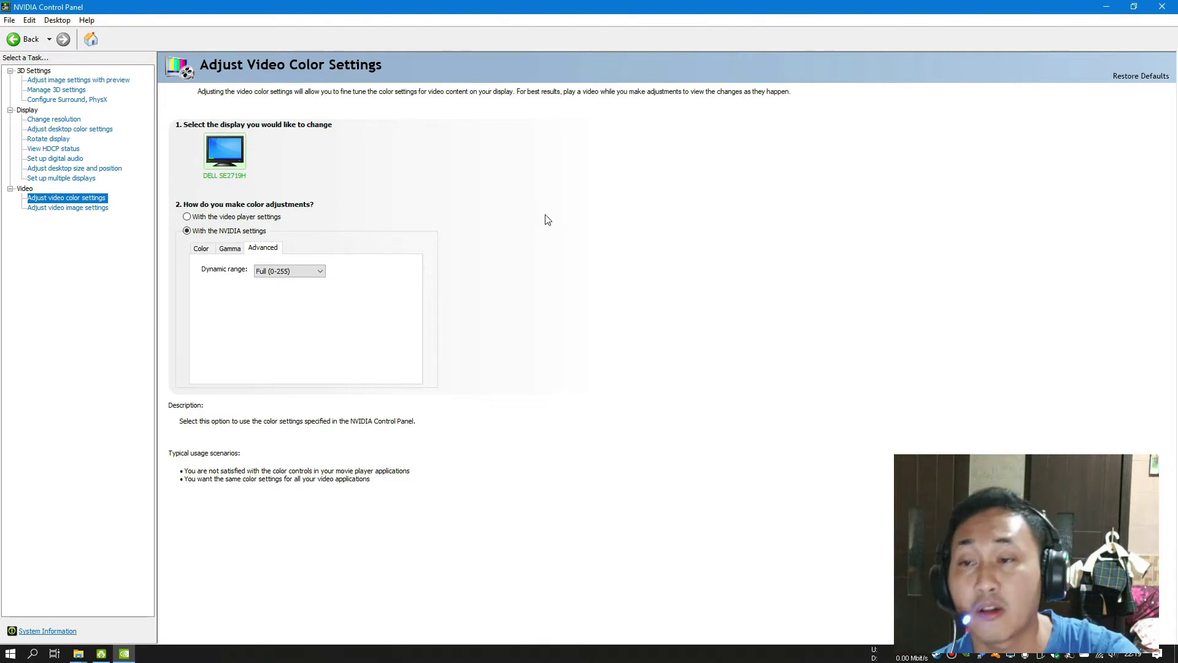
pyautogui.moveTo(265, 281)
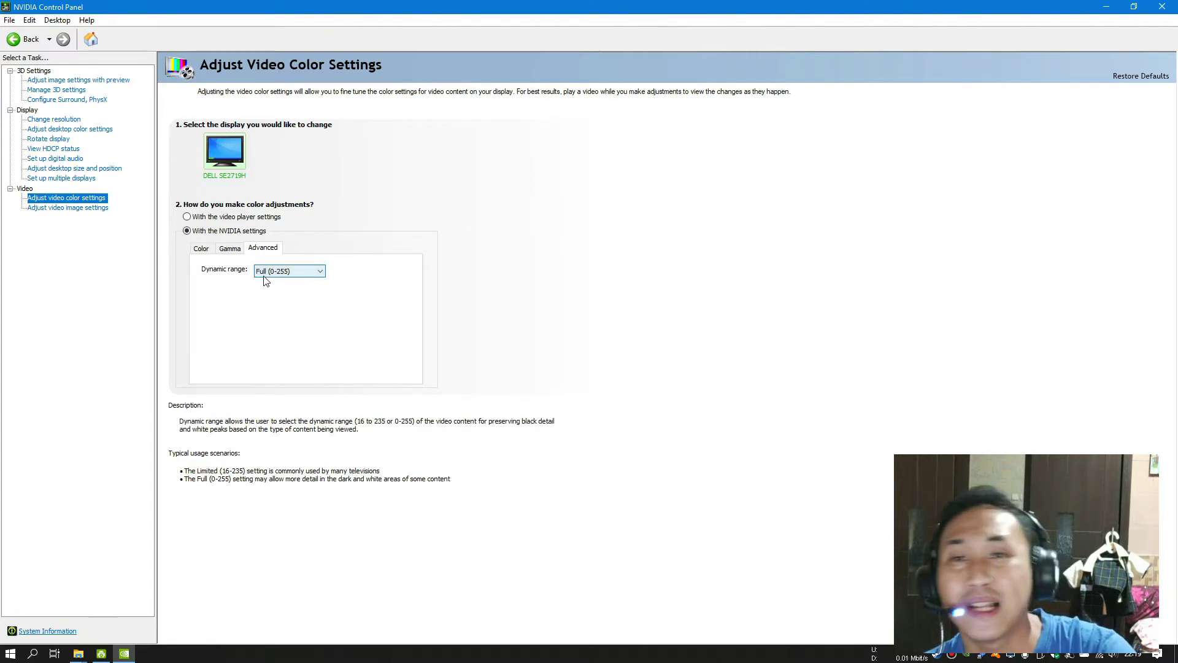
pyautogui.click(67, 208)
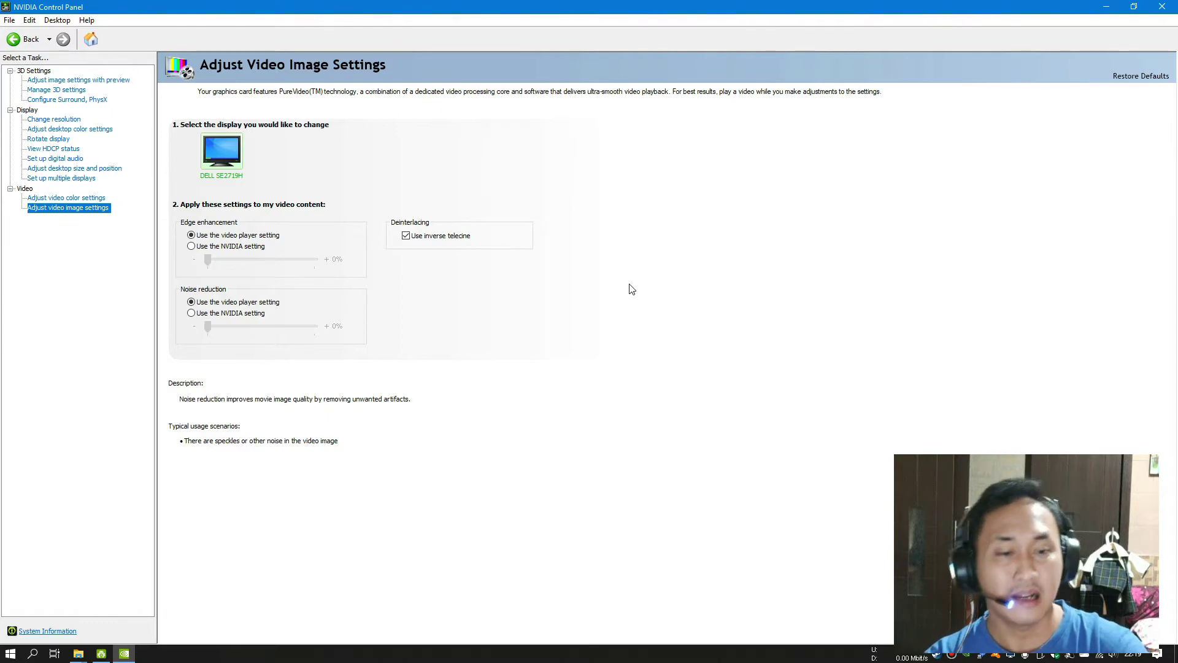
pyautogui.click(1166, 8)
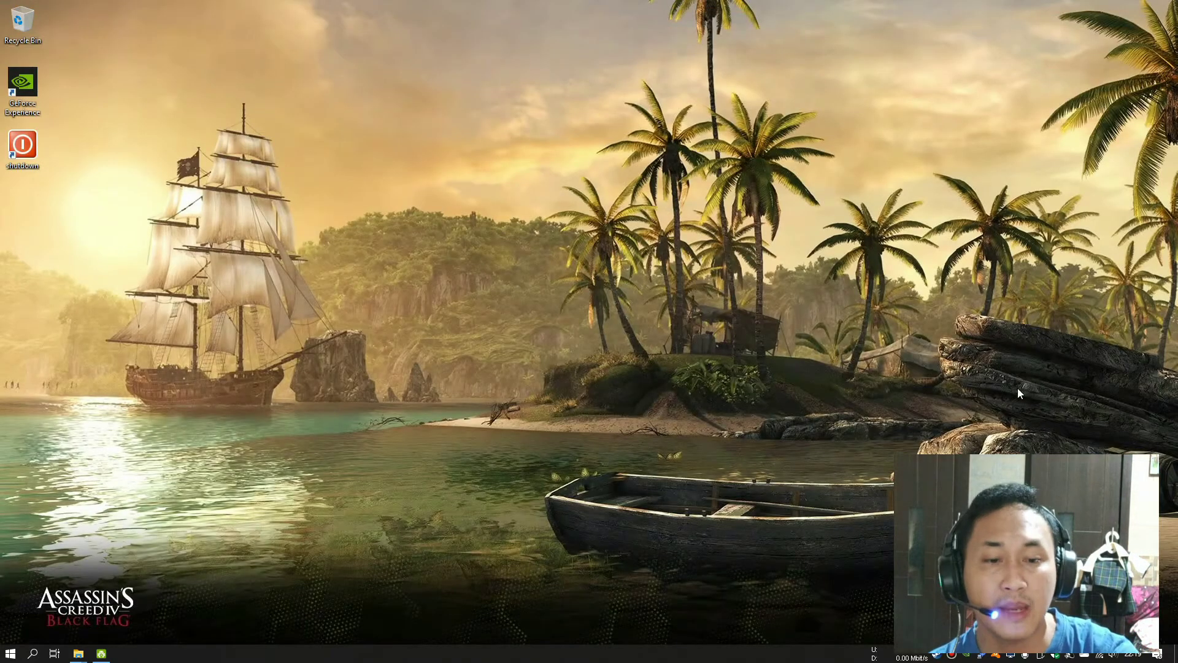
# - Switch to Bandicam and review its general options, video recording settings and list of format presets
pyautogui.click(951, 655)
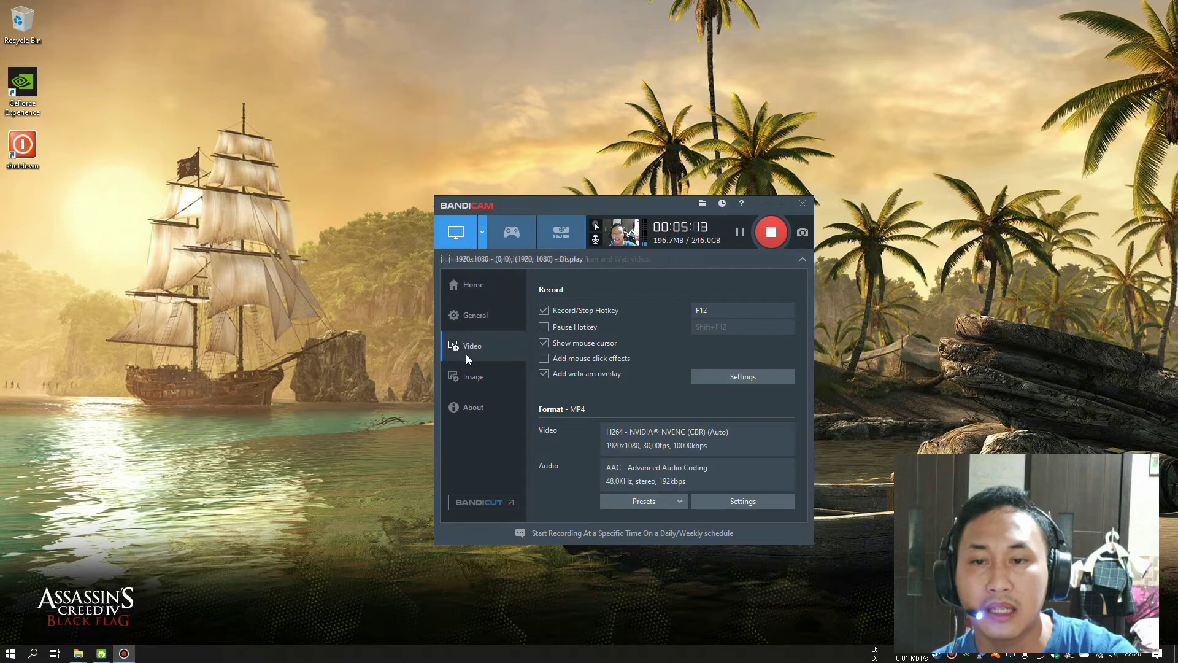
pyautogui.click(481, 315)
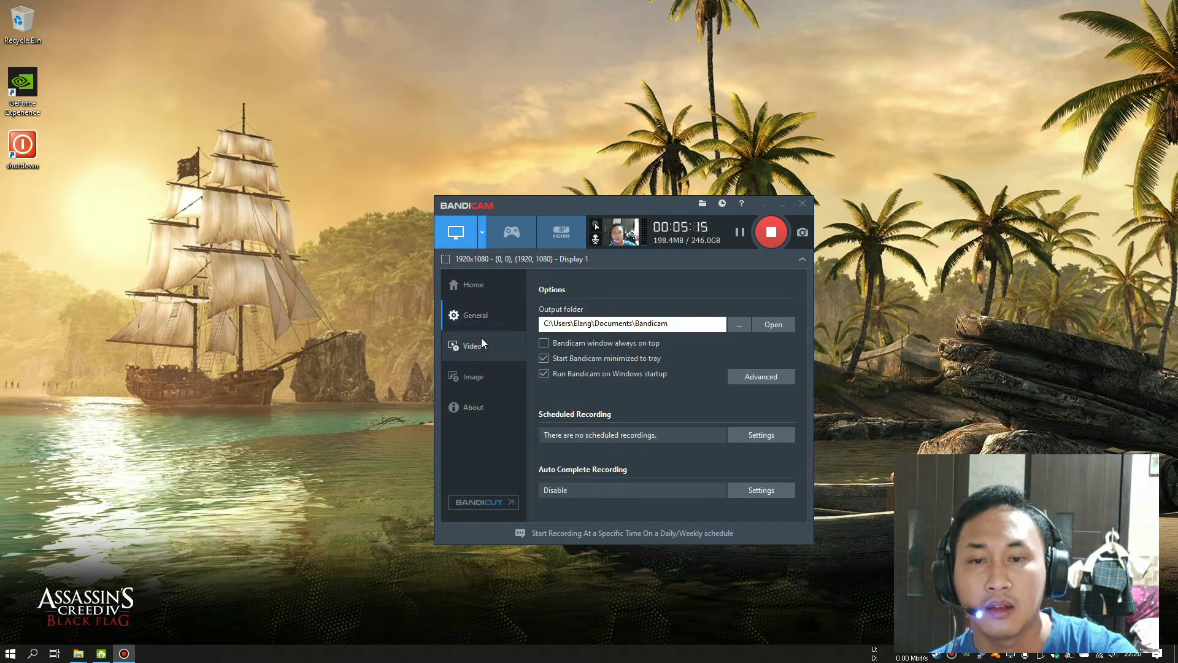
pyautogui.click(484, 348)
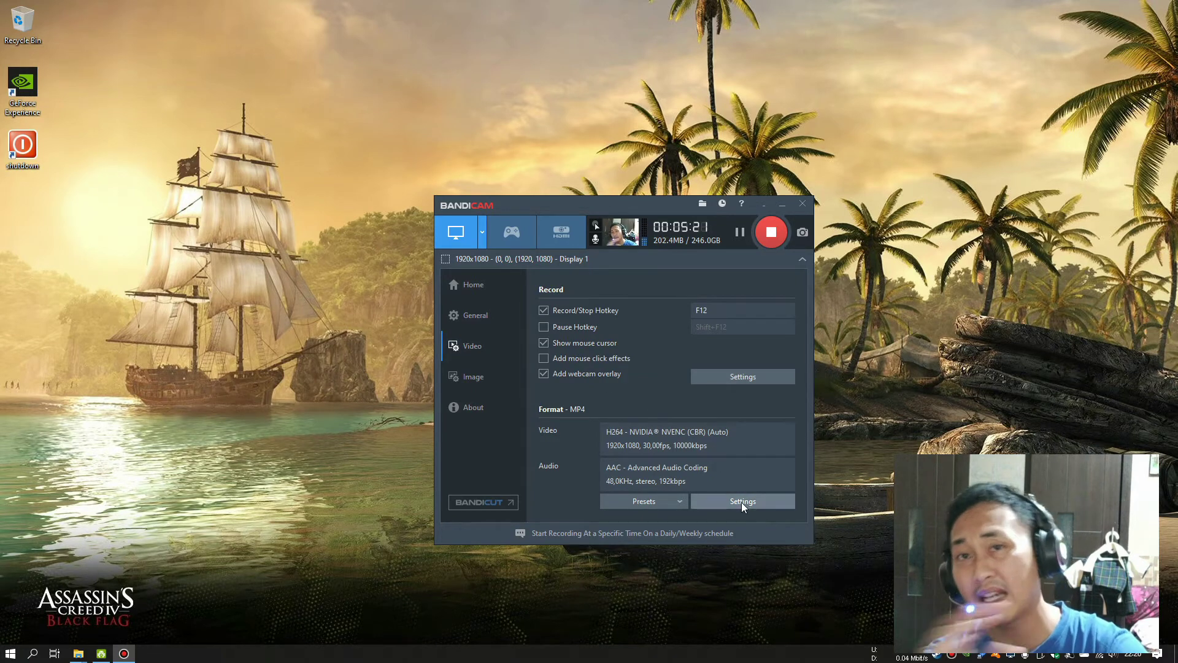
pyautogui.click(670, 504)
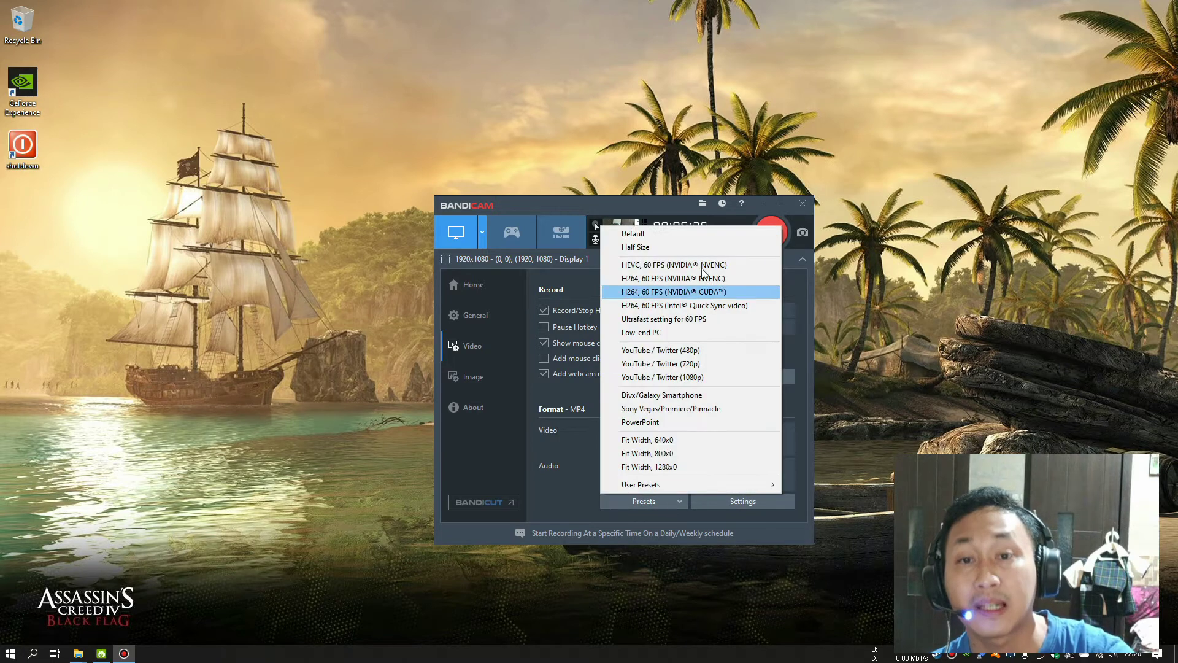
pyautogui.click(565, 500)
# - Open the recording format settings and review the frame rate mode options and the list of FPS values
pyautogui.click(746, 502)
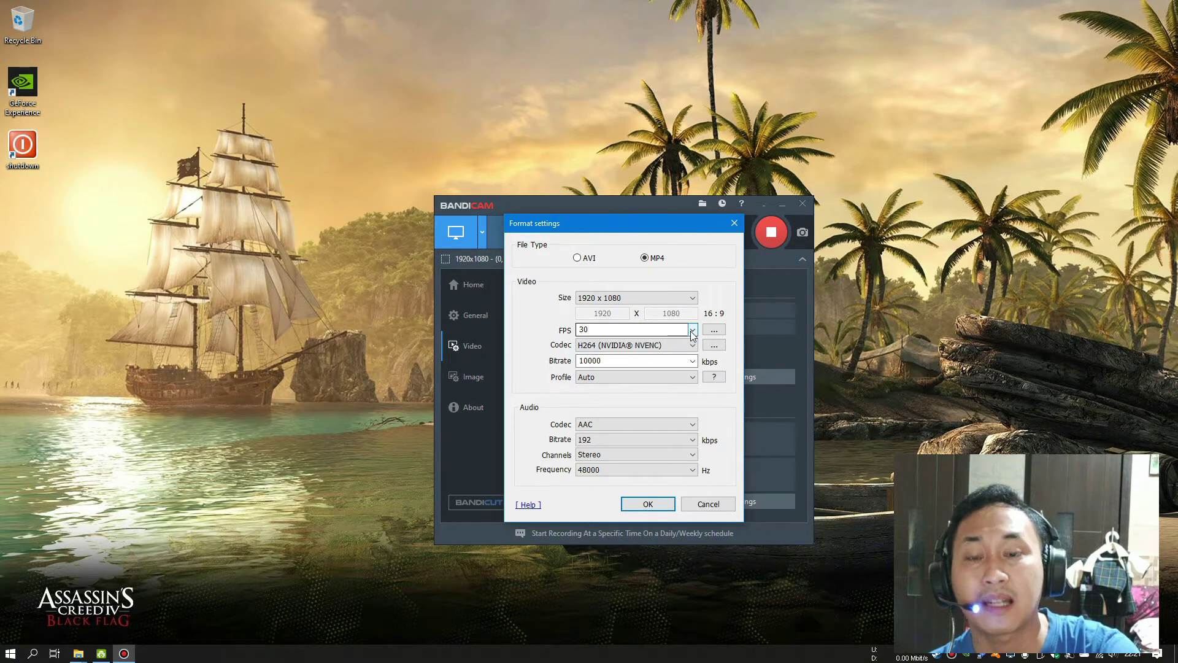
pyautogui.click(714, 331)
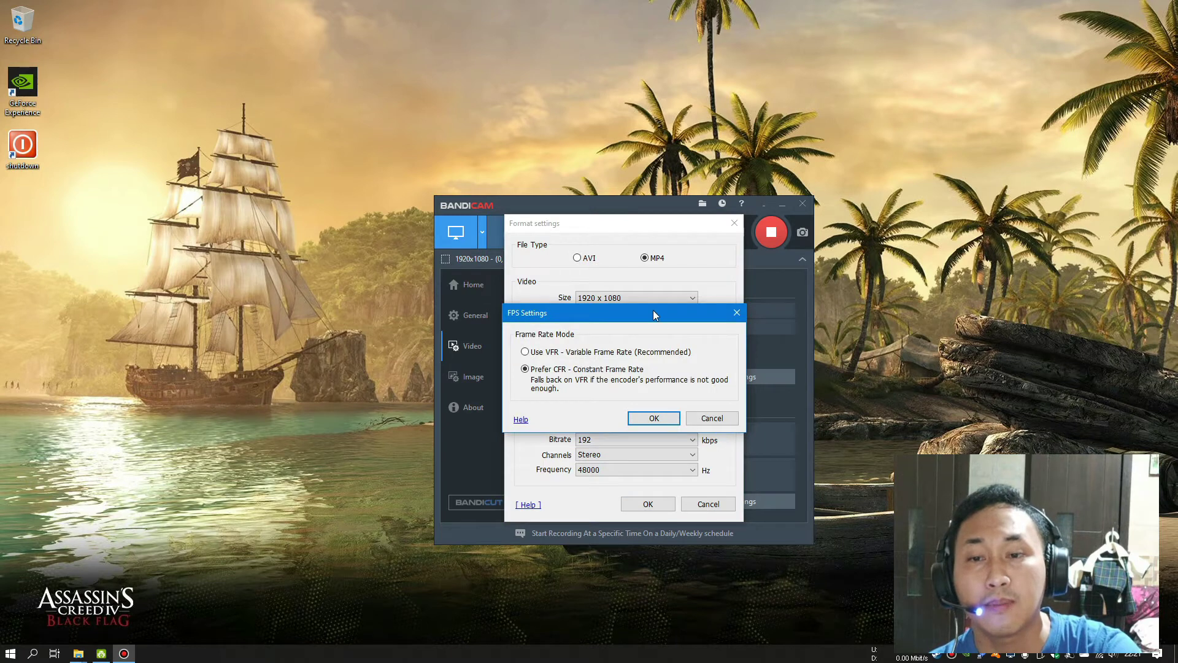
pyautogui.moveTo(653, 311); pyautogui.dragTo(953, 304)
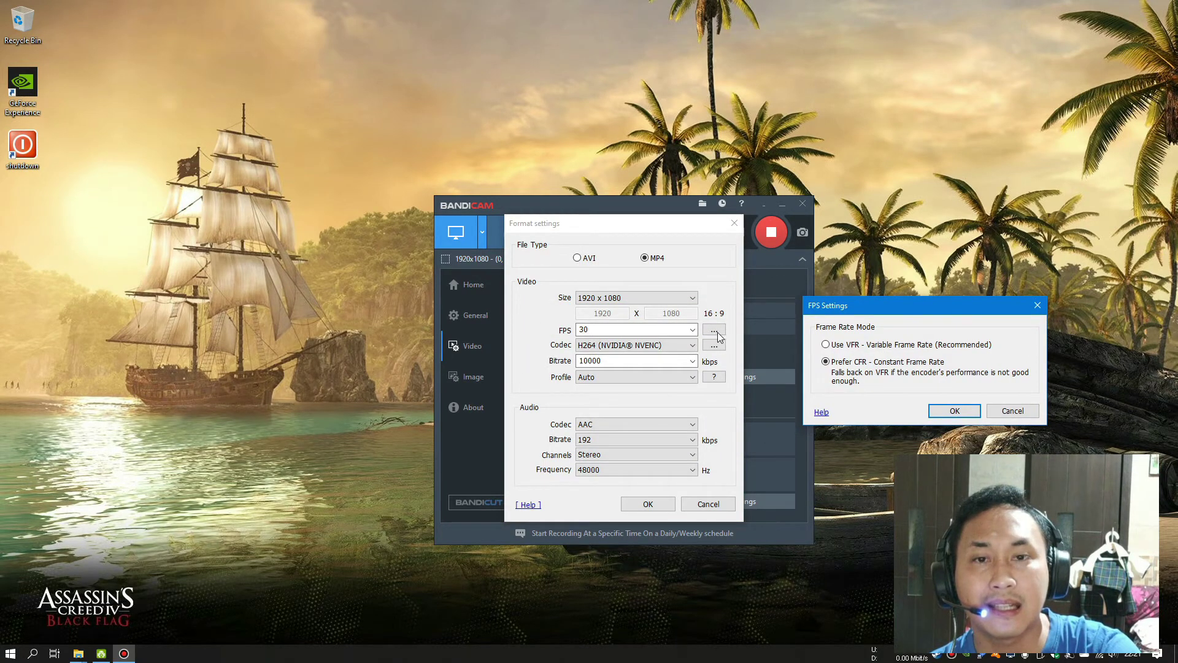
pyautogui.moveTo(862, 305); pyautogui.dragTo(810, 296)
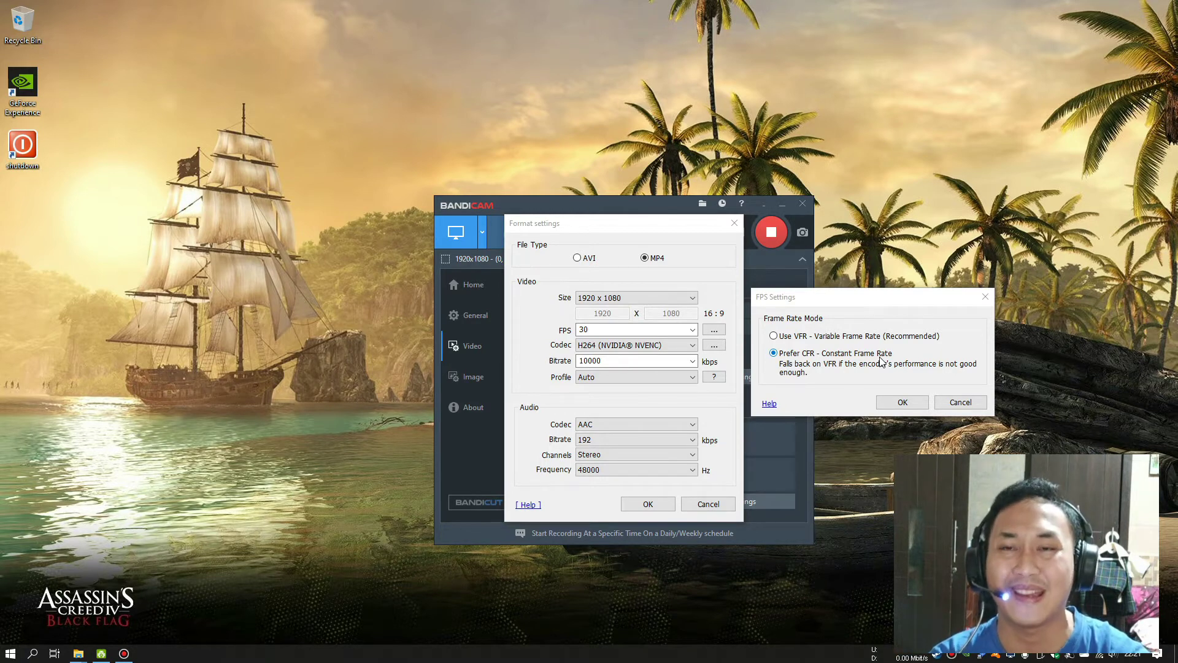
pyautogui.click(704, 347)
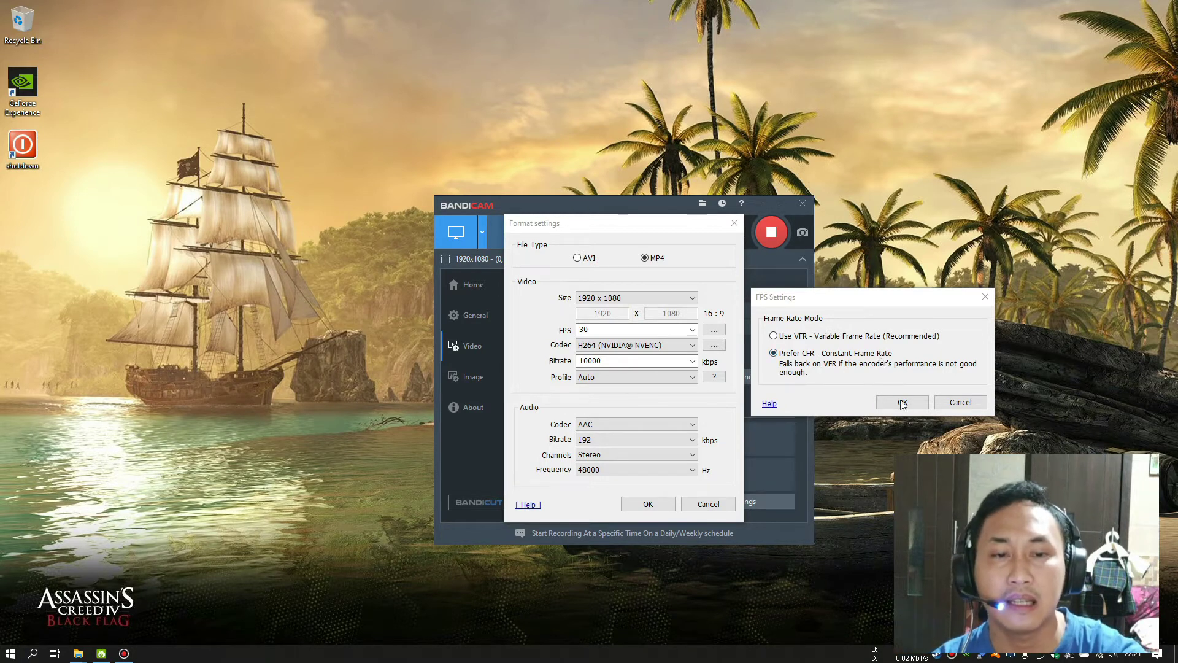
pyautogui.press('Escape')
pyautogui.click(693, 329)
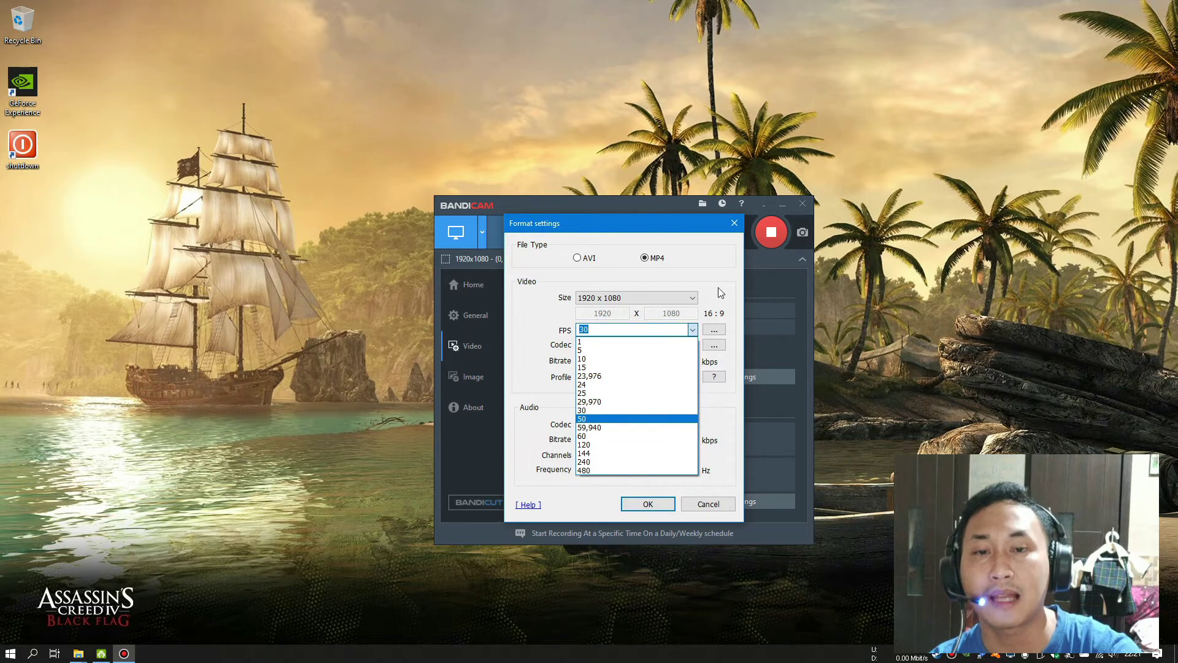
pyautogui.click(706, 233)
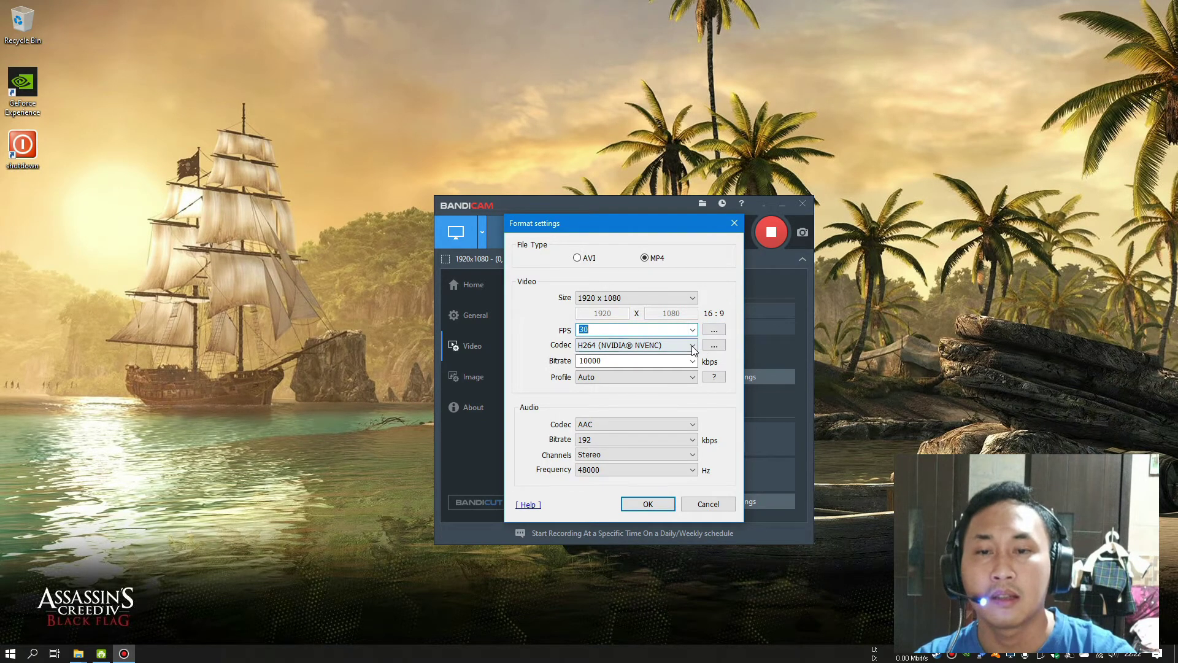
# - Look over the H264 (NVIDIA NVENC) encoder settings and the list of available video codecs
pyautogui.click(714, 346)
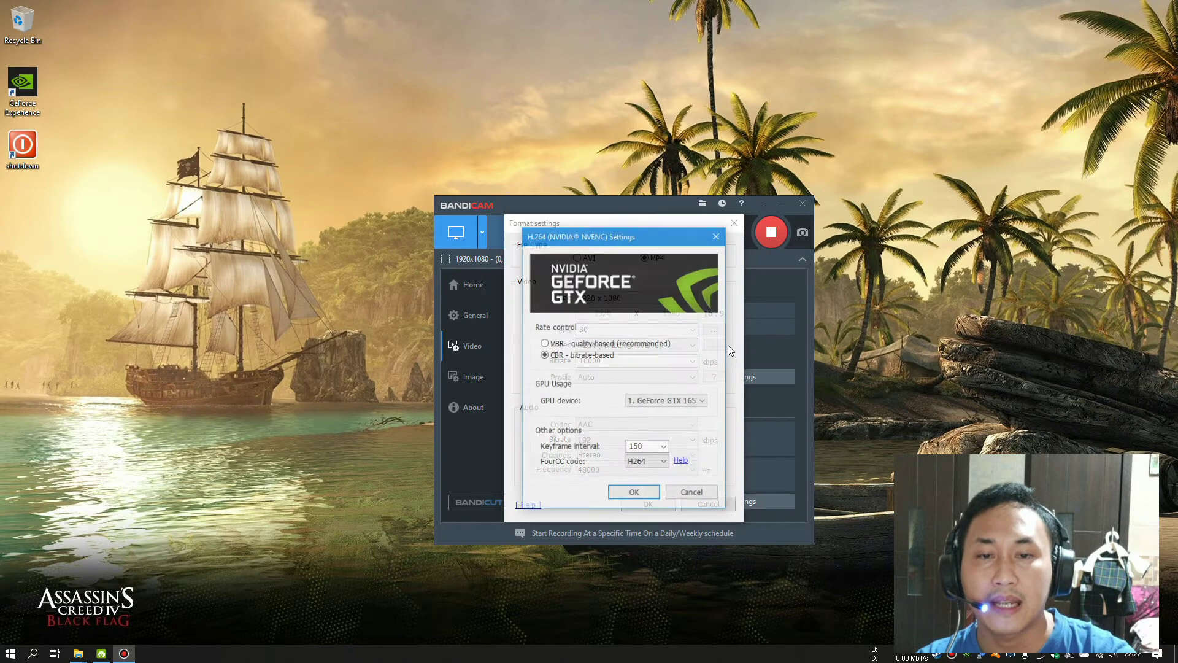
pyautogui.click(699, 496)
pyautogui.click(686, 345)
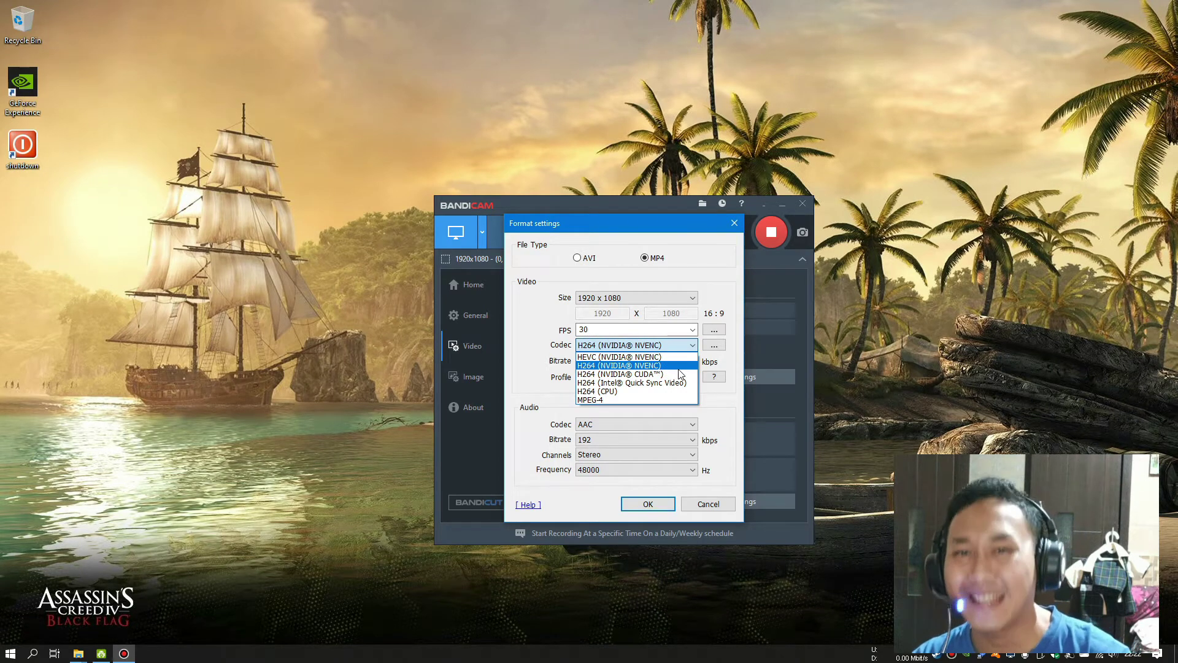
pyautogui.click(733, 359)
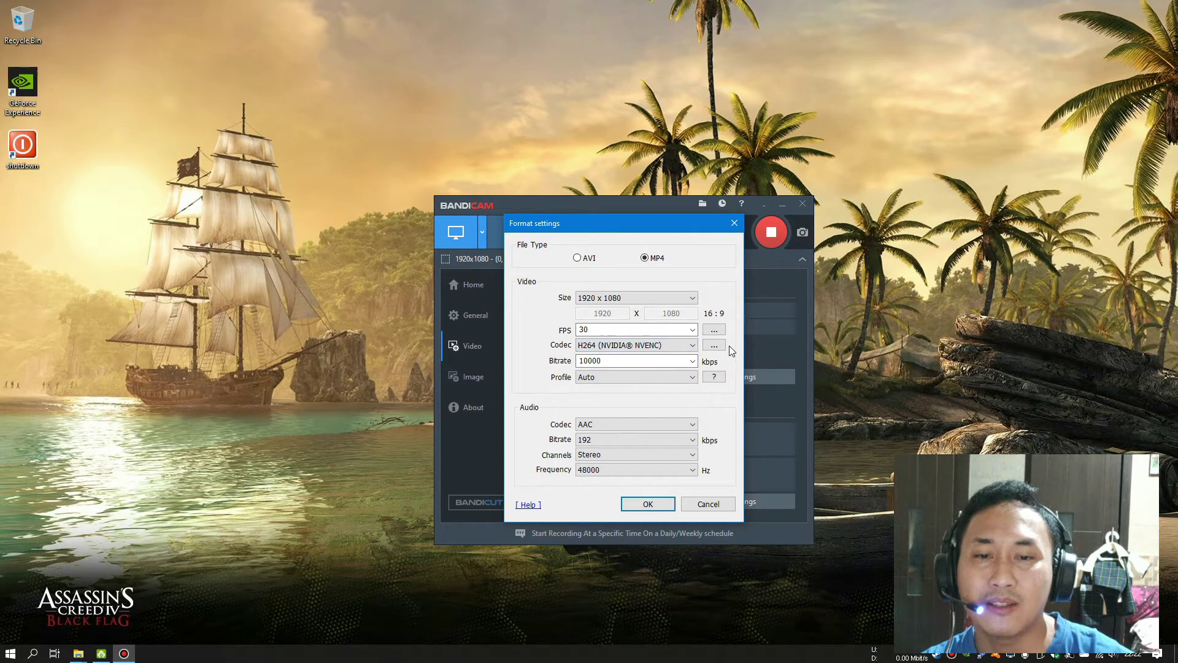
# - Reopen the H264 (NVIDIA NVENC) encoder settings, examine the rate control, GPU device choices, keyframe interval and FourCC code, and close them without changes
pyautogui.click(721, 348)
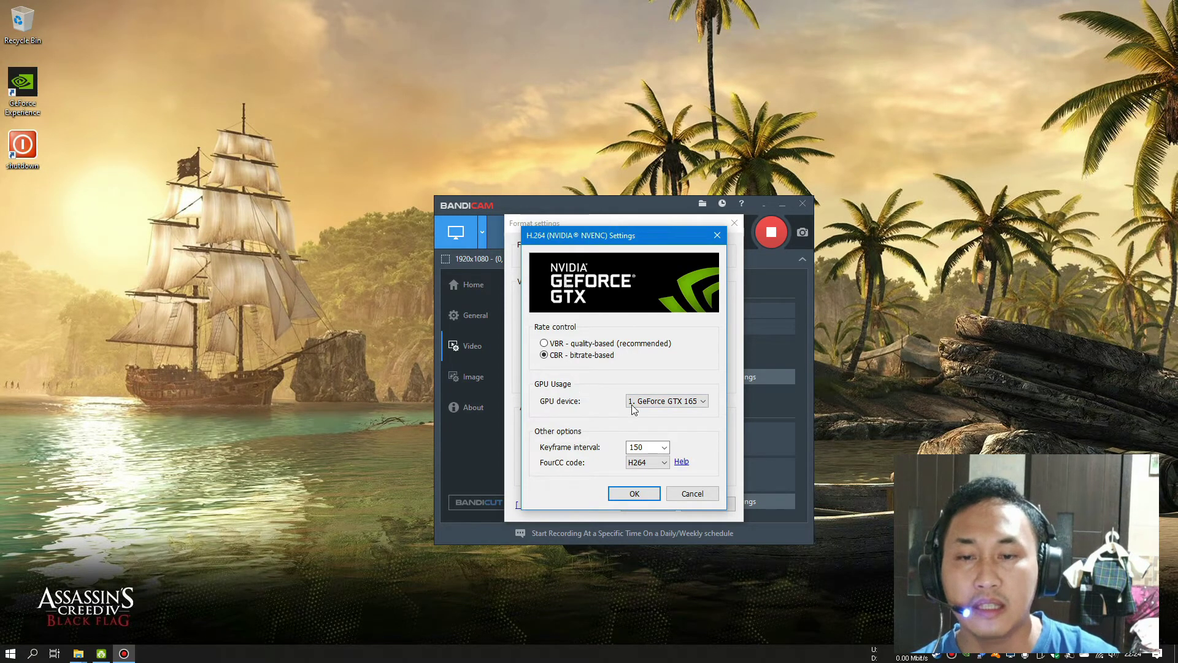
pyautogui.click(675, 404)
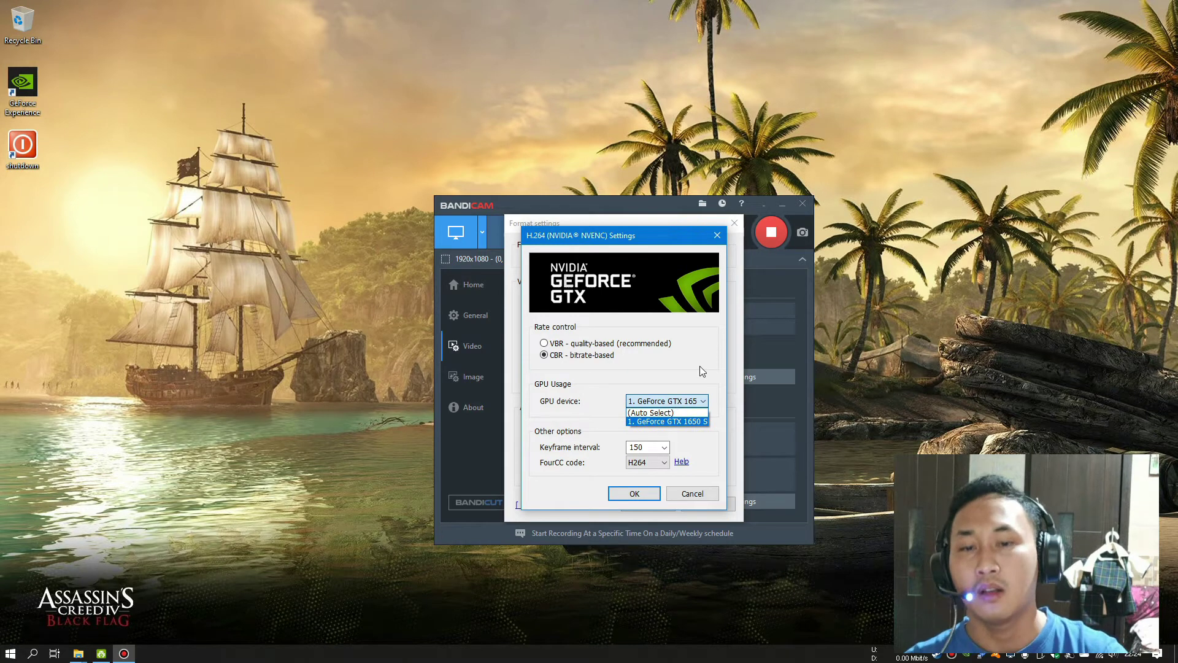
pyautogui.click(697, 398)
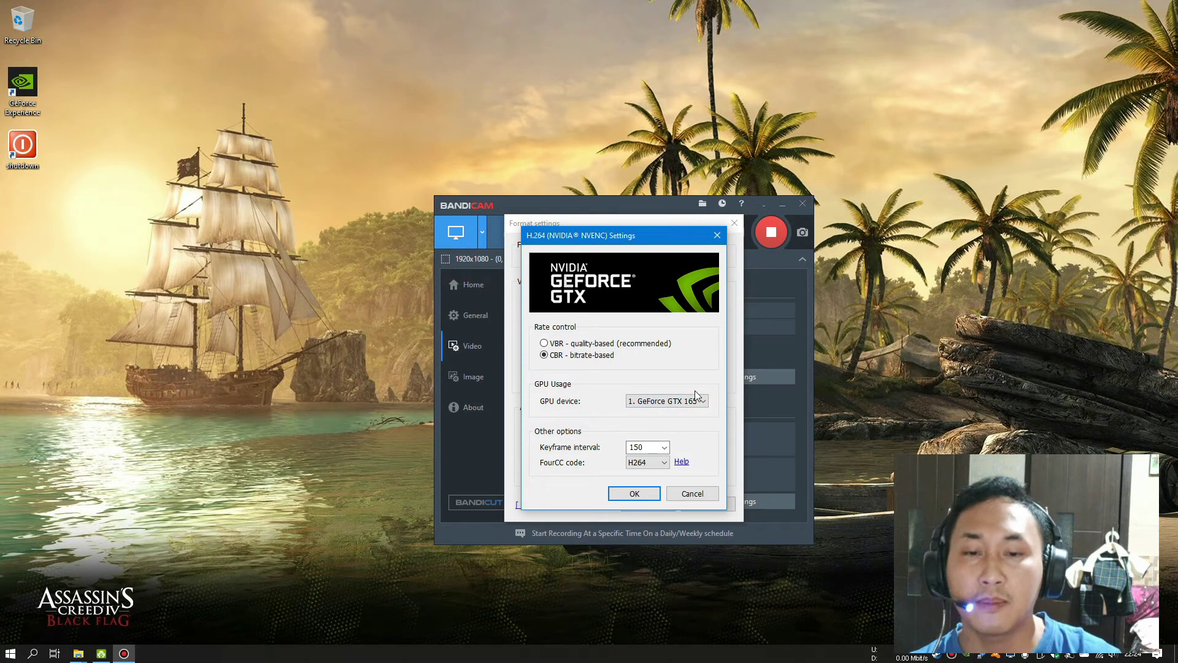
pyautogui.click(679, 404)
pyautogui.click(687, 375)
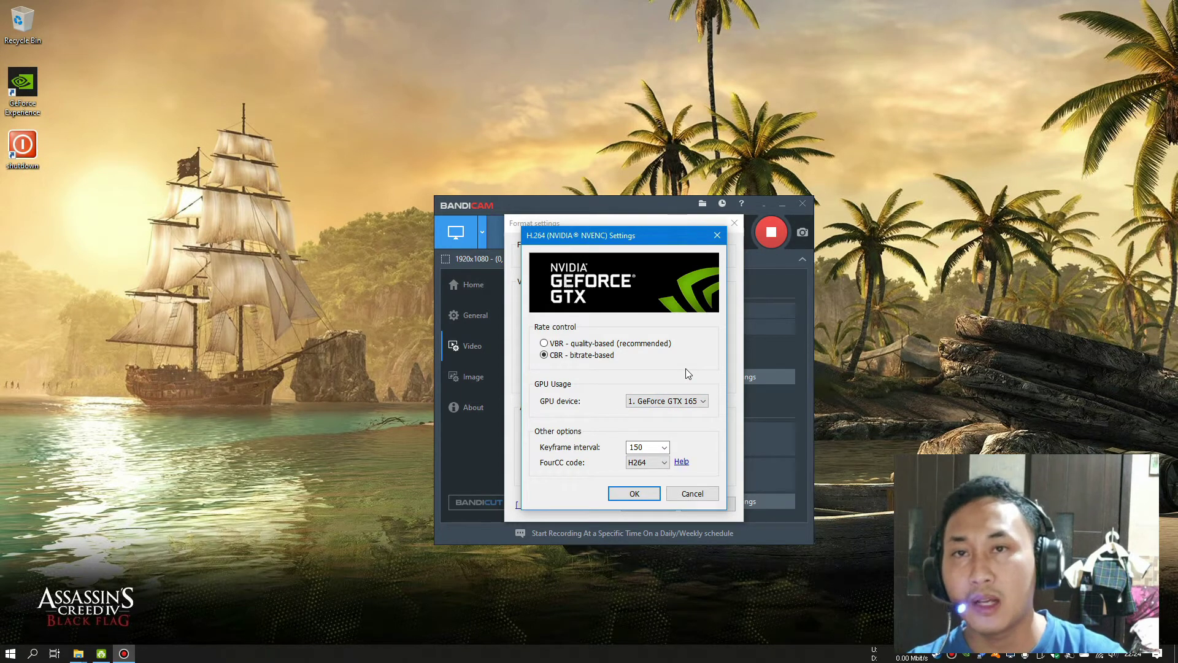
pyautogui.click(687, 402)
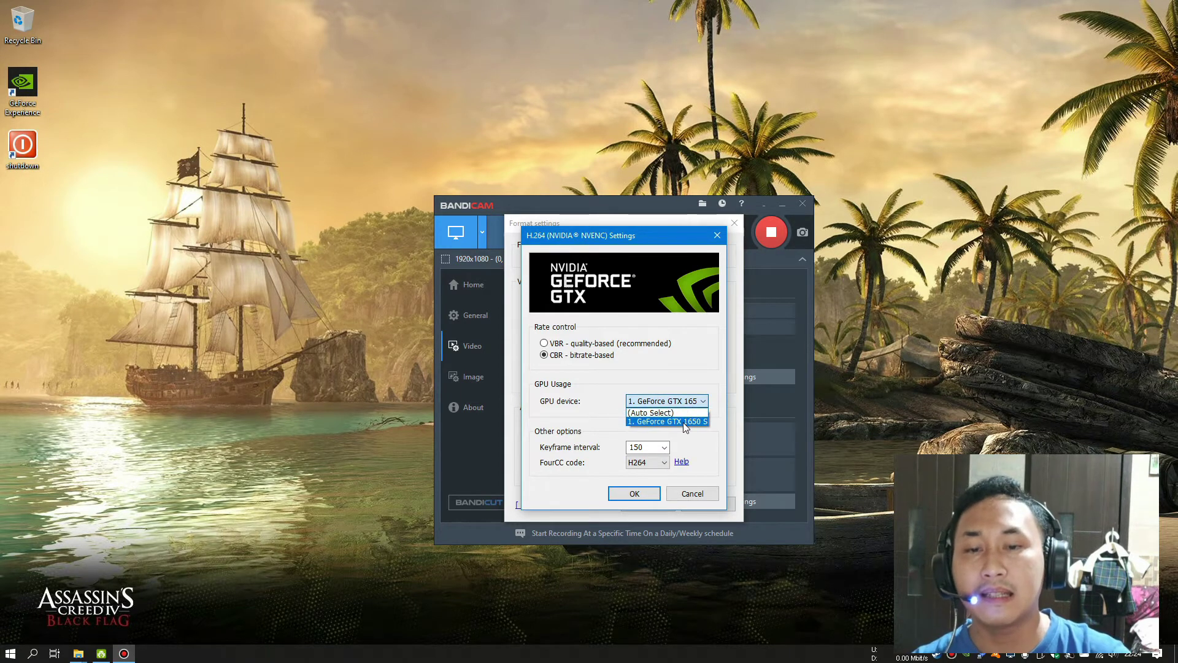
pyautogui.click(702, 355)
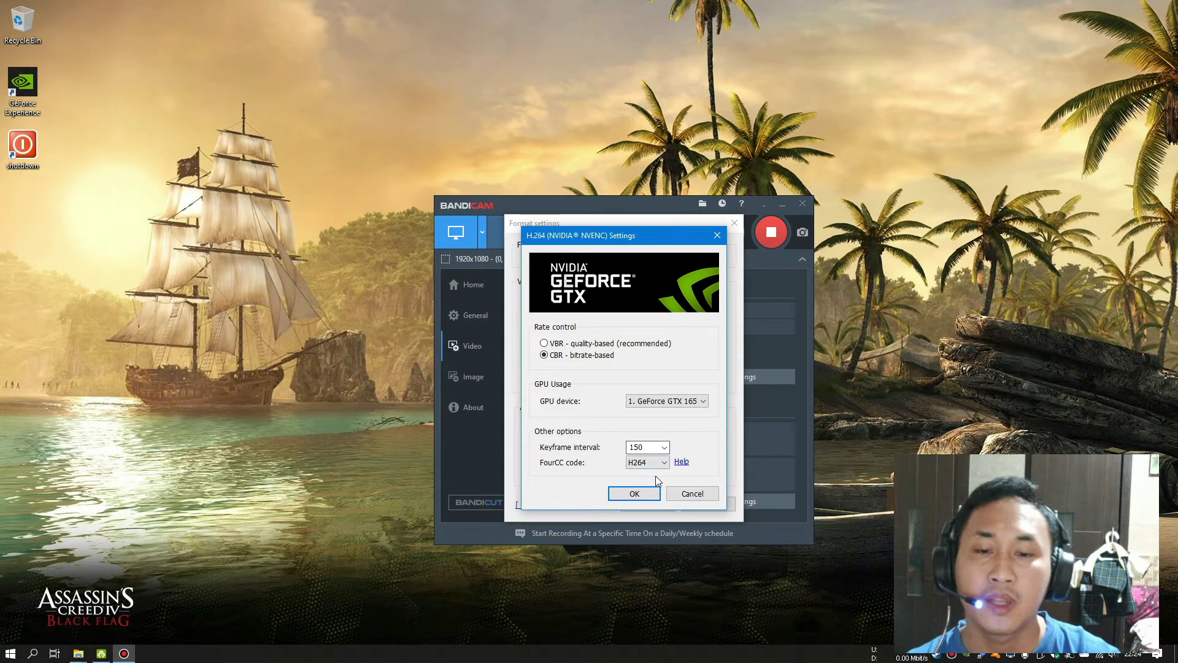
pyautogui.click(663, 463)
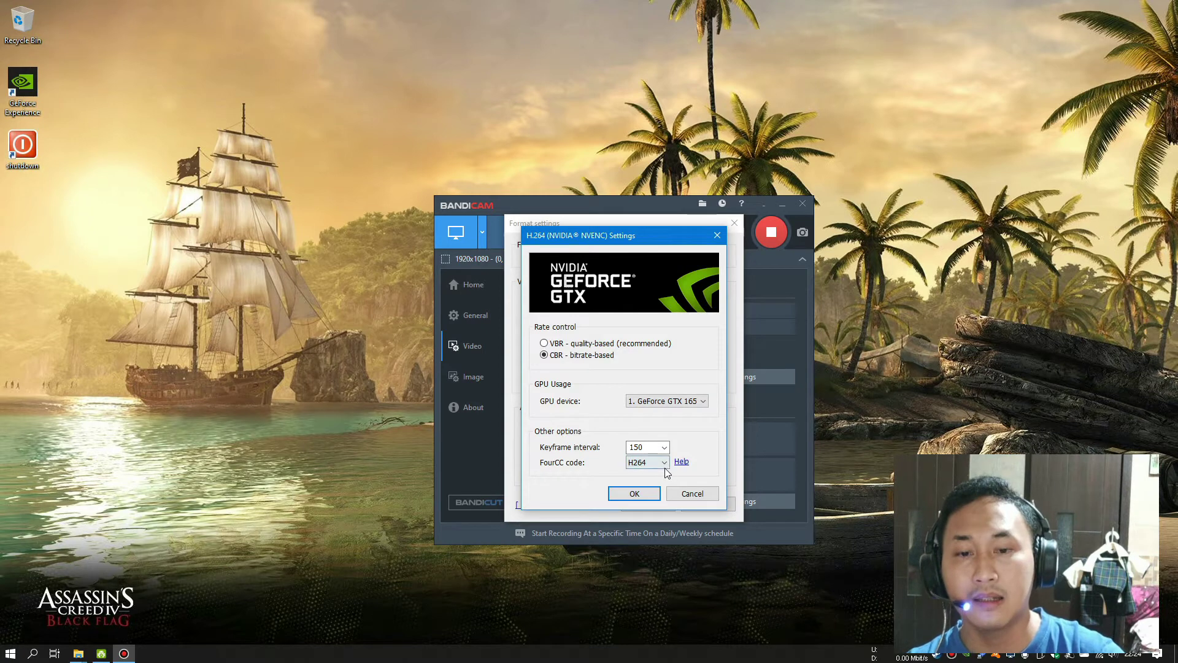
pyautogui.click(702, 448)
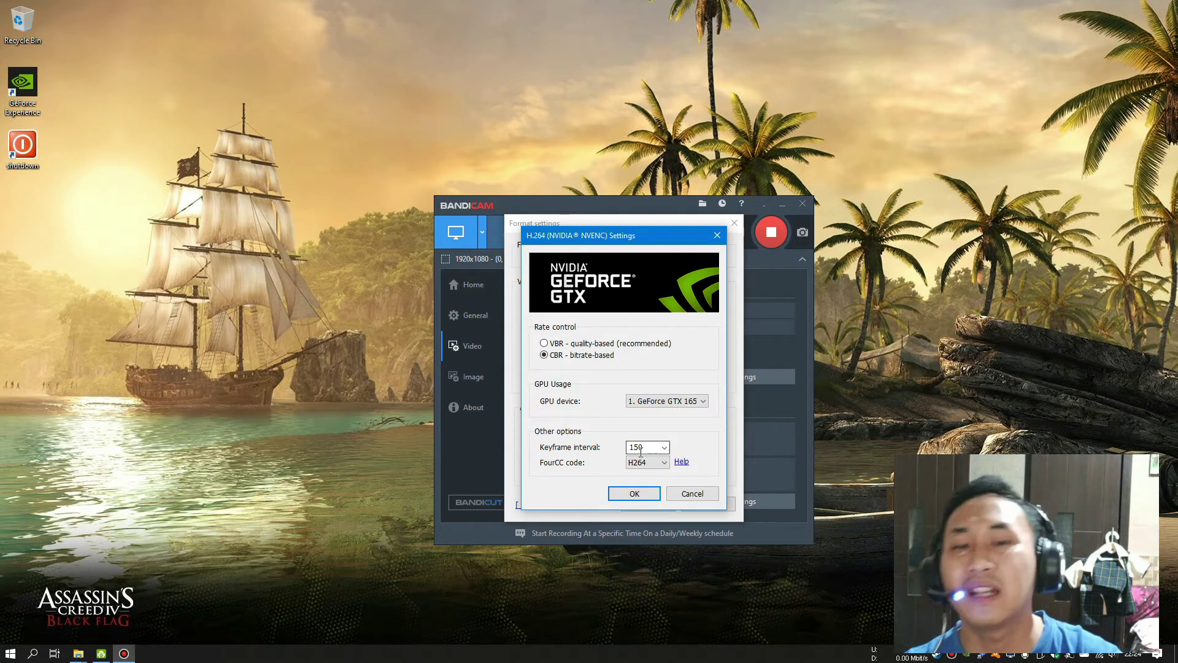
pyautogui.click(684, 494)
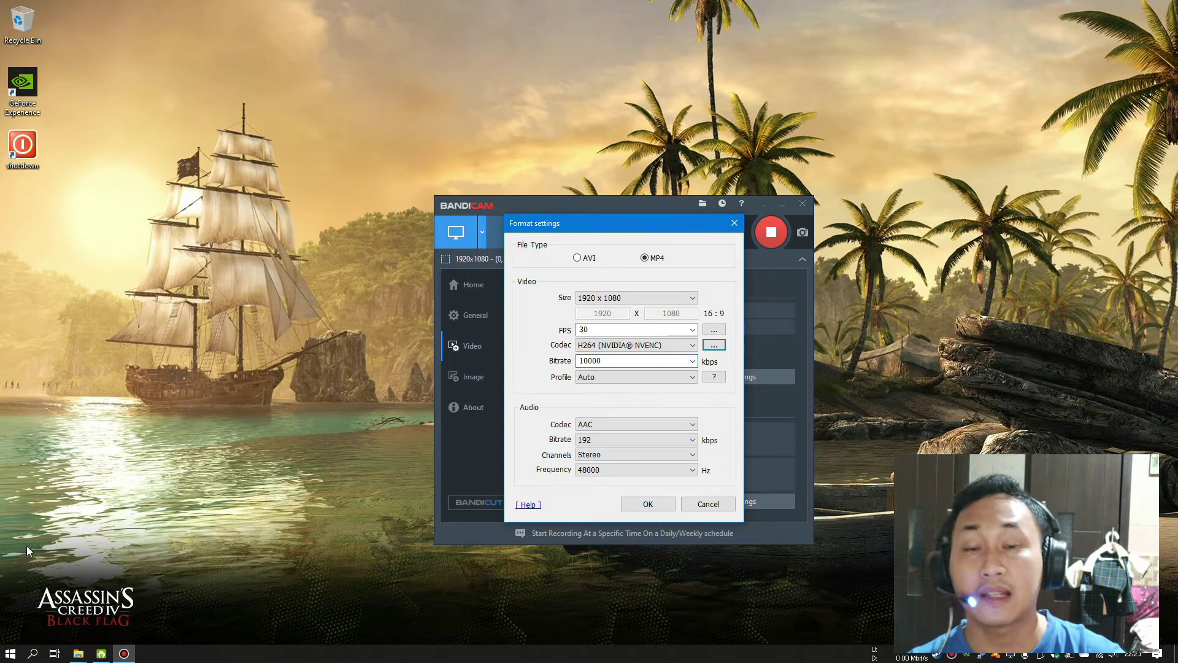
# - Switch to Google Chrome, search for "youtube bitrate" and open YouTube Help's page on recommended upload encoding settings
pyautogui.click(10, 653)
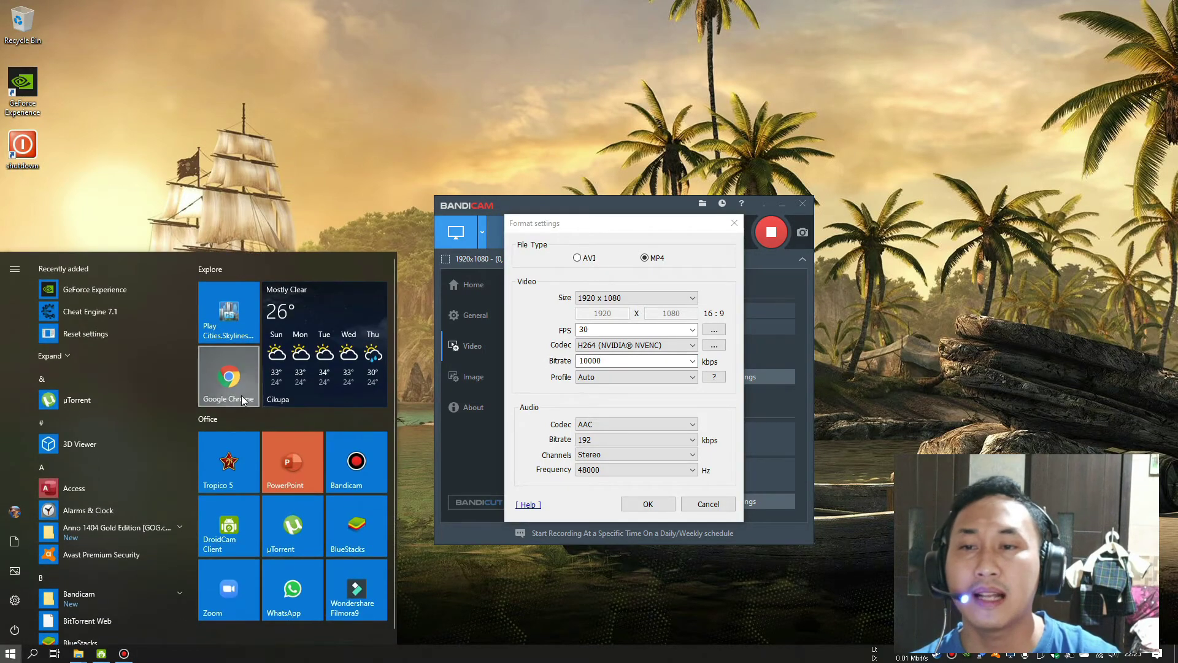
pyautogui.press('Escape')
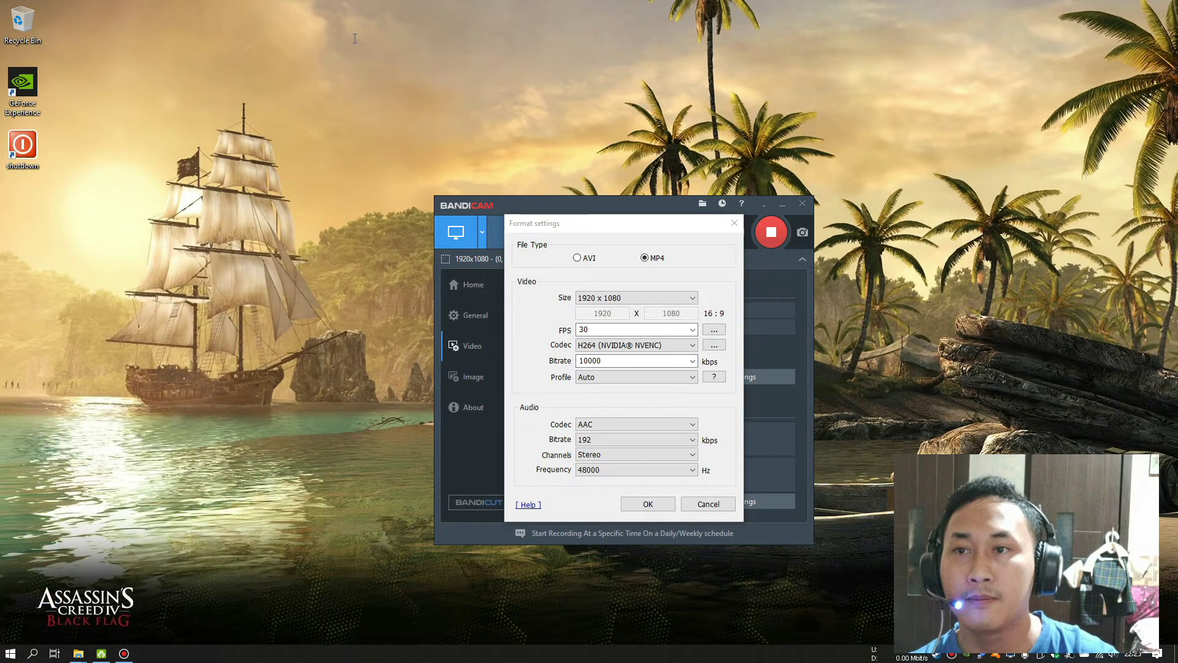
pyautogui.click(355, 38)
pyautogui.write('y')
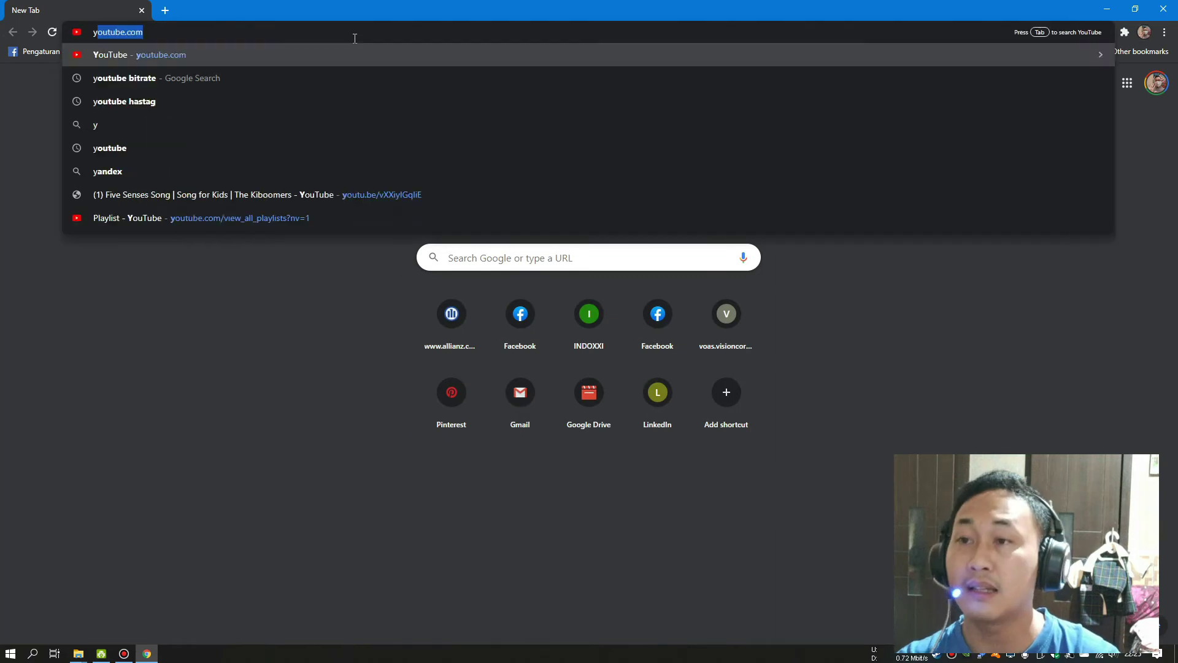
pyautogui.write('ou')
pyautogui.press('Down')
pyautogui.press('Down')
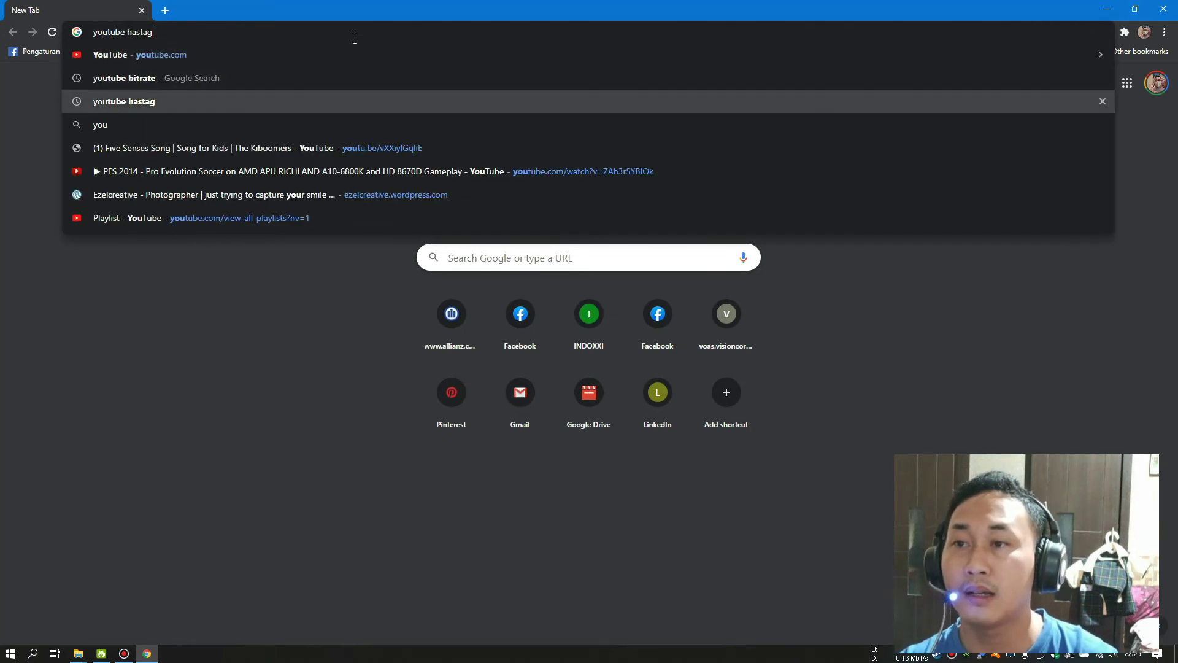
pyautogui.press('Up')
pyautogui.press('Return')
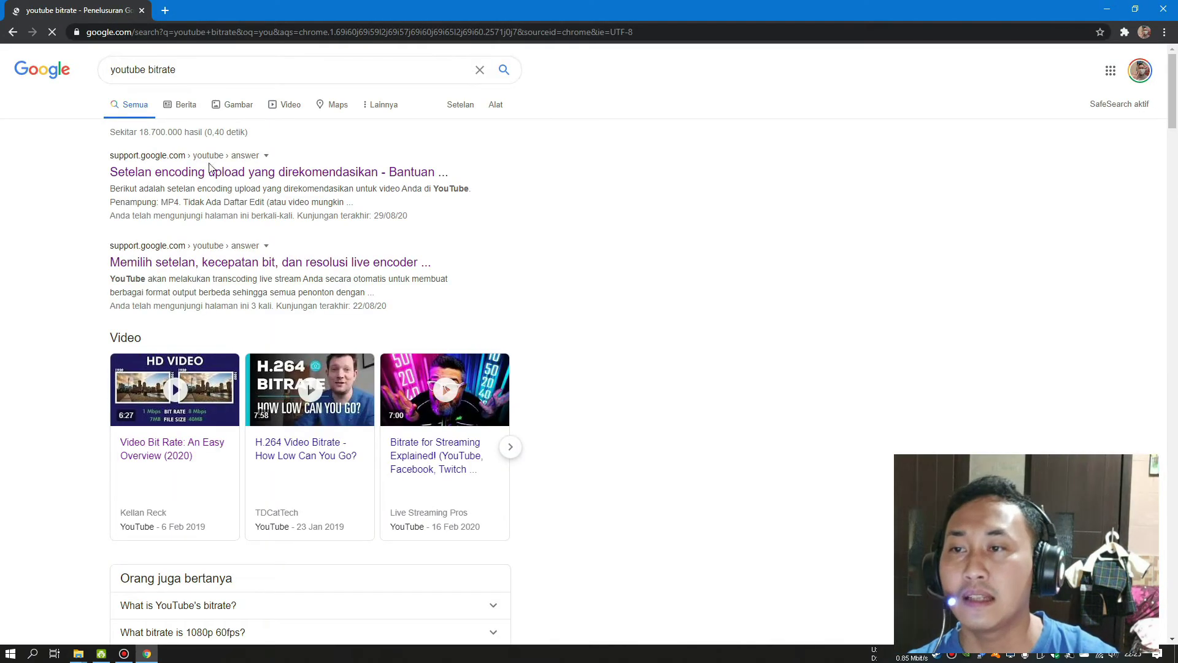
pyautogui.click(207, 175)
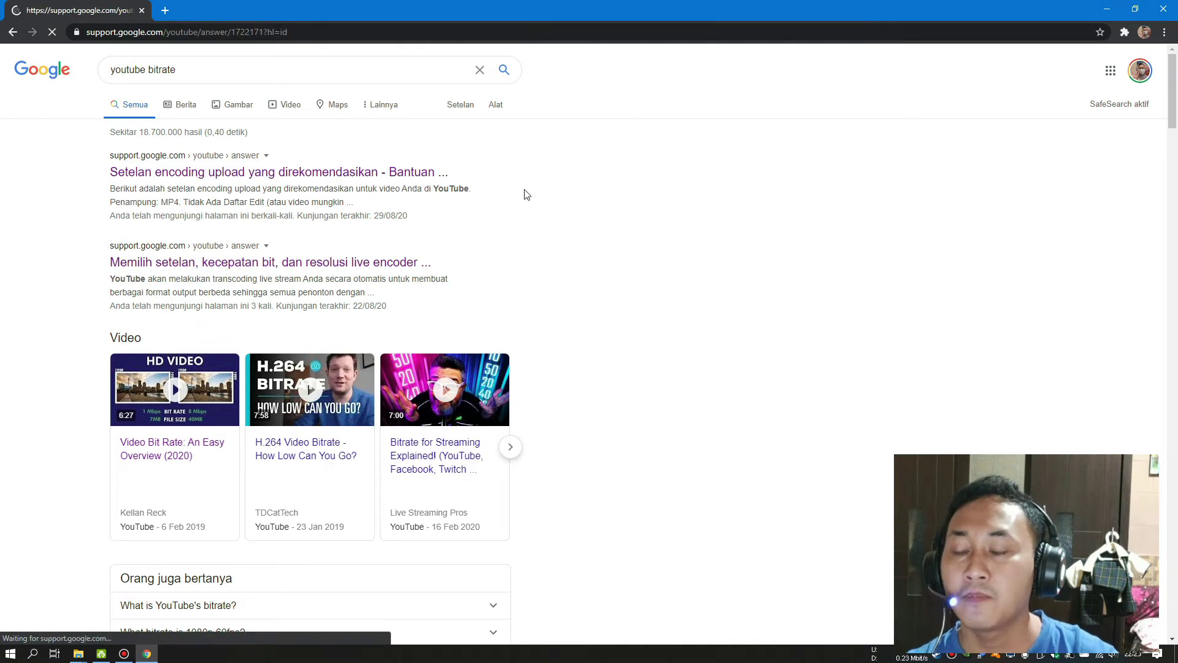
# - Expand the MP4 container and AAC-LC audio codec recommendations and compare each with Bandicam's format settings
pyautogui.scroll(-2, 385, 340)
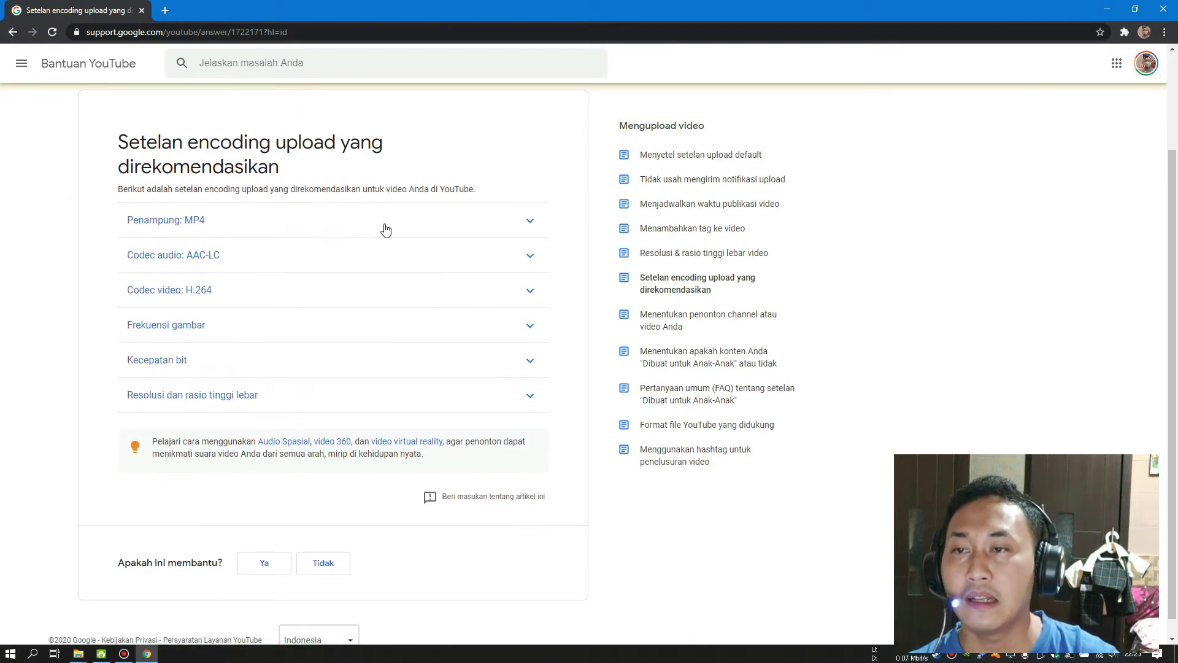
pyautogui.click(385, 228)
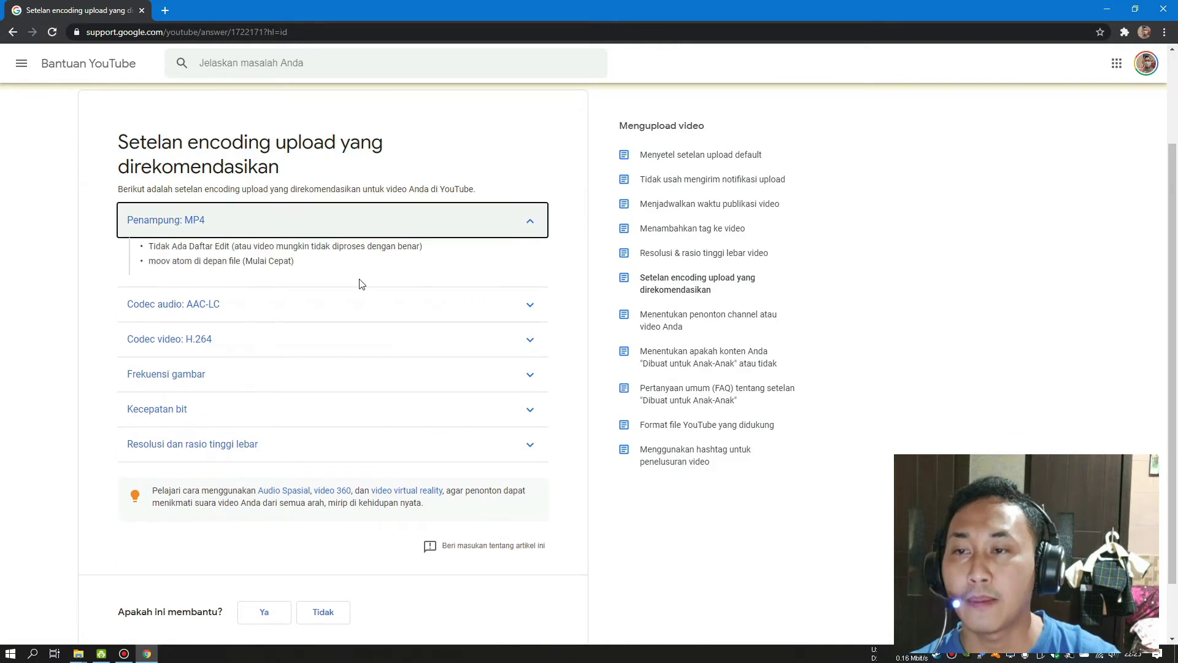
pyautogui.click(129, 654)
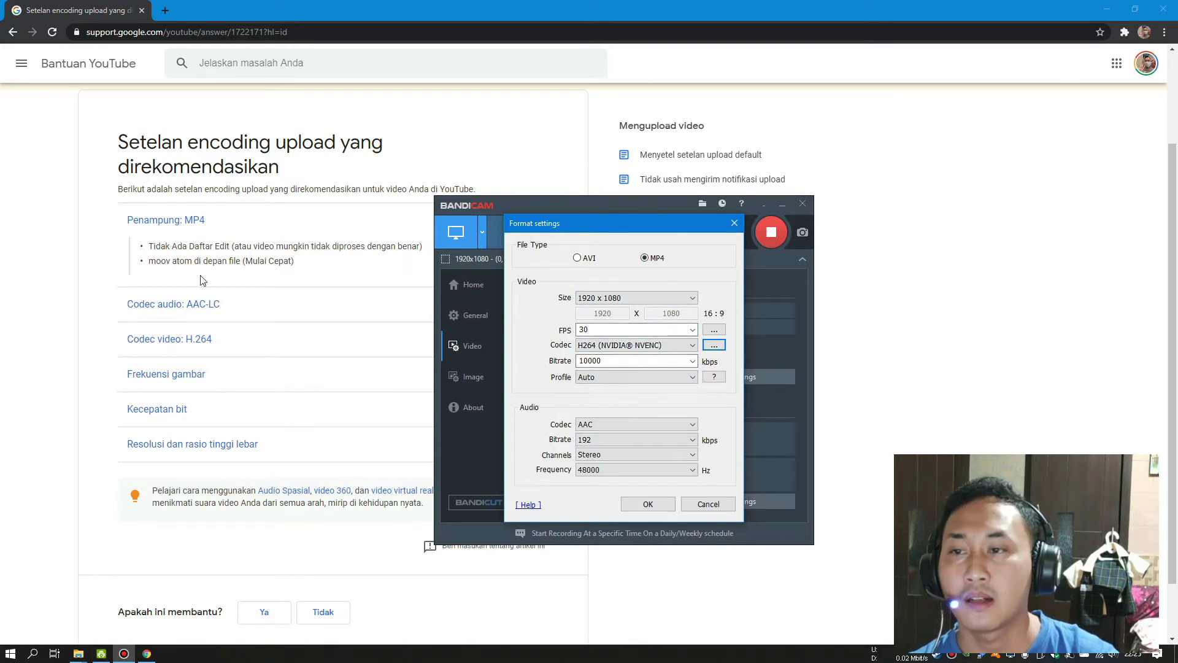
pyautogui.click(12, 310)
pyautogui.click(236, 314)
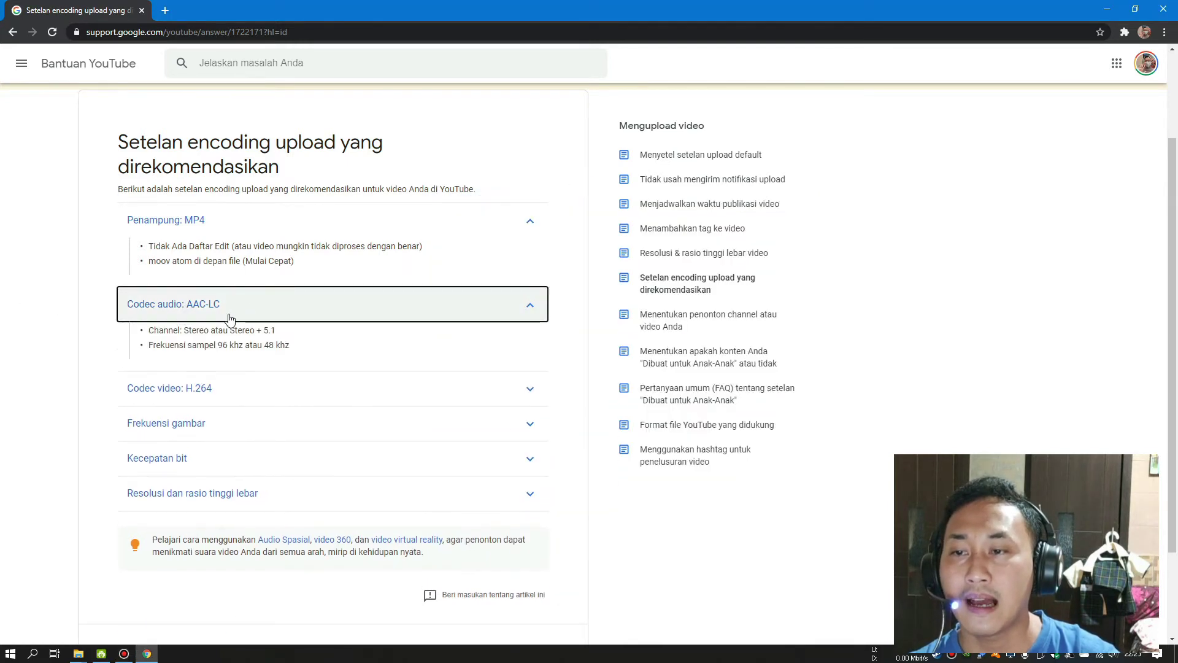
pyautogui.click(124, 654)
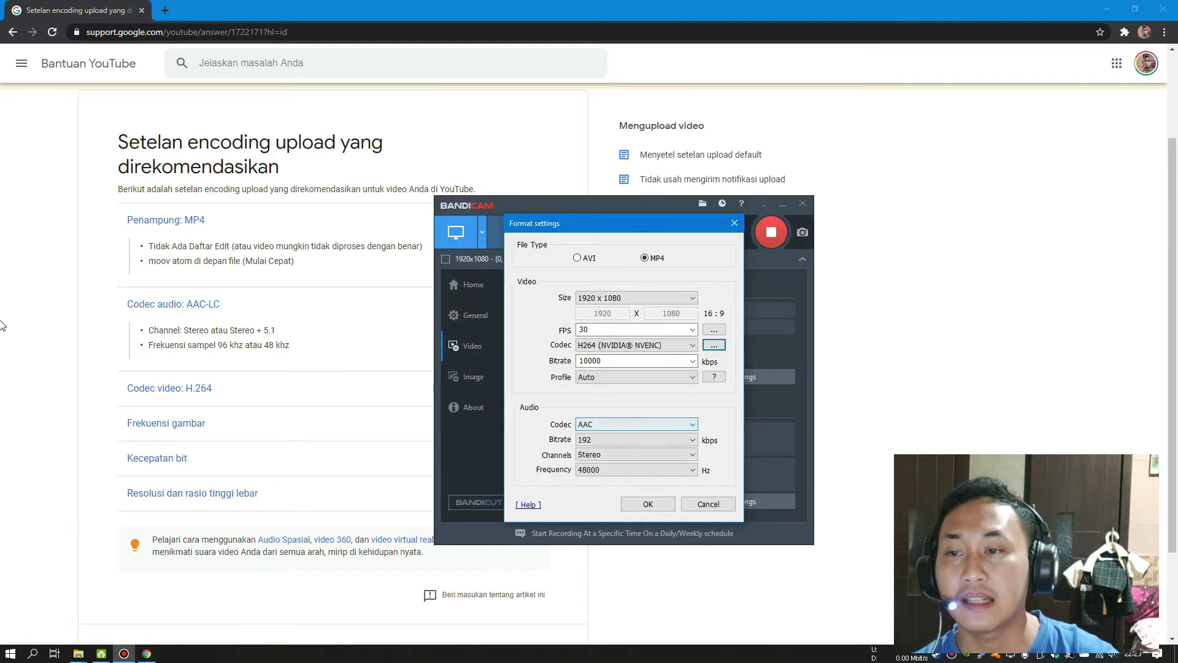
# - Return to the YouTube Help page, expand the H.264 video codec recommendations and compare them with Bandicam's video codec setting
pyautogui.click(25, 306)
pyautogui.click(216, 389)
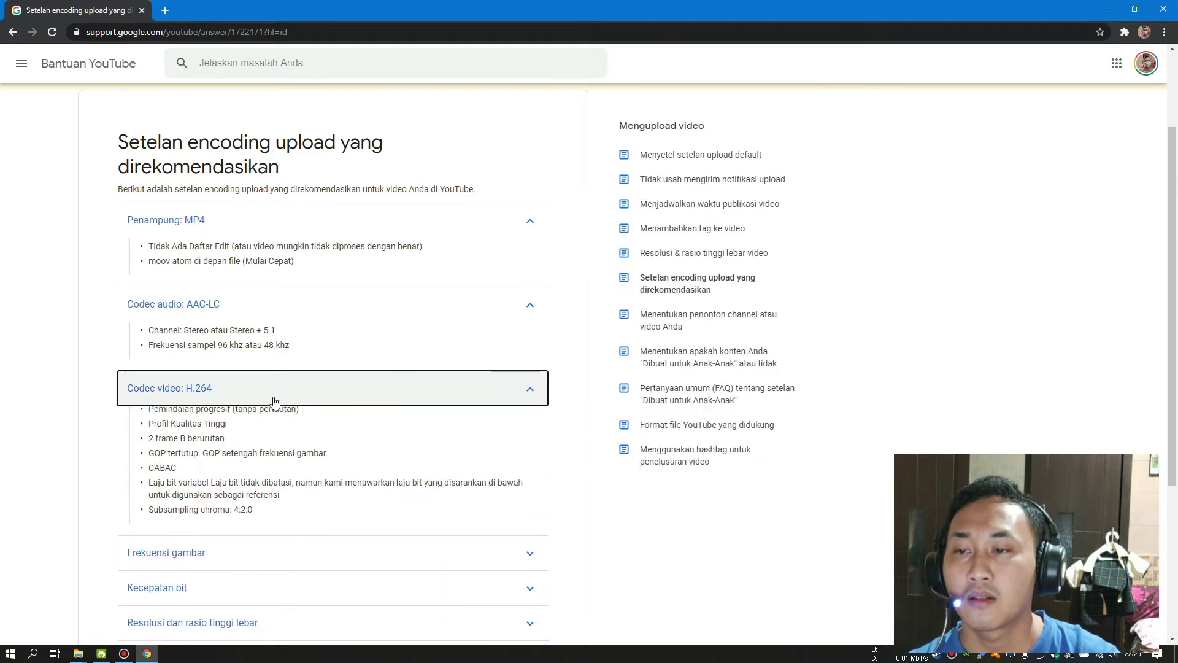
pyautogui.scroll(-2, 317, 454)
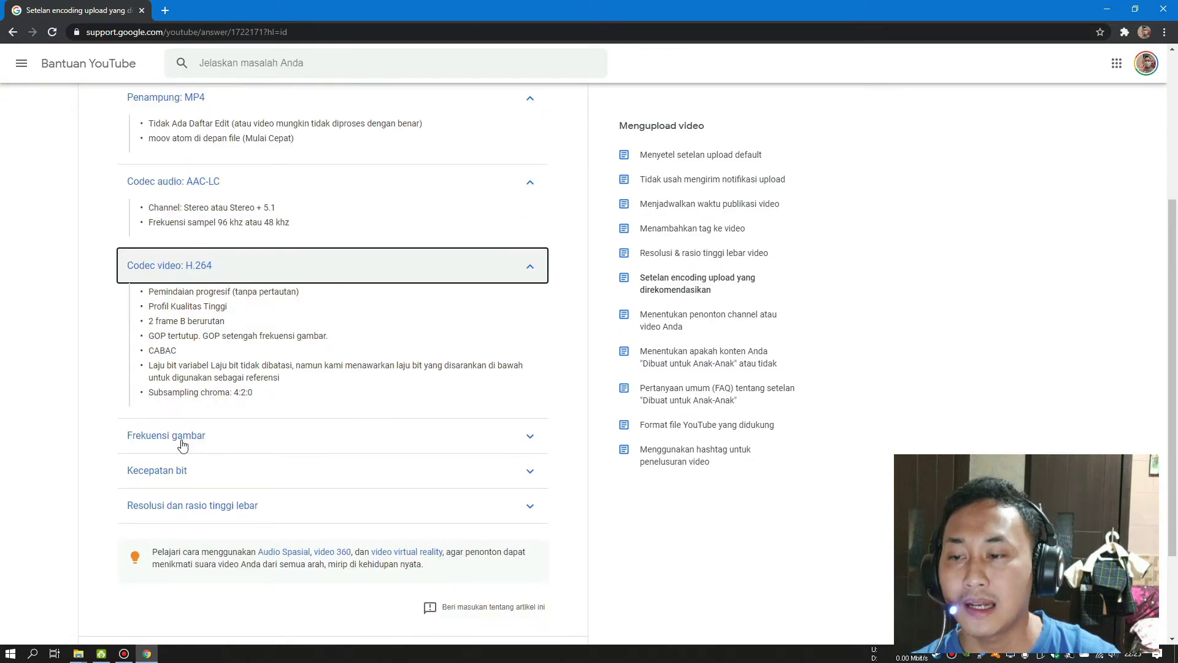
pyautogui.click(128, 654)
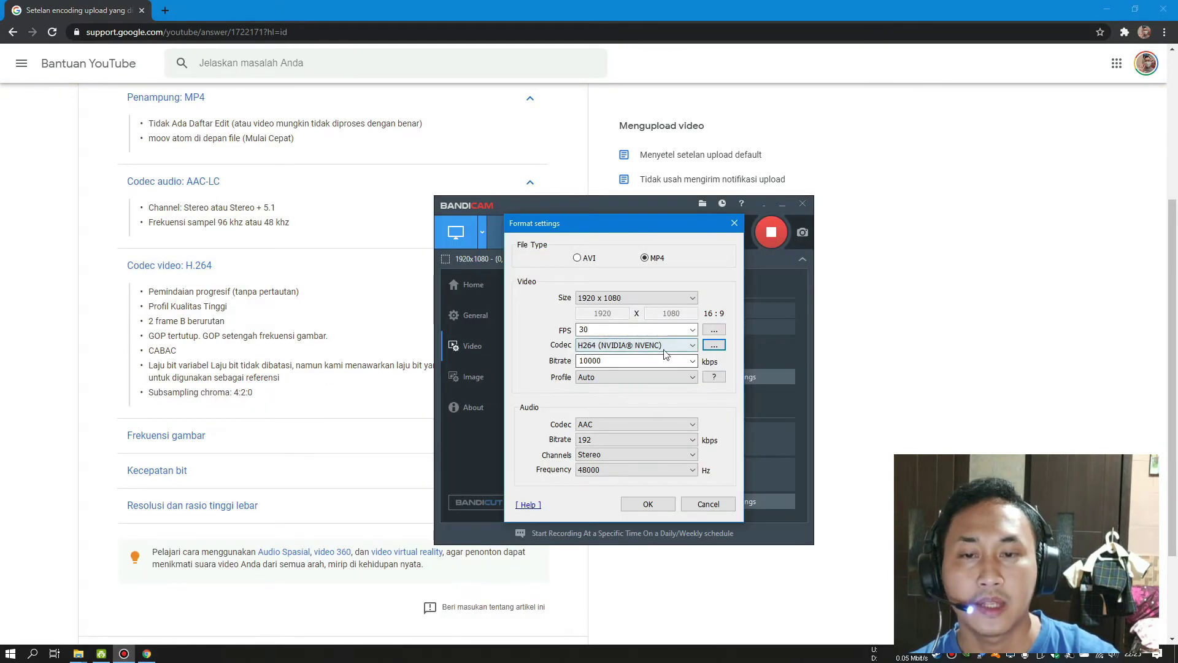
# - Go back to the YouTube Help page and expand the frame rate and bitrate recommendations
pyautogui.click(83, 307)
pyautogui.scroll(-2, 229, 393)
pyautogui.click(229, 313)
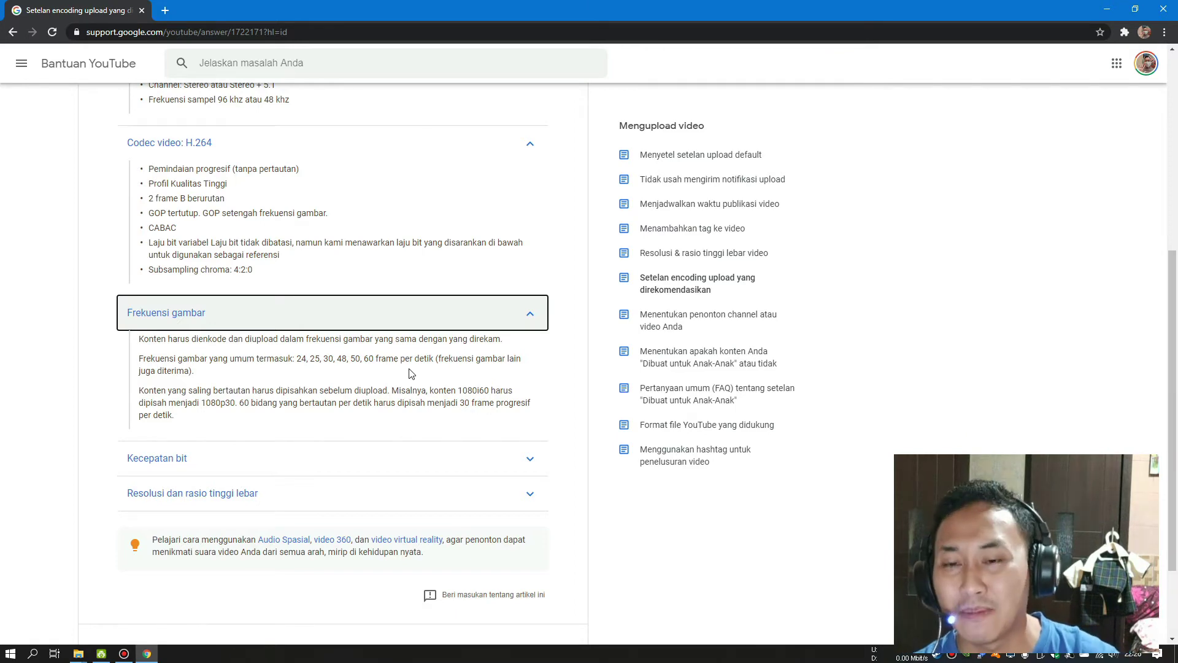
pyautogui.click(287, 456)
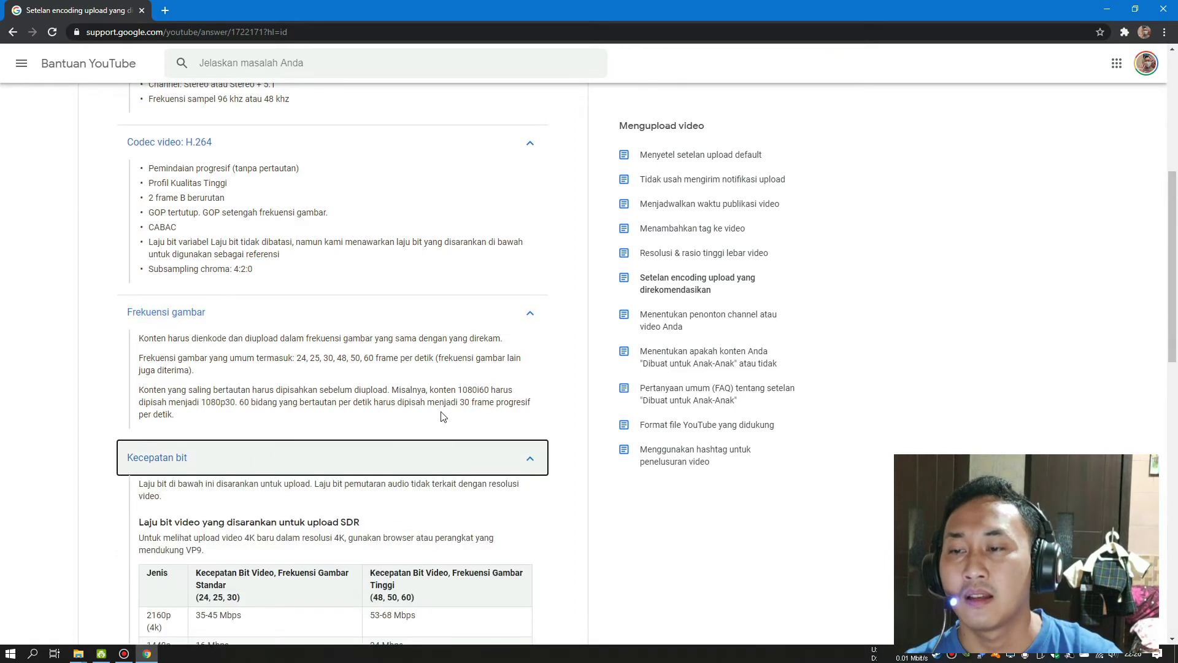
# - Examine the recommended SDR upload bitrates for 1440p, 1080p and 720p at standard and high frame rates
pyautogui.scroll(-5, 441, 415)
pyautogui.scroll(-1, 558, 400)
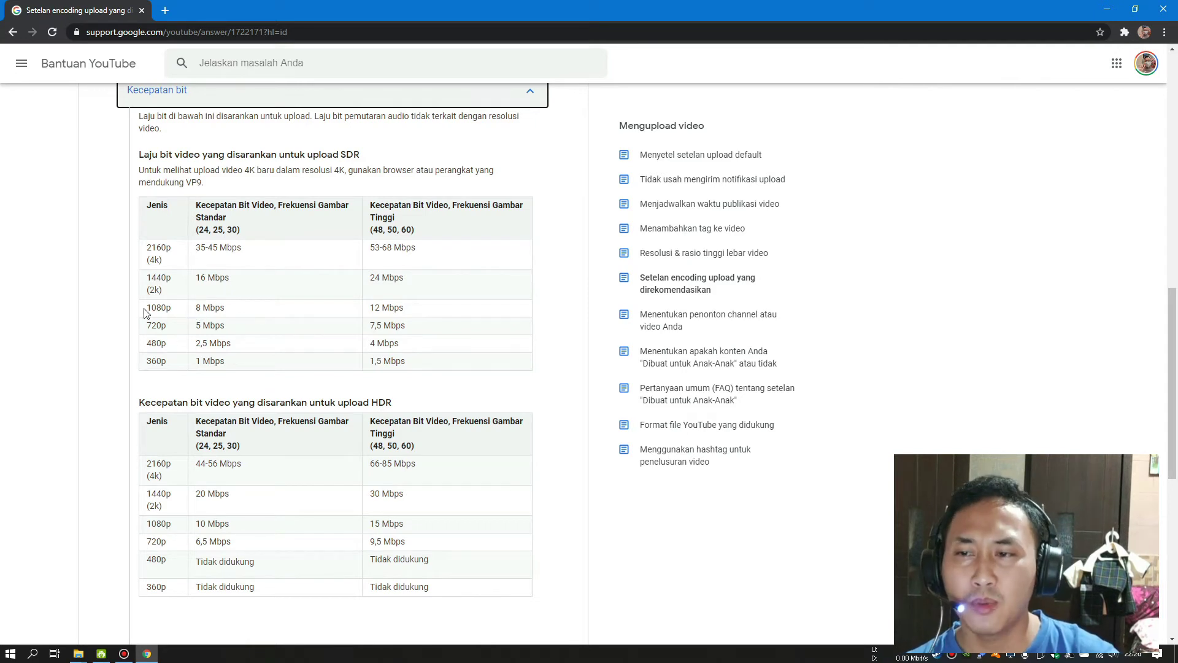
pyautogui.moveTo(145, 313); pyautogui.dragTo(181, 317)
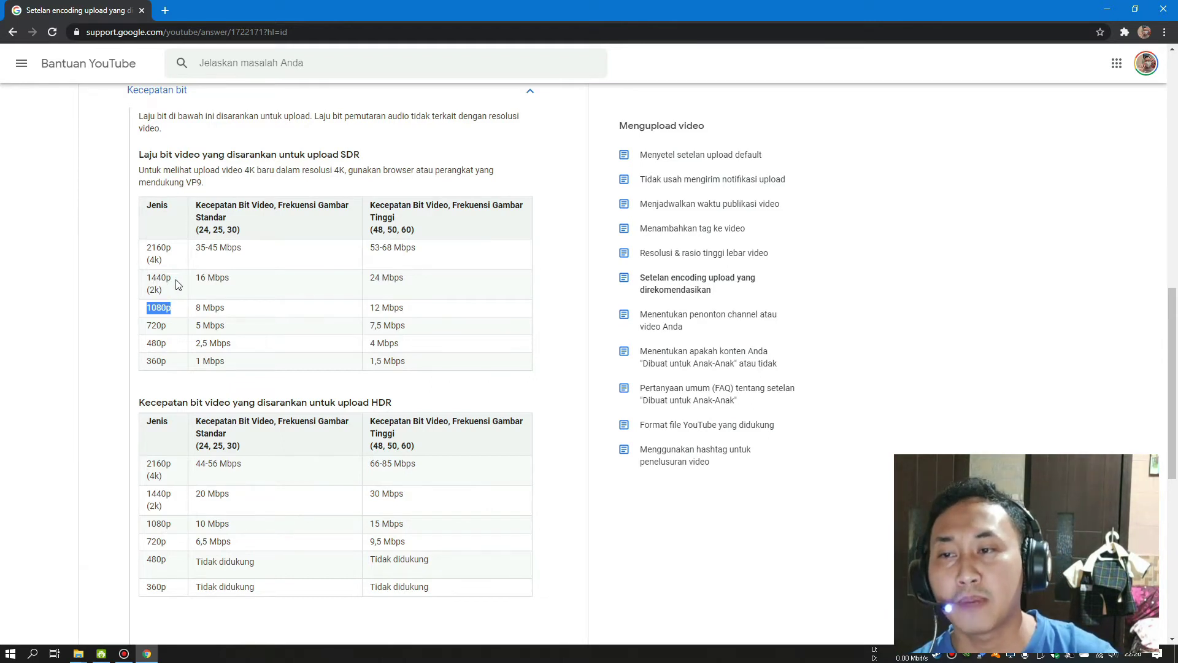
pyautogui.moveTo(233, 281); pyautogui.dragTo(197, 280)
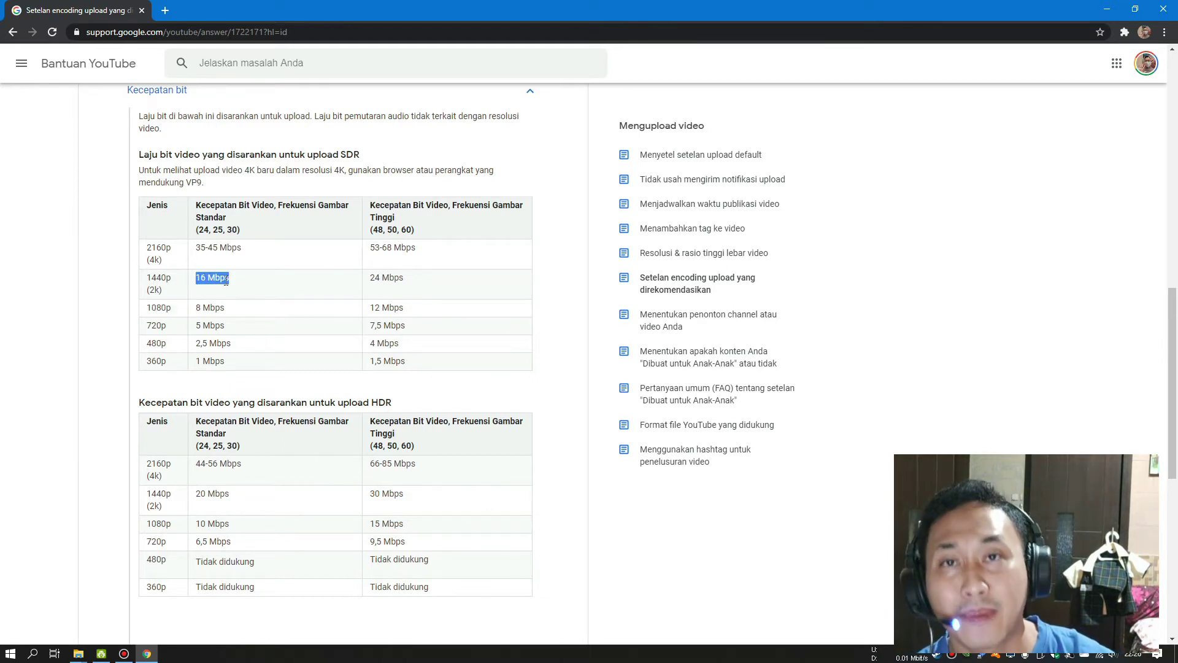
pyautogui.click(257, 285)
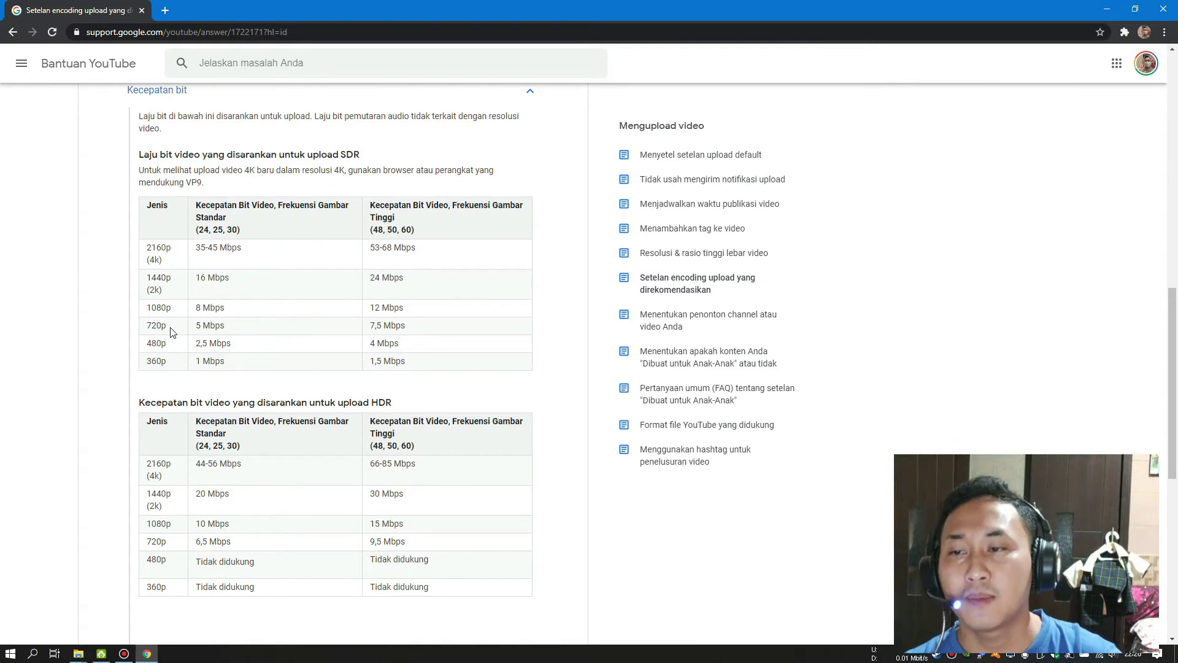
pyautogui.moveTo(166, 327); pyautogui.dragTo(145, 326)
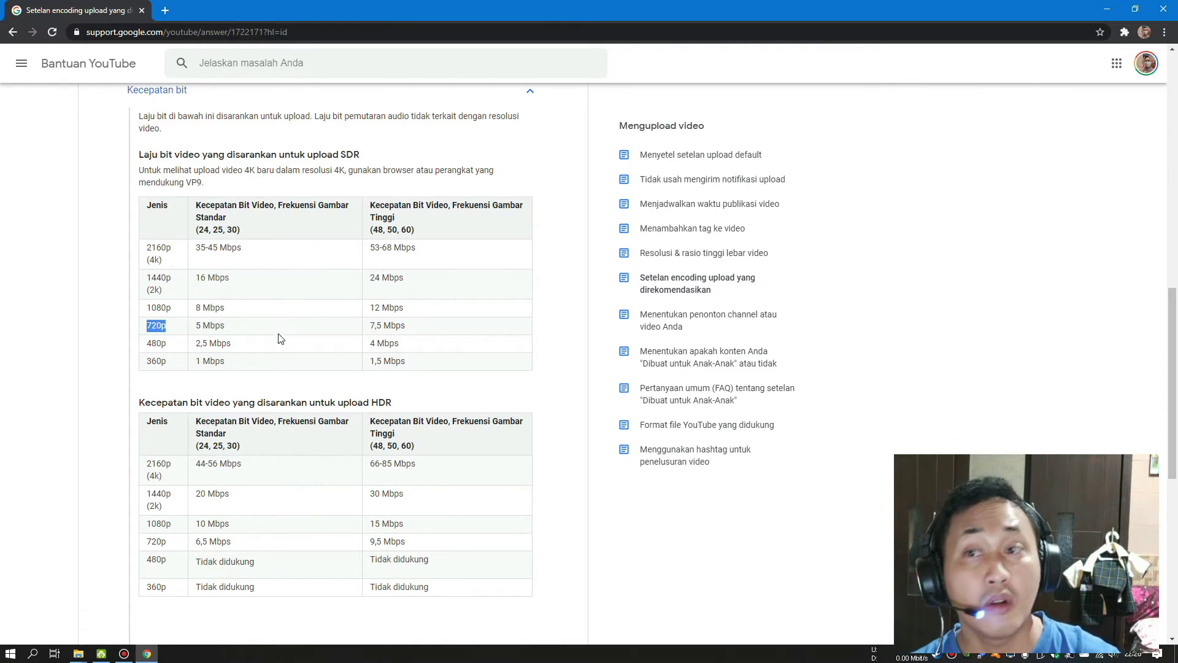
pyautogui.moveTo(232, 327); pyautogui.dragTo(192, 326)
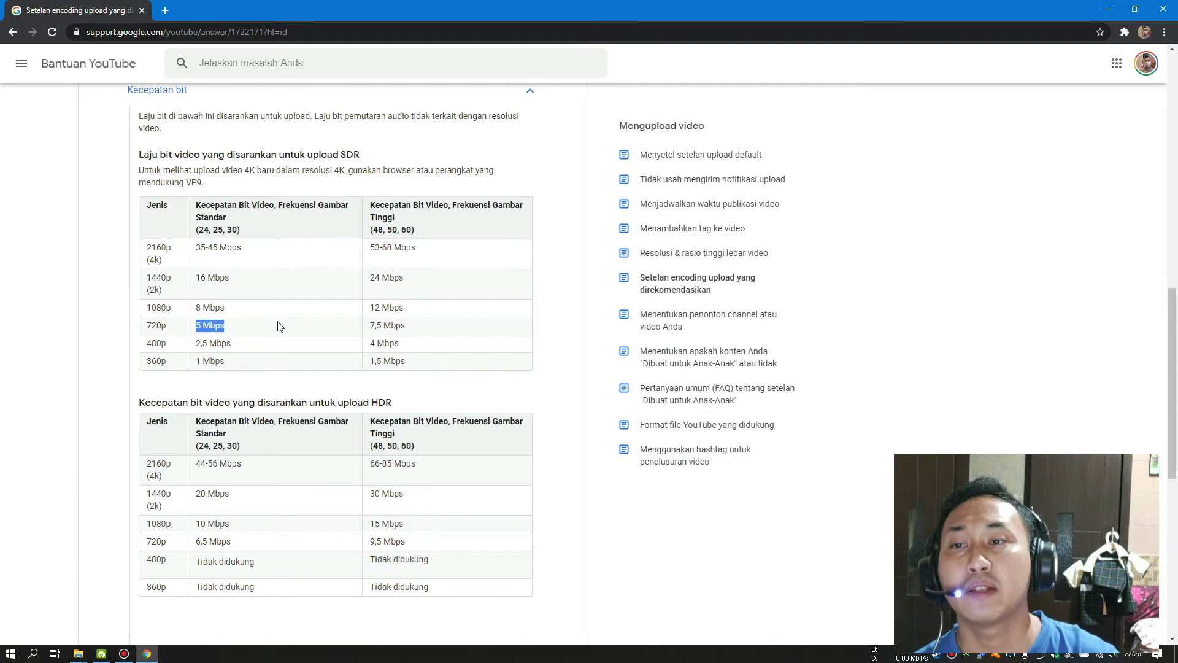
pyautogui.moveTo(238, 231)
pyautogui.mouseDown()
pyautogui.moveTo(226, 230)
pyautogui.moveTo(242, 231)
pyautogui.mouseUp()
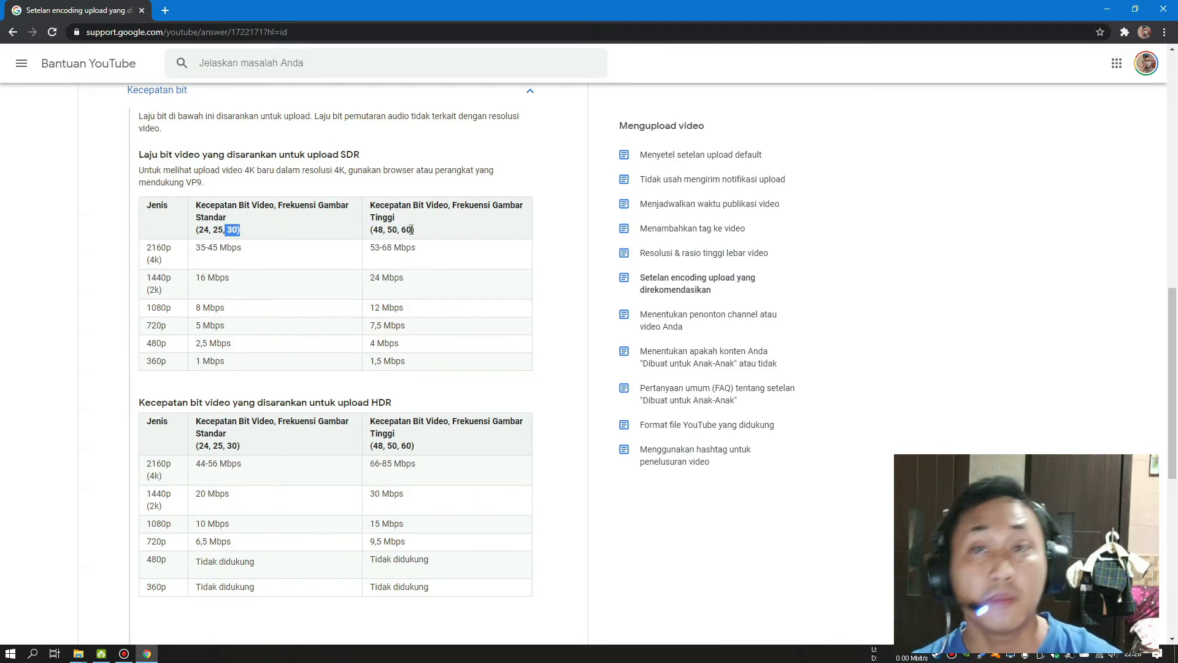
pyautogui.click(410, 312)
pyautogui.moveTo(410, 313); pyautogui.dragTo(368, 311)
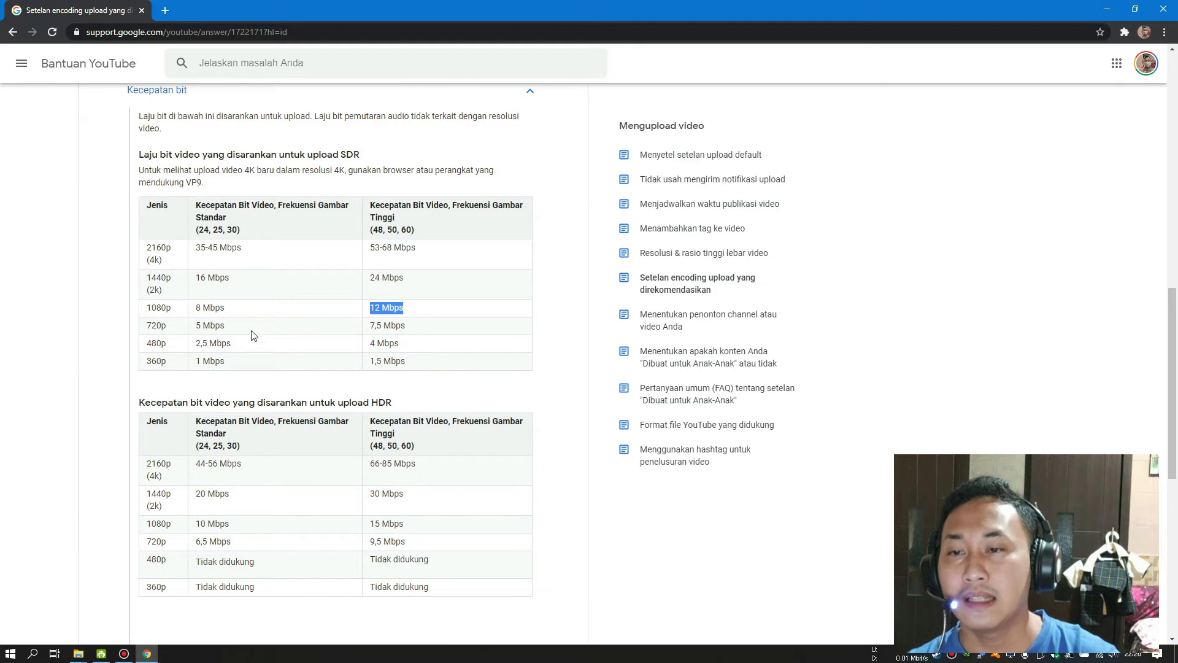
# - Switch to Bandicam and set the video bitrate in the format settings to 8000 kbps
pyautogui.click(123, 653)
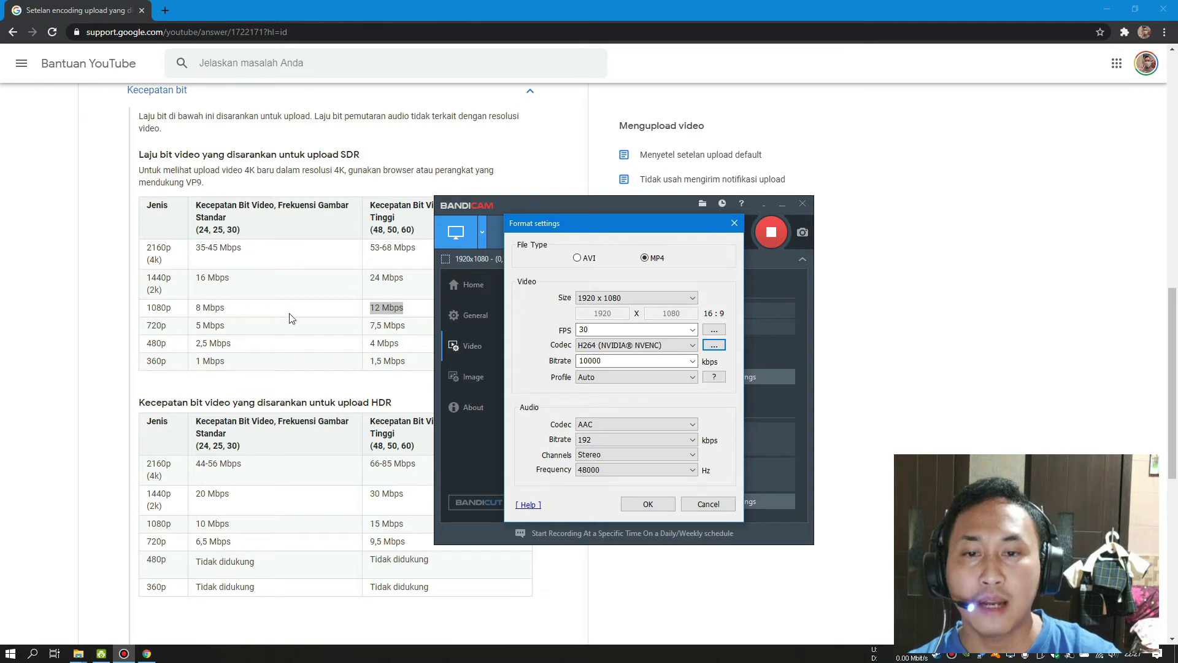
pyautogui.click(693, 361)
pyautogui.click(692, 363)
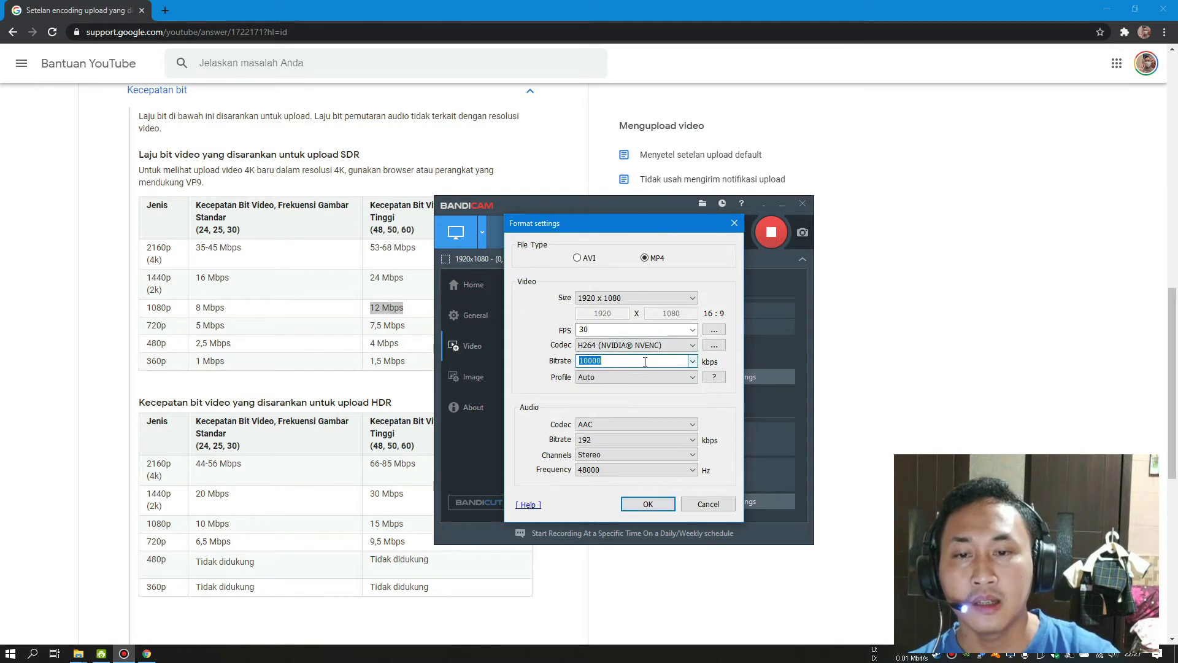
pyautogui.click(693, 362)
pyautogui.click(651, 360)
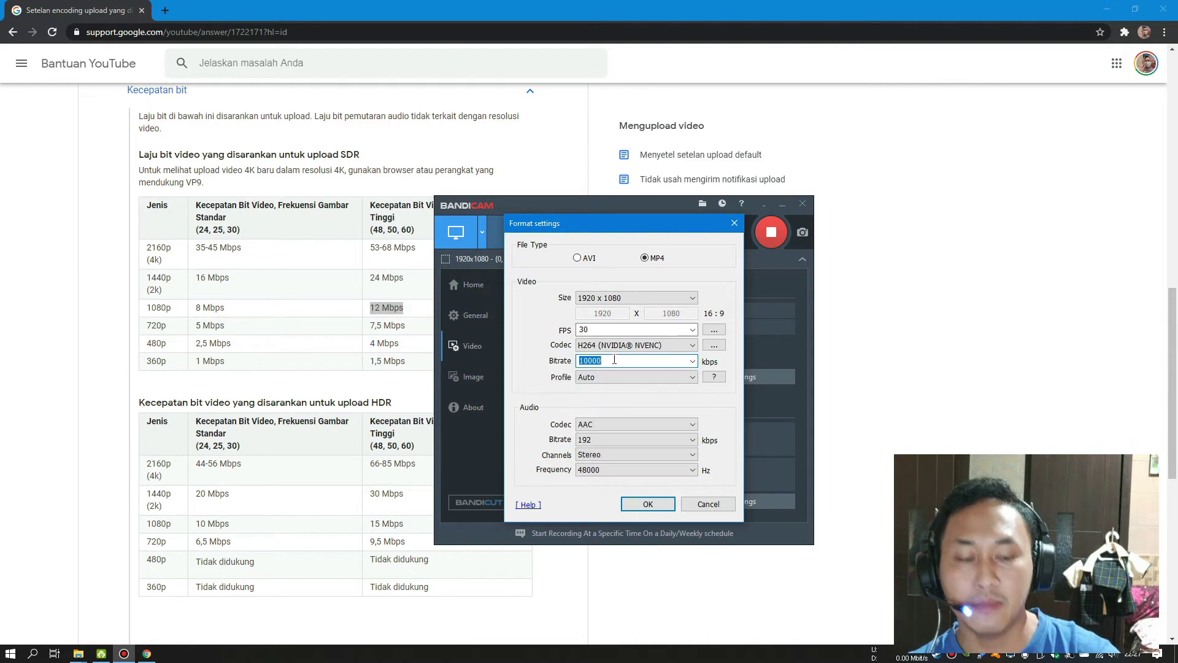
pyautogui.write('8000')
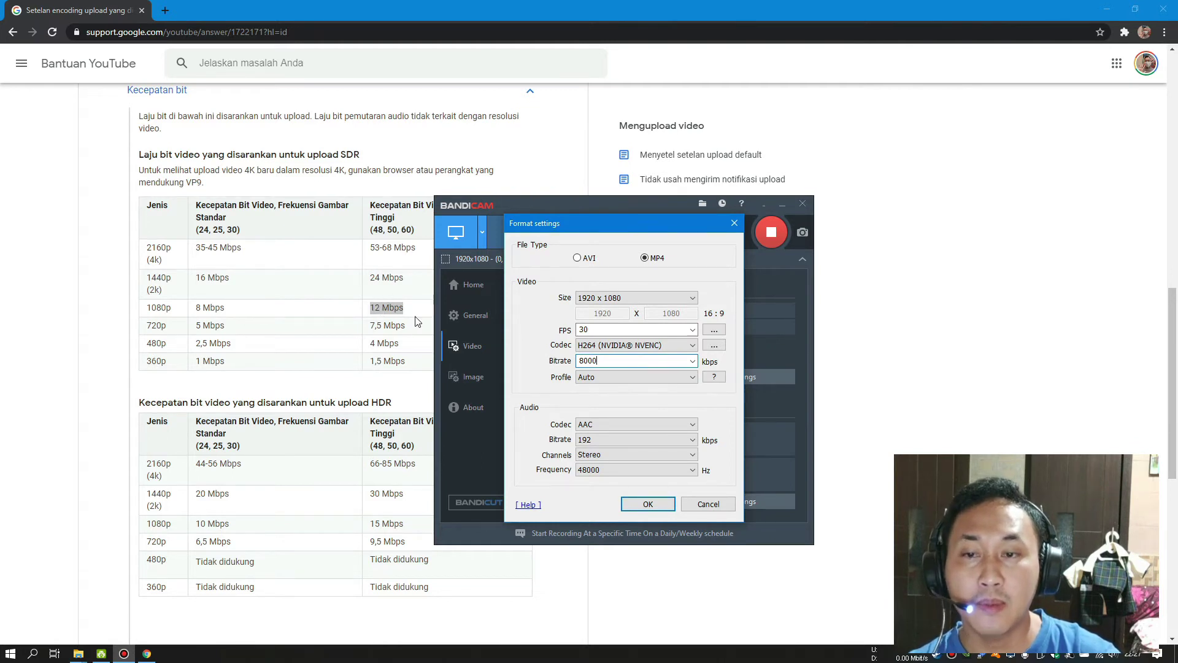
# - Set the video bitrate to 10000 kbps and review the available video profile options
pyautogui.click(693, 361)
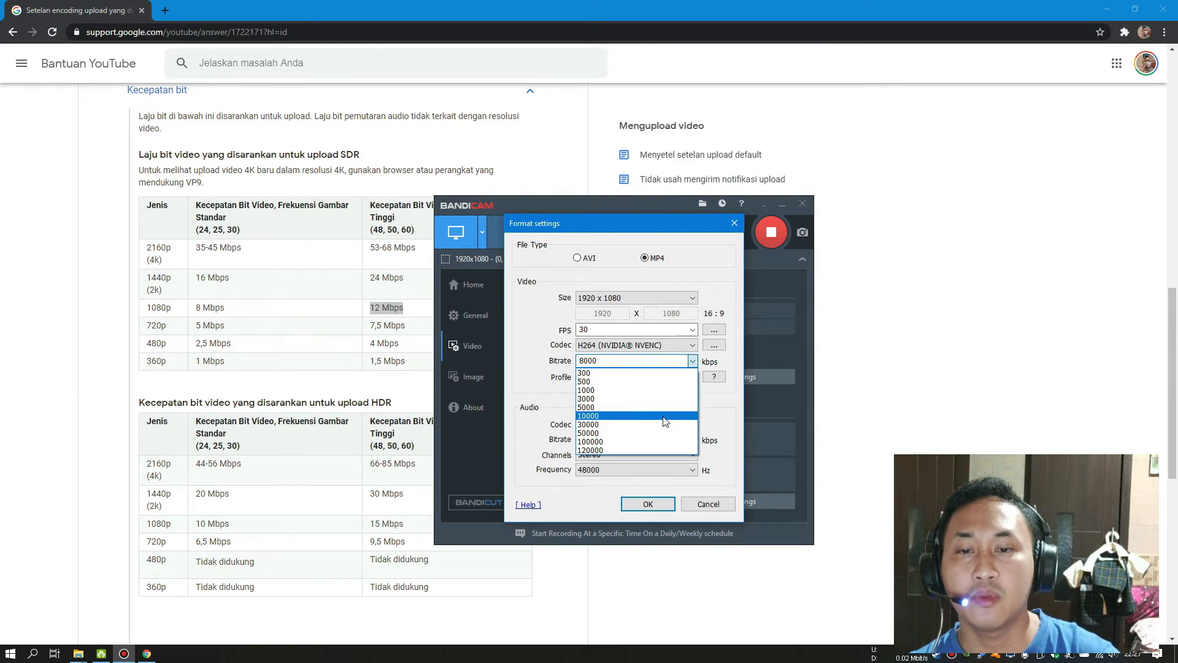
pyautogui.click(666, 416)
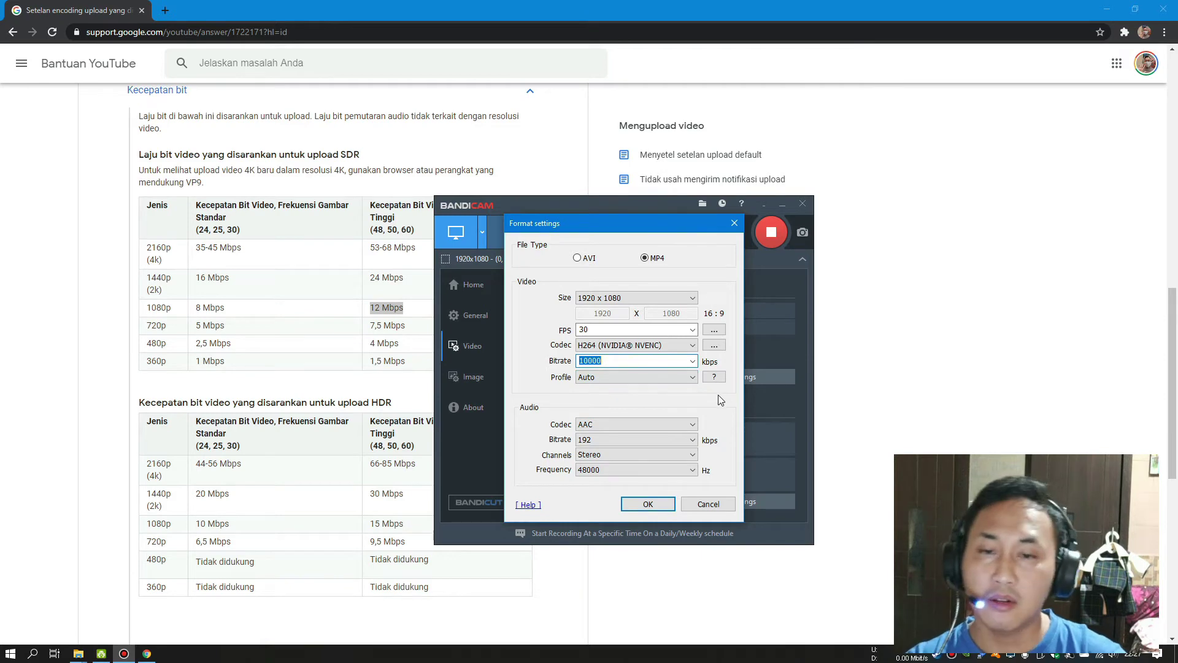
pyautogui.click(692, 377)
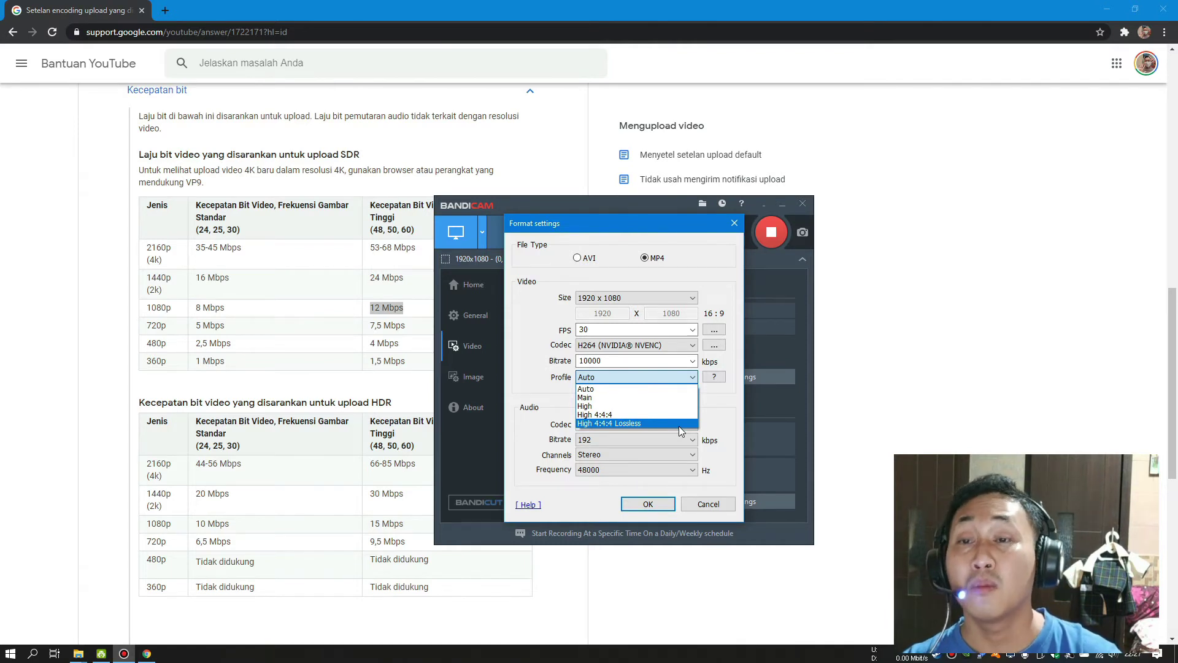
pyautogui.click(725, 398)
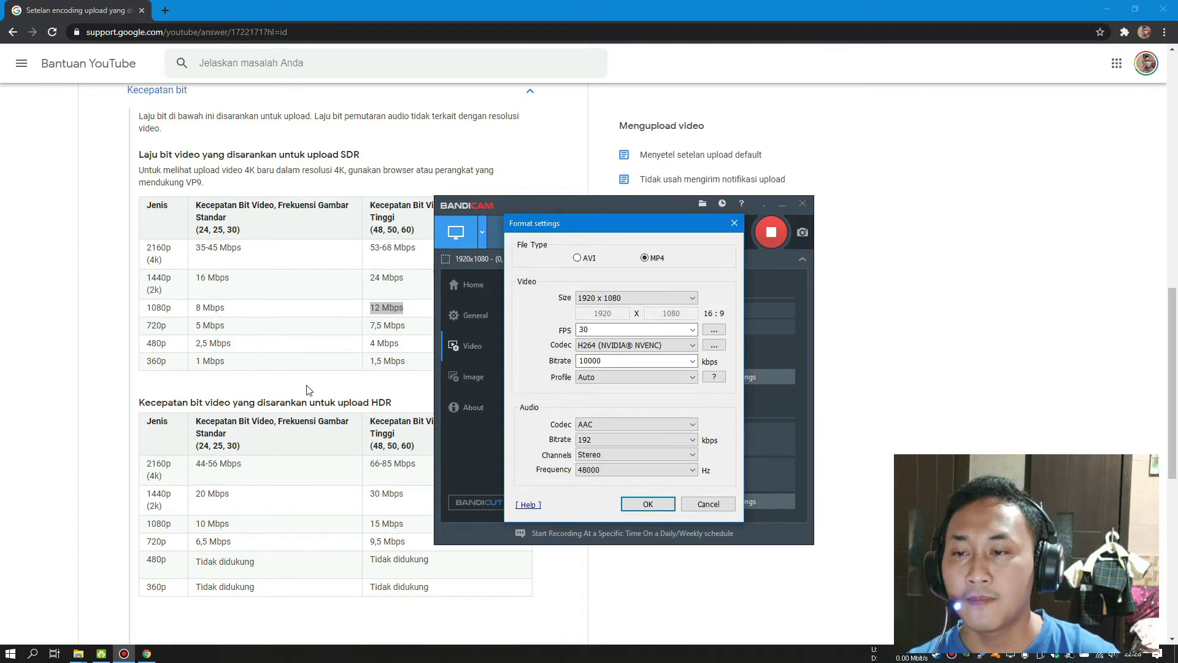
# - Return to the YouTube Help page, examine the recommended HDR upload bitrates for 1080p and compare them with Bandicam's video bitrate
pyautogui.click(384, 427)
pyautogui.scroll(-1, 384, 427)
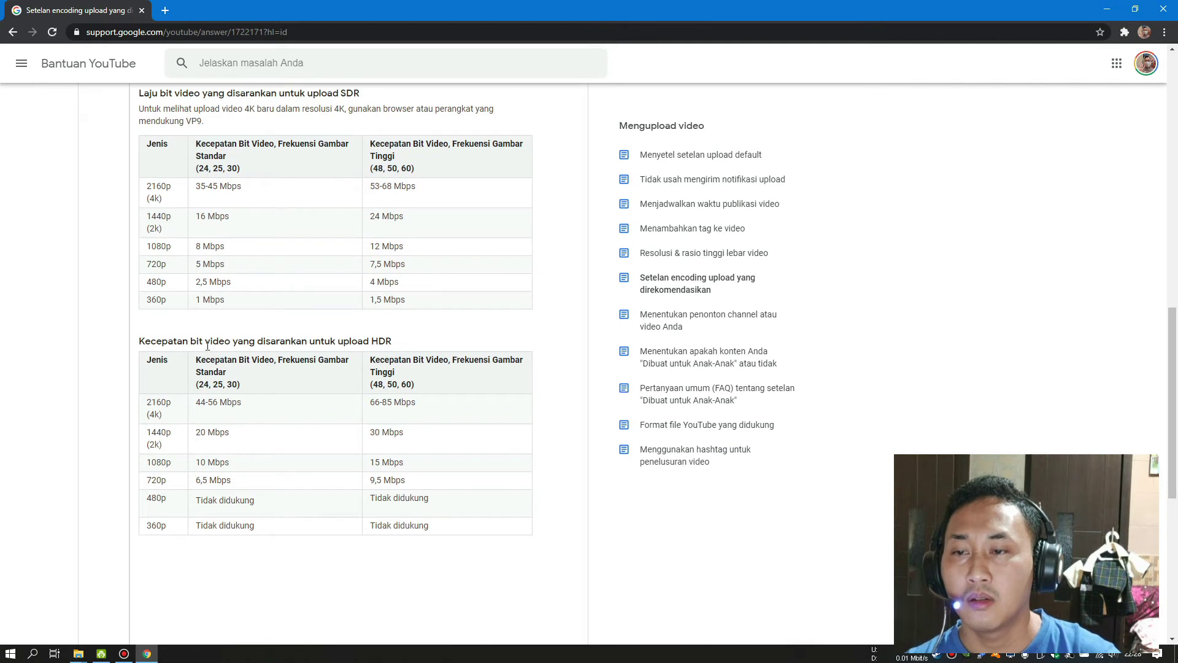
pyautogui.moveTo(205, 340); pyautogui.dragTo(367, 340)
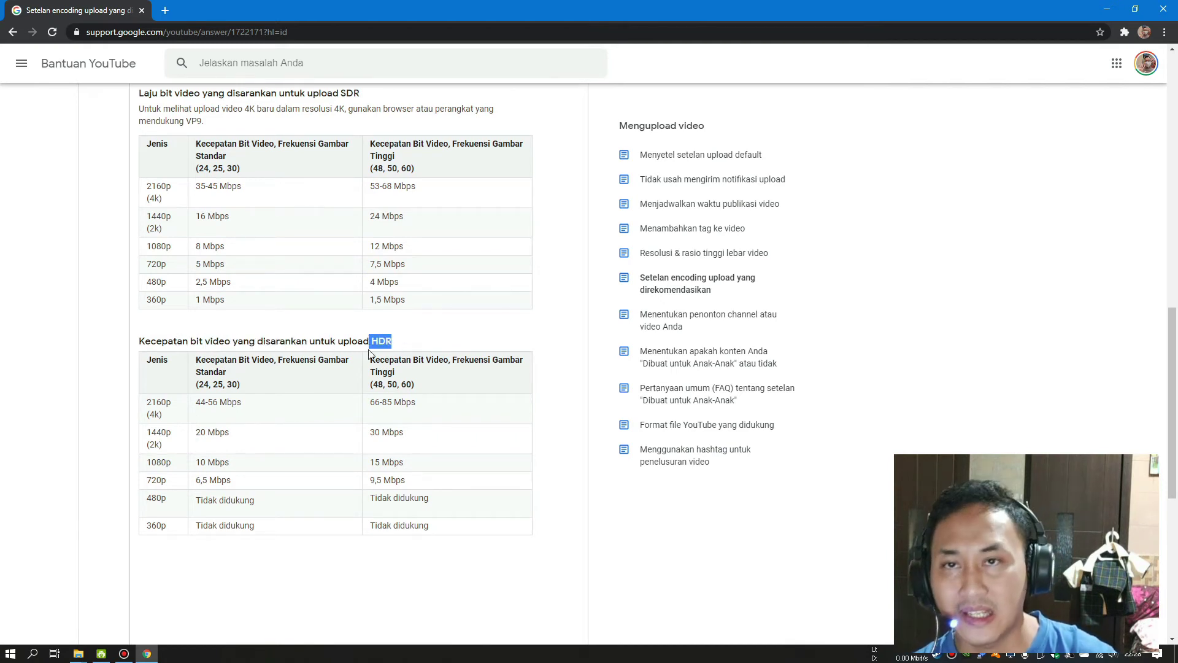
pyautogui.scroll(-2, 369, 356)
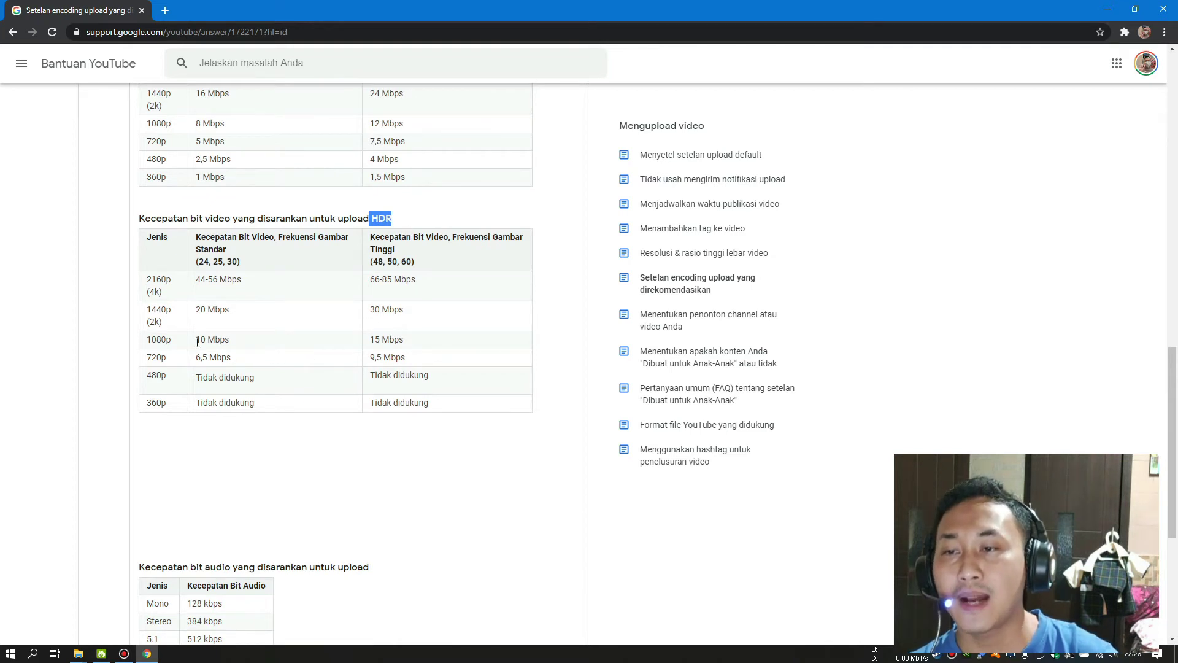
pyautogui.moveTo(195, 343); pyautogui.dragTo(244, 347)
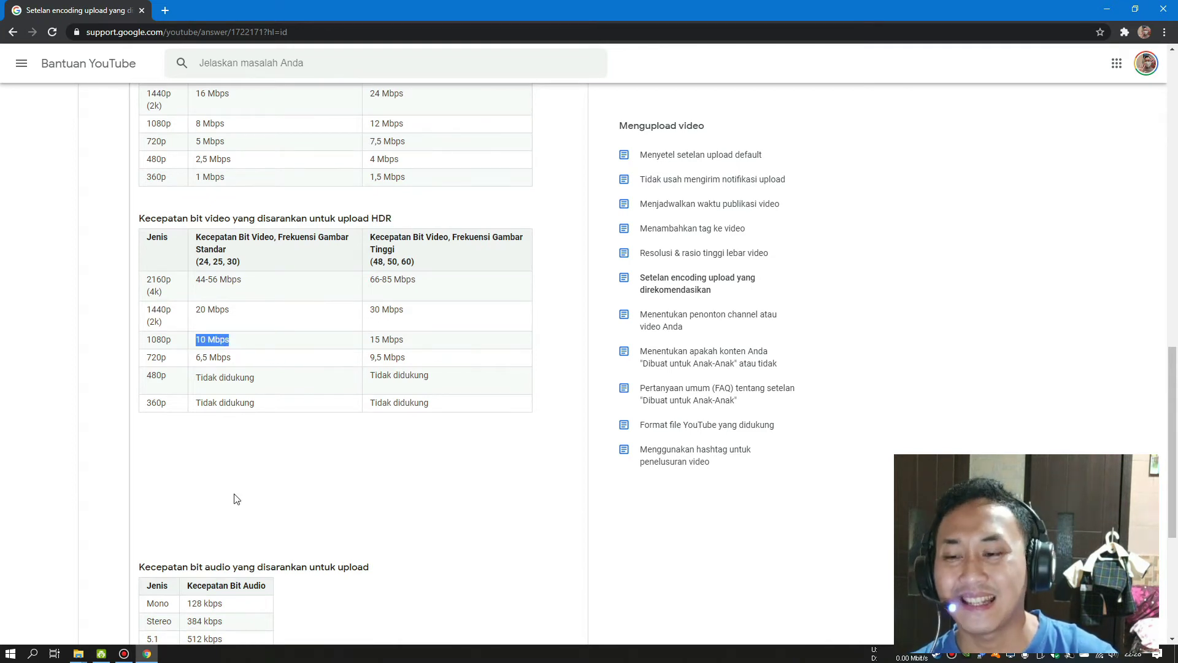
pyautogui.click(124, 654)
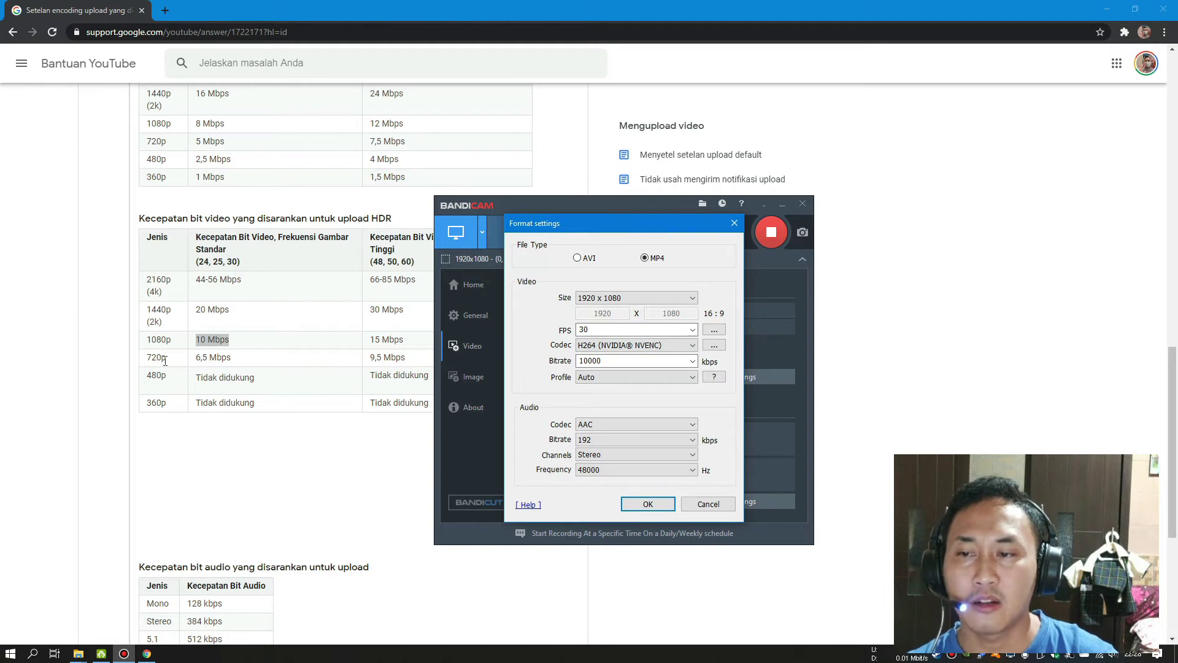
pyautogui.click(238, 363)
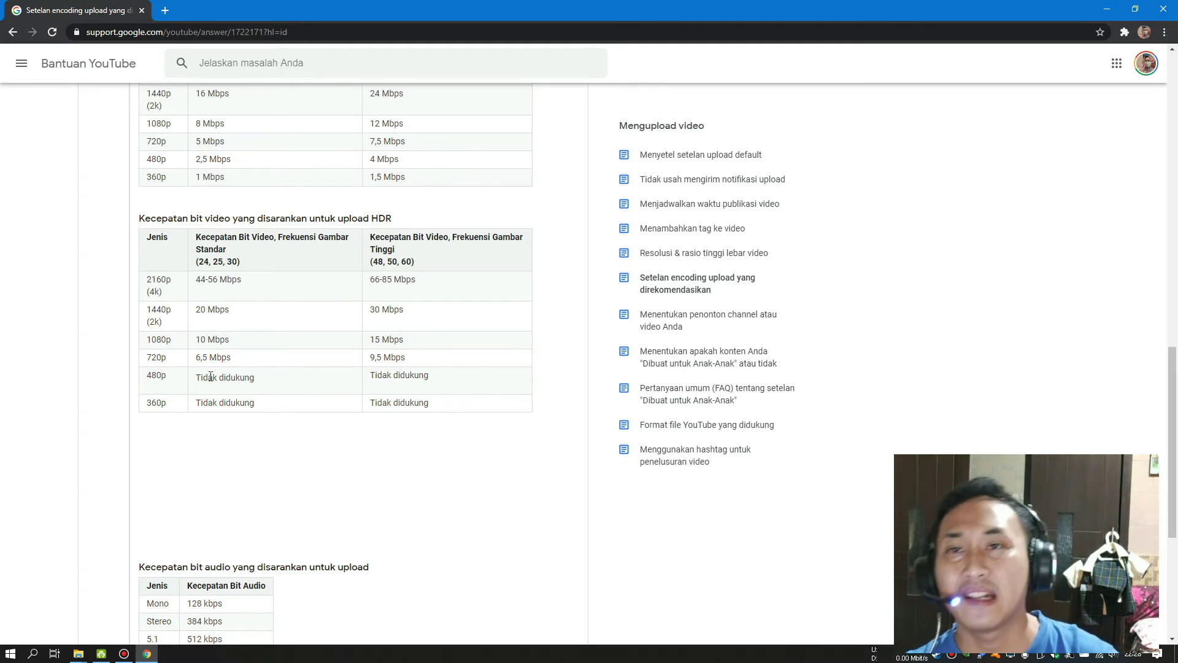
pyautogui.click(125, 654)
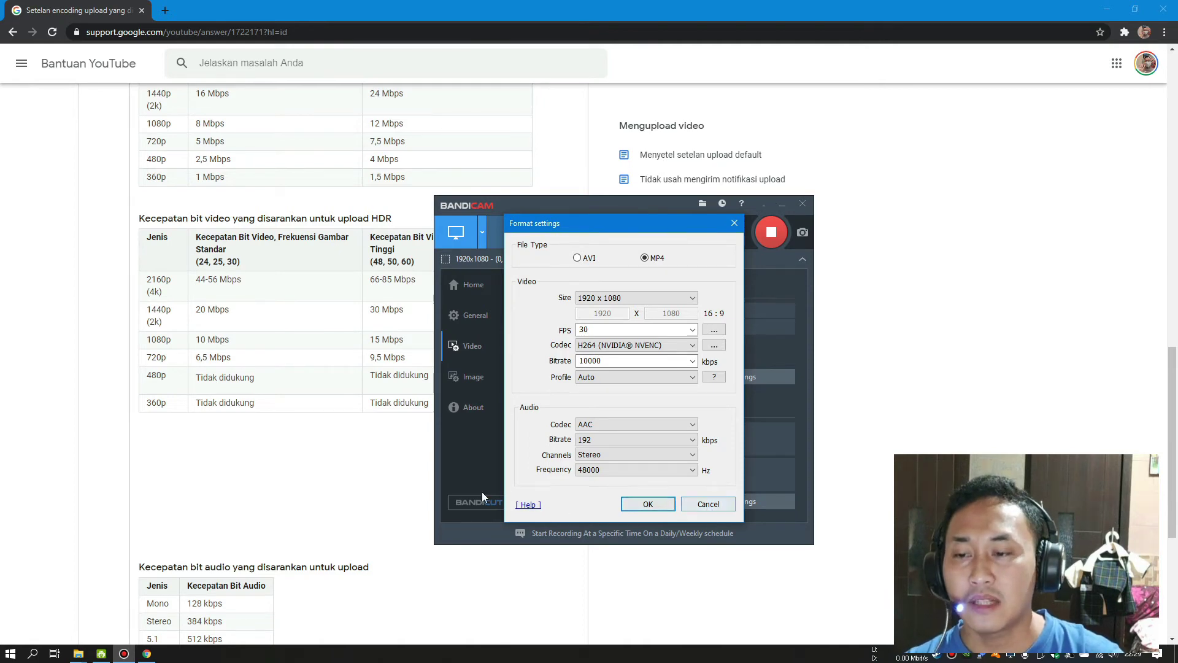
# - Go back to the YouTube Help page's recommended audio bitrates and compare them with Bandicam's audio bitrate options
pyautogui.click(342, 428)
pyautogui.scroll(-4, 337, 426)
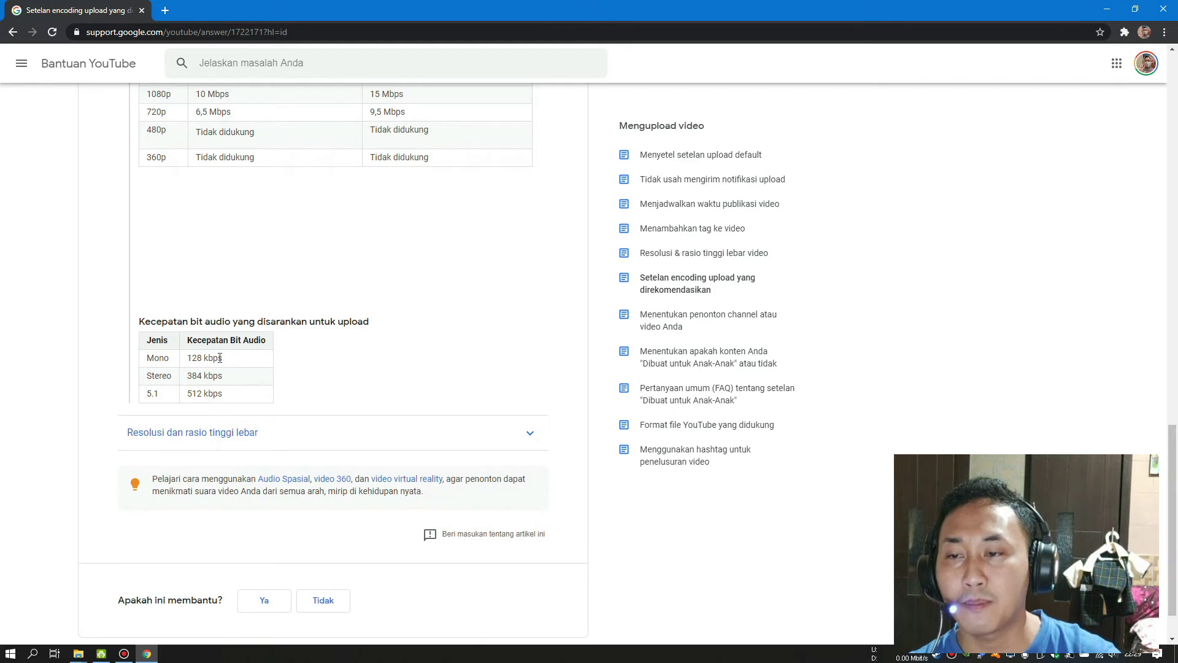
pyautogui.click(124, 654)
pyautogui.click(644, 439)
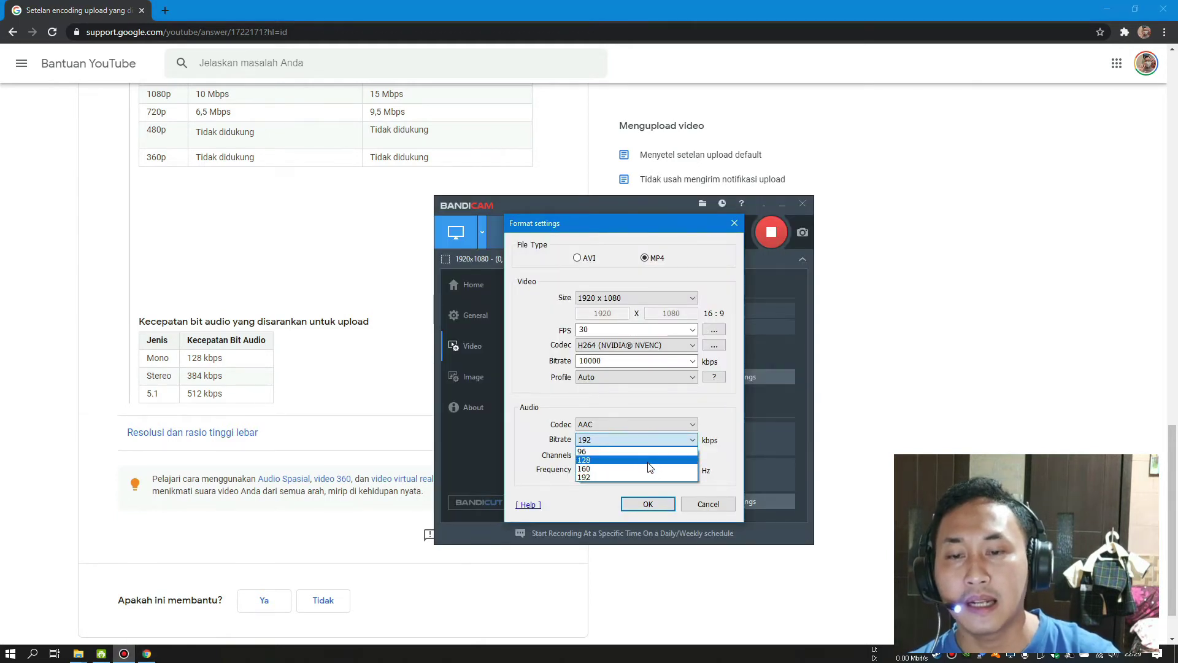
pyautogui.click(722, 429)
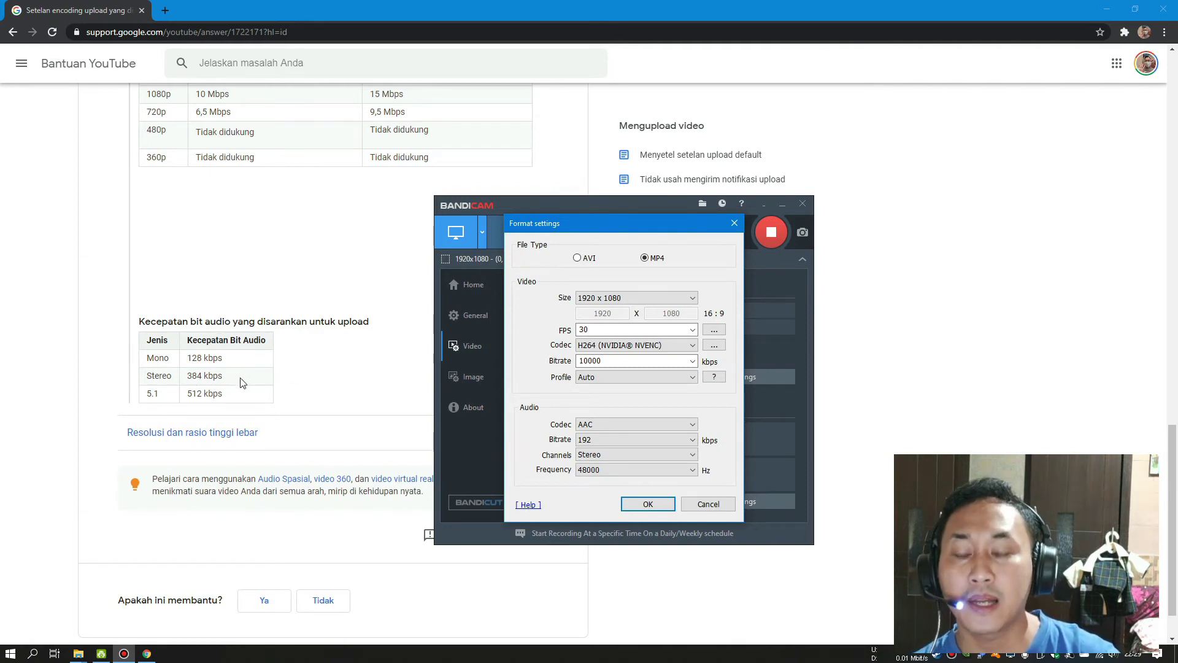
pyautogui.click(620, 441)
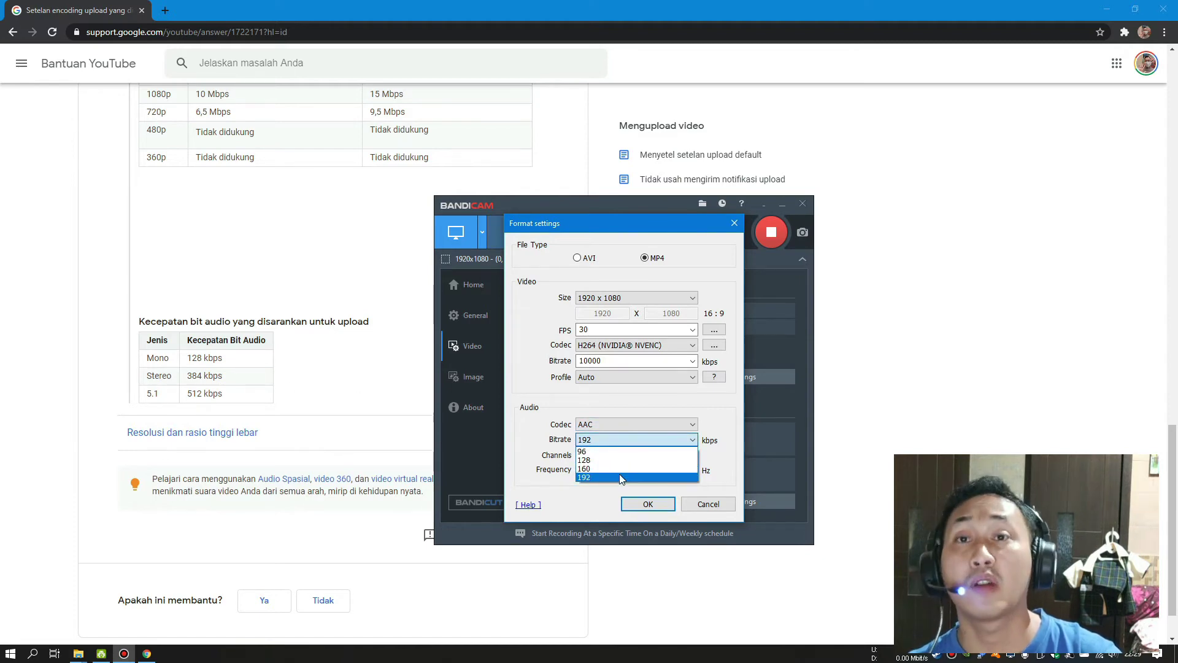
pyautogui.click(525, 433)
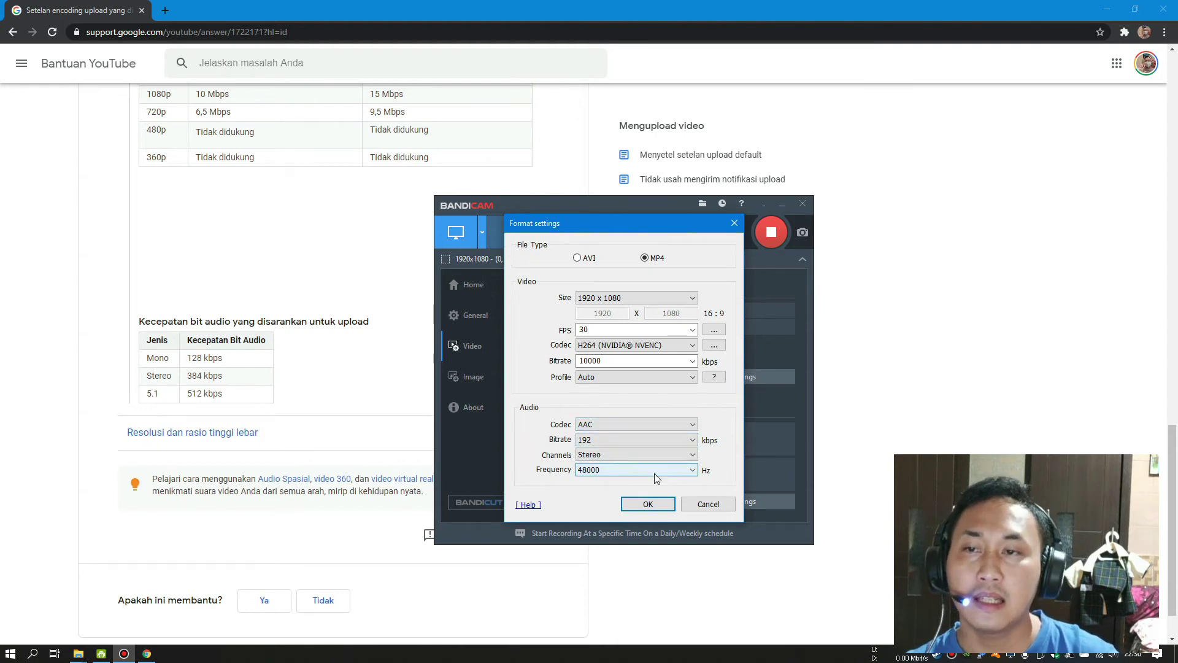
# - Return to the YouTube Help page and examine the recommended audio sample frequency under the AAC-LC audio codec
pyautogui.click(376, 381)
pyautogui.scroll(5, 403, 387)
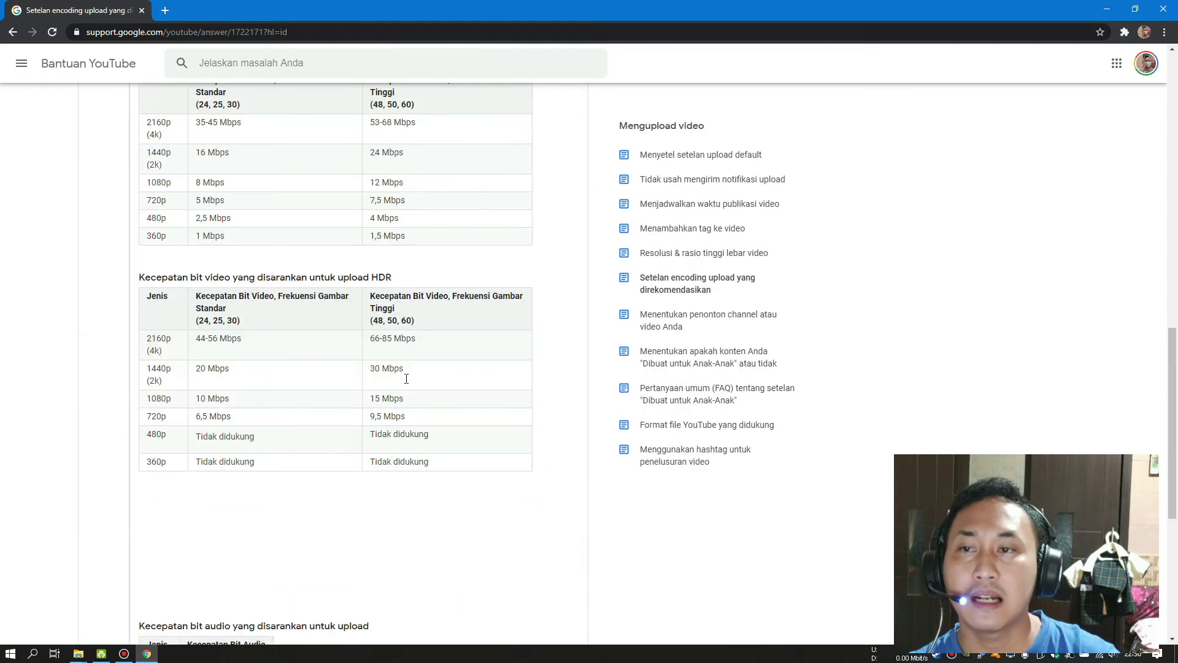
pyautogui.scroll(10, 406, 378)
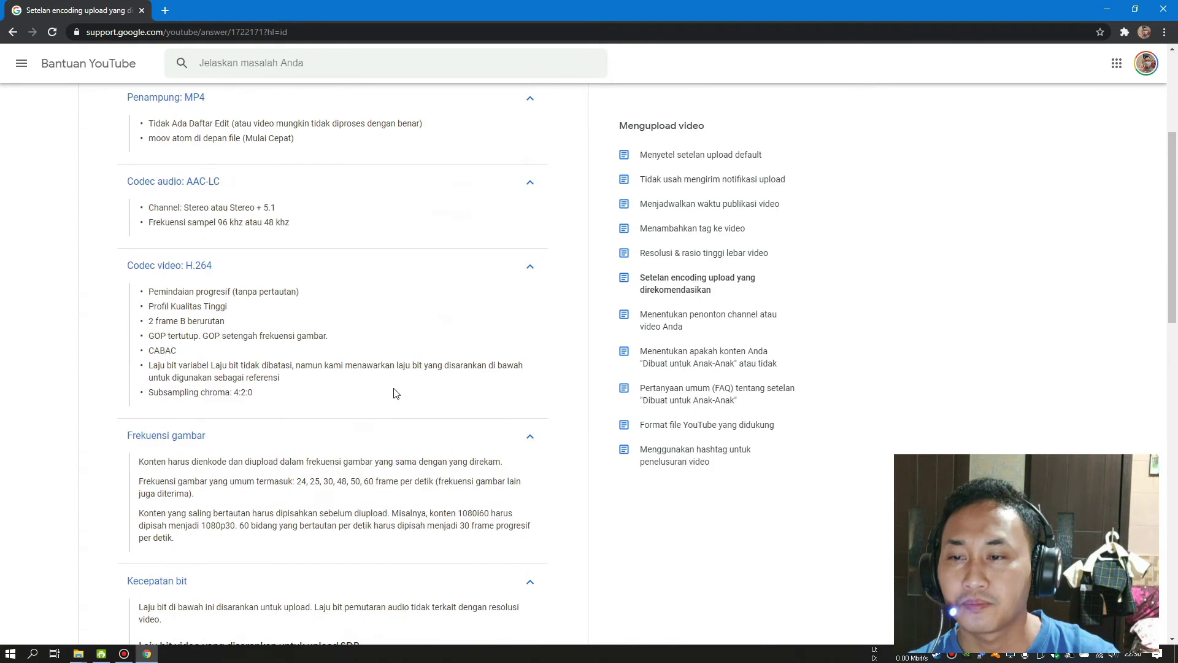
pyautogui.scroll(3, 396, 393)
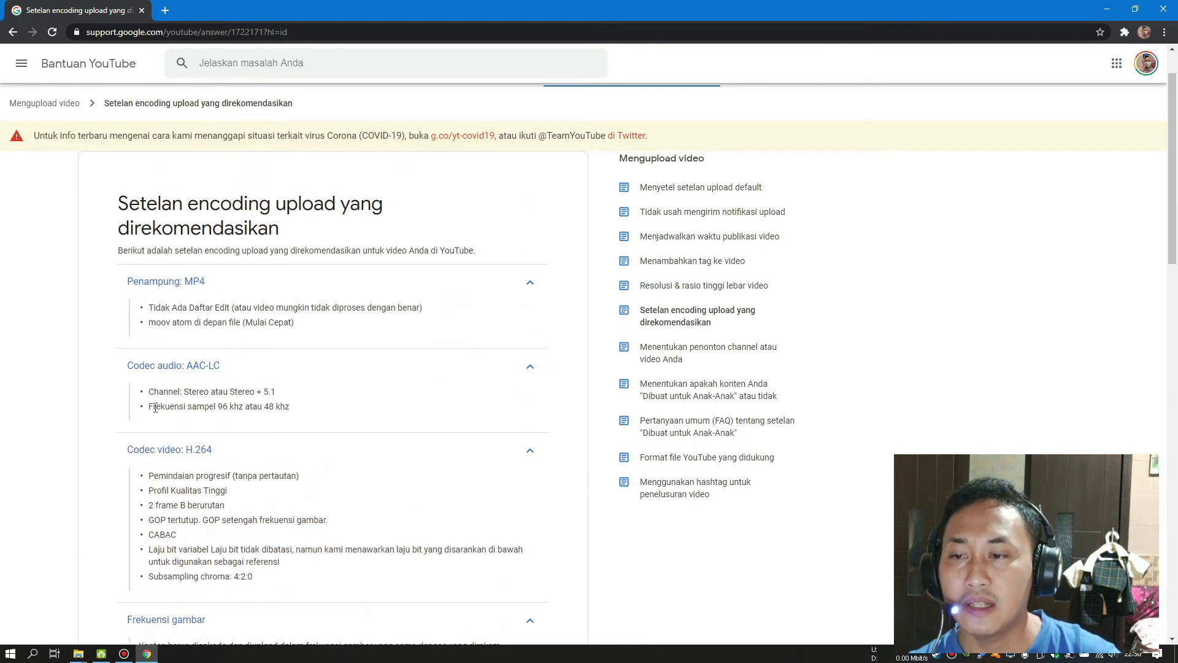
pyautogui.moveTo(148, 406); pyautogui.dragTo(309, 413)
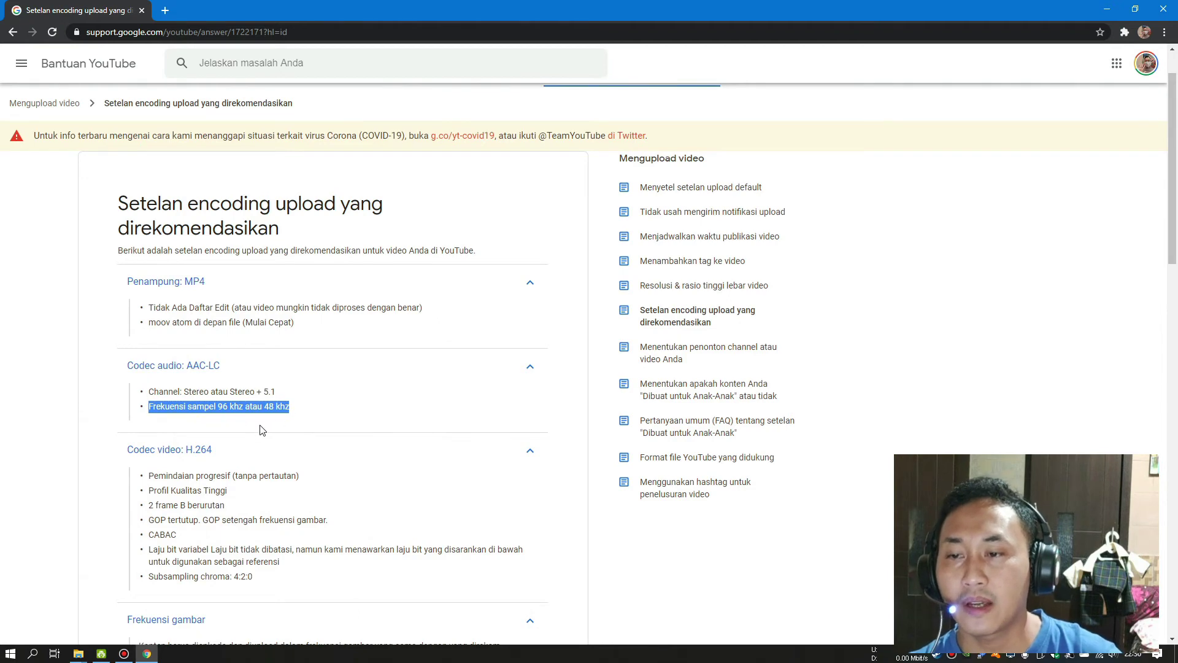
pyautogui.hotkey('ctrl', '+')
pyautogui.hotkey('ctrl', '+')
pyautogui.hotkey('ctrl', '+')
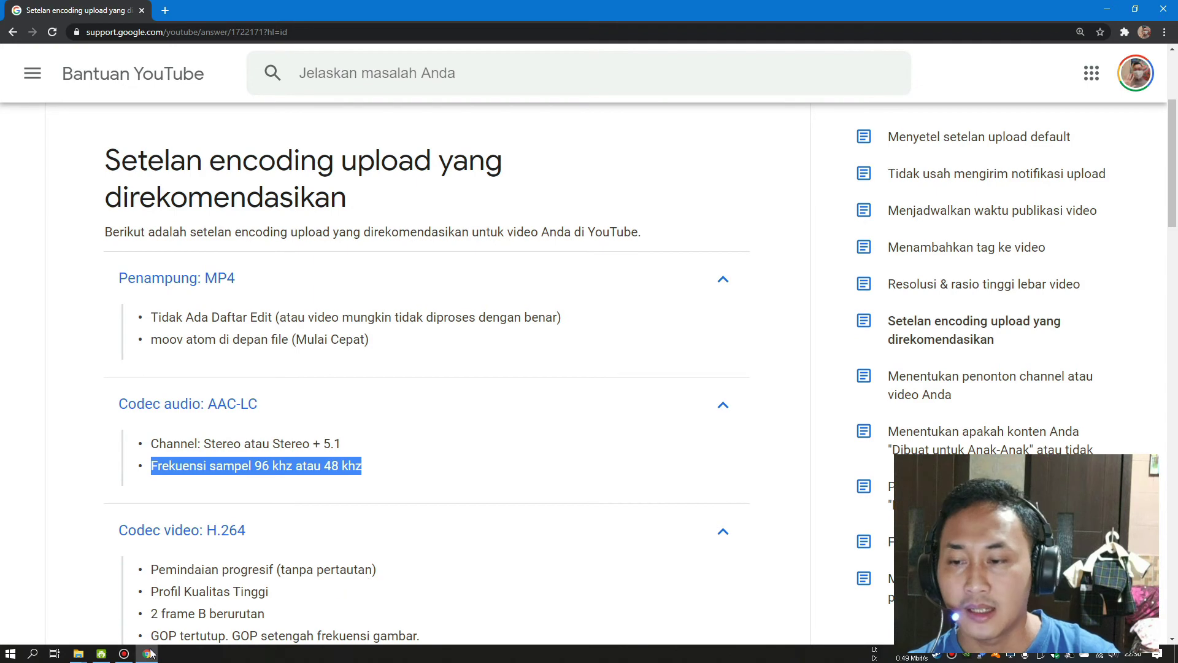
# - Switch to Bandicam, compare its audio frequency options with the YouTube recommendation, and leave the format settings without saving
pyautogui.click(124, 653)
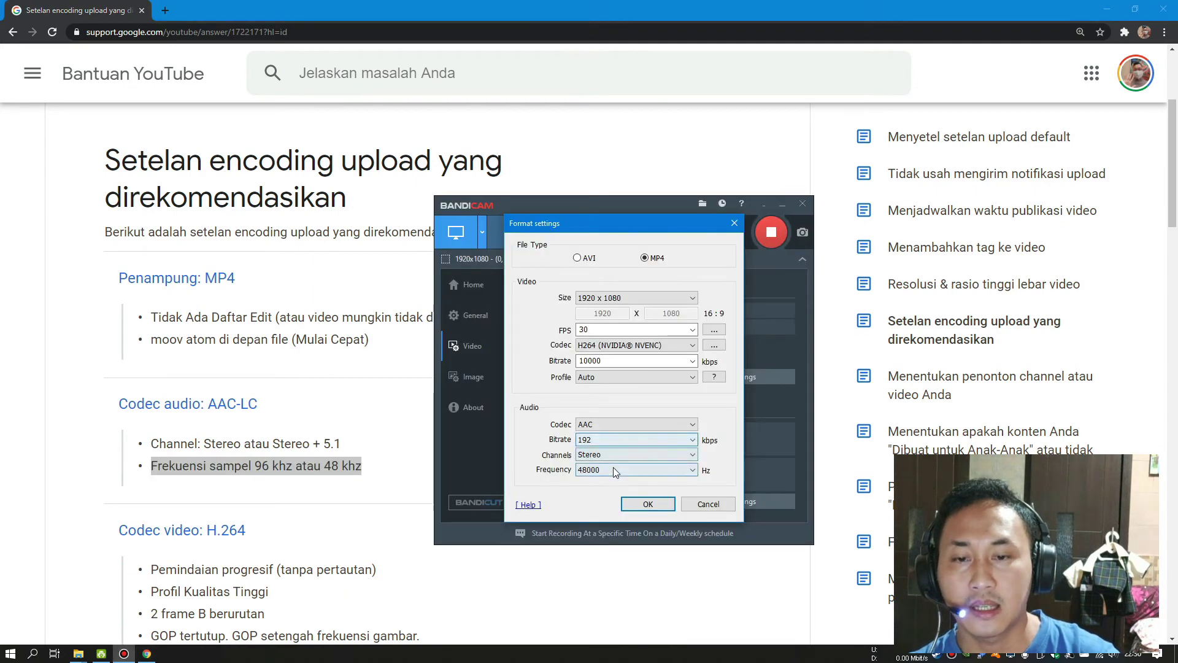
pyautogui.click(614, 470)
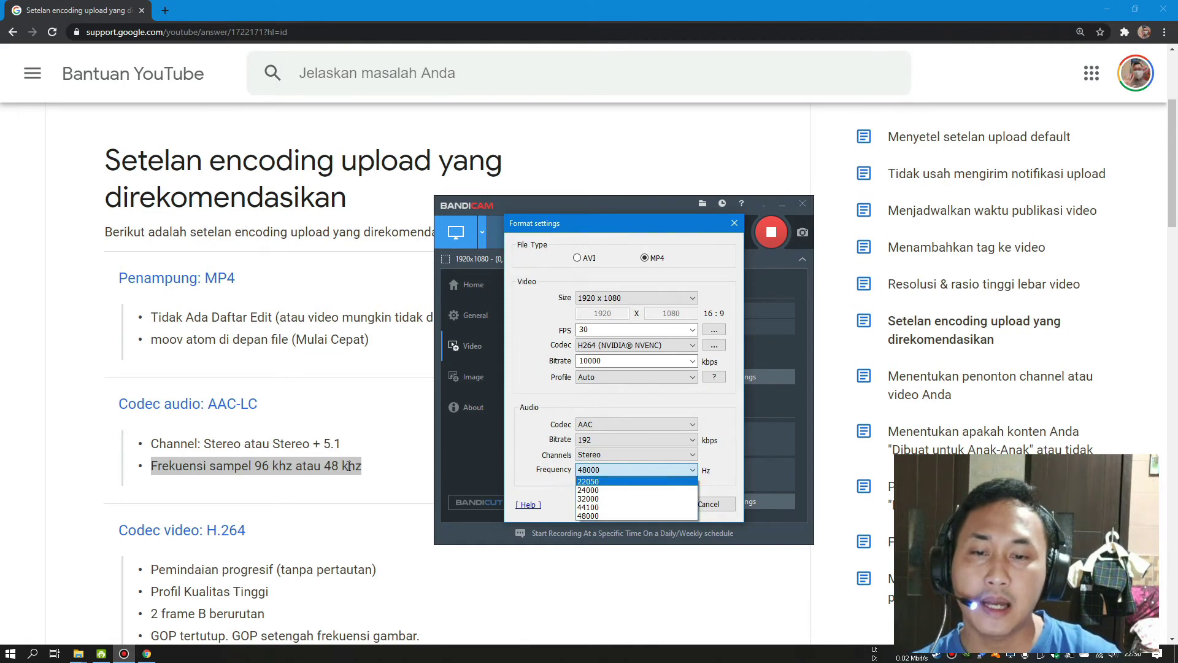
pyautogui.click(541, 362)
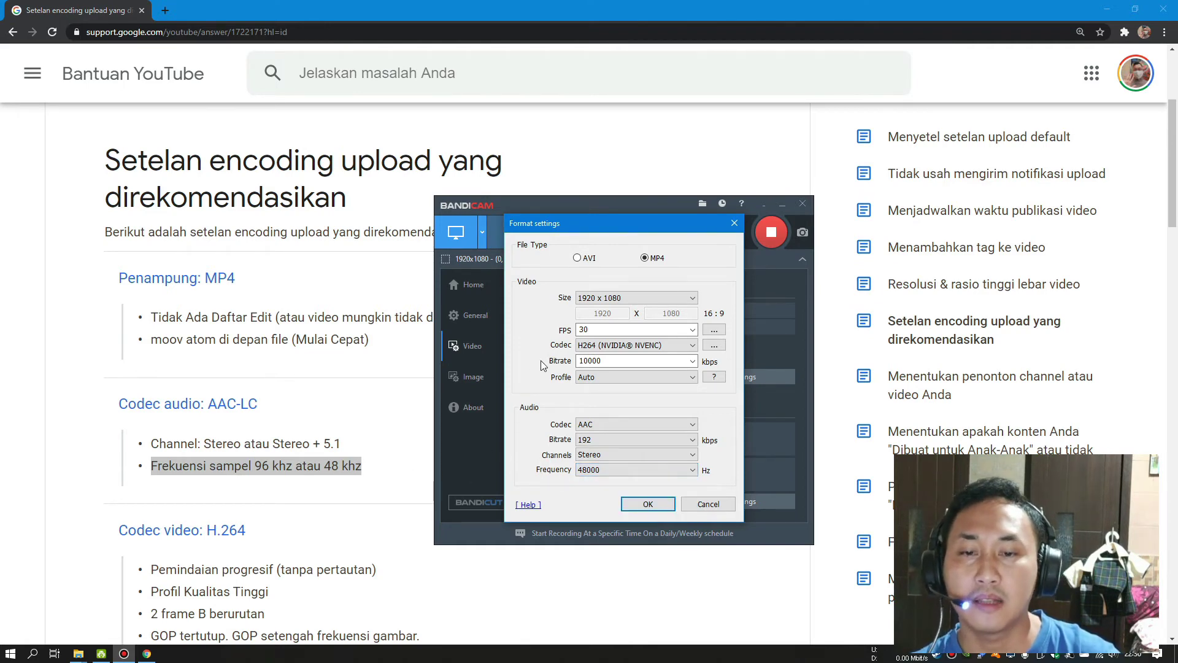
pyautogui.click(707, 504)
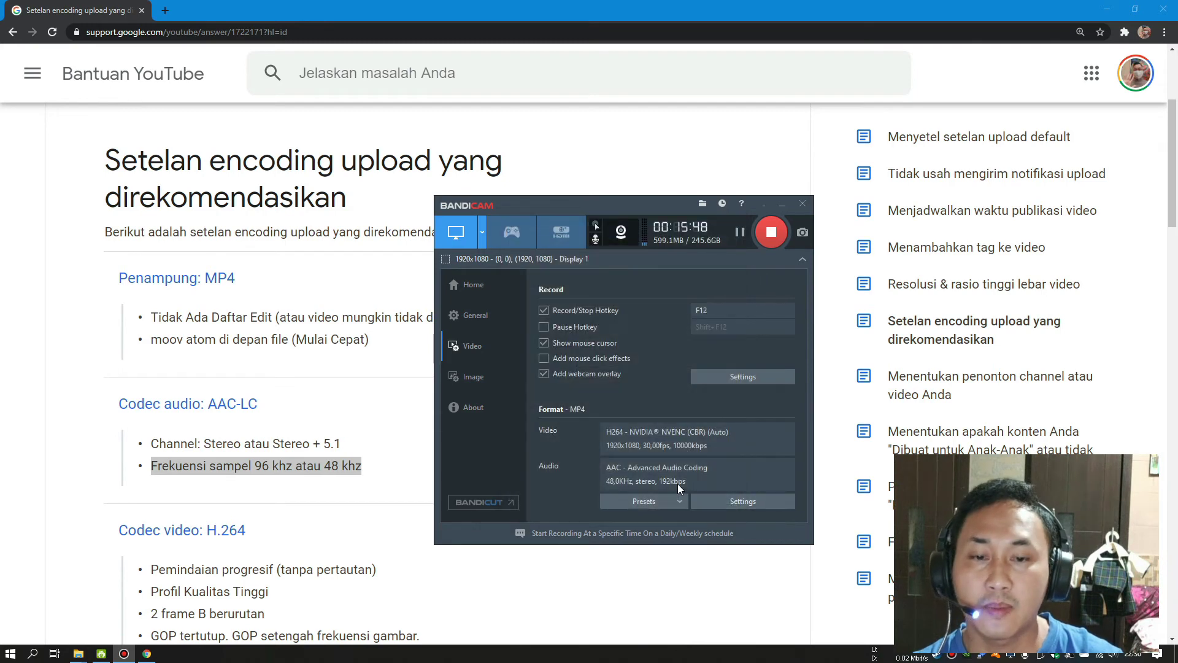
# - Examine the H.264 video codec recommendations on the YouTube Help page and compare them with Bandicam's format settings
pyautogui.click(351, 219)
pyautogui.scroll(-4, 405, 276)
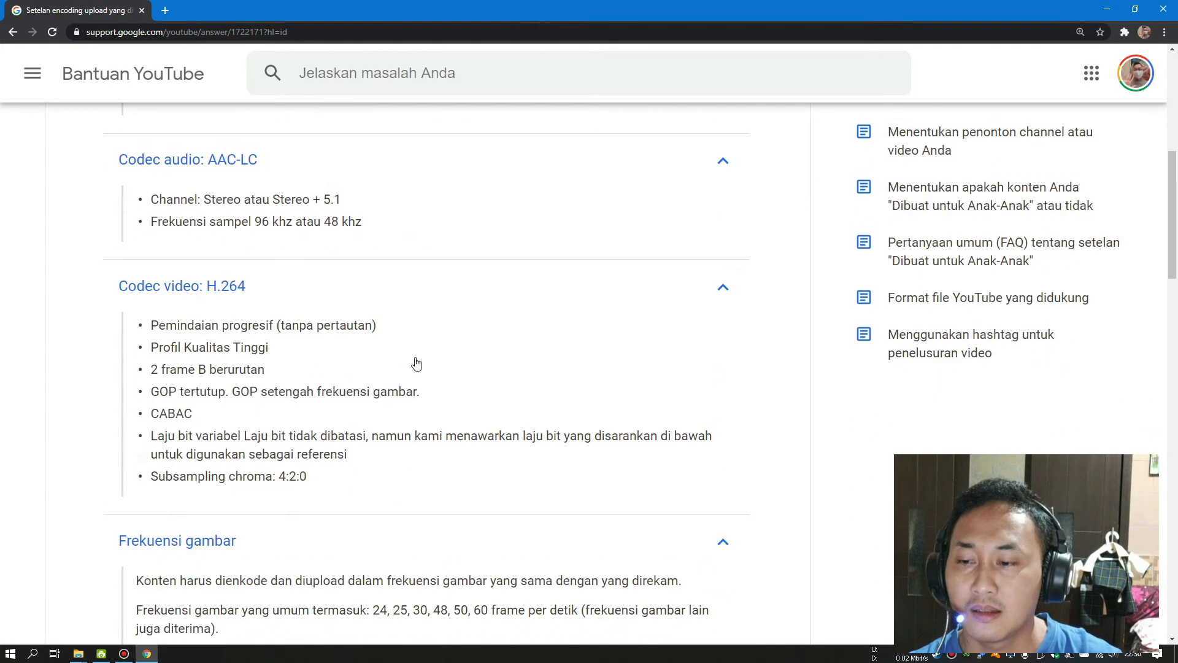
pyautogui.click(125, 654)
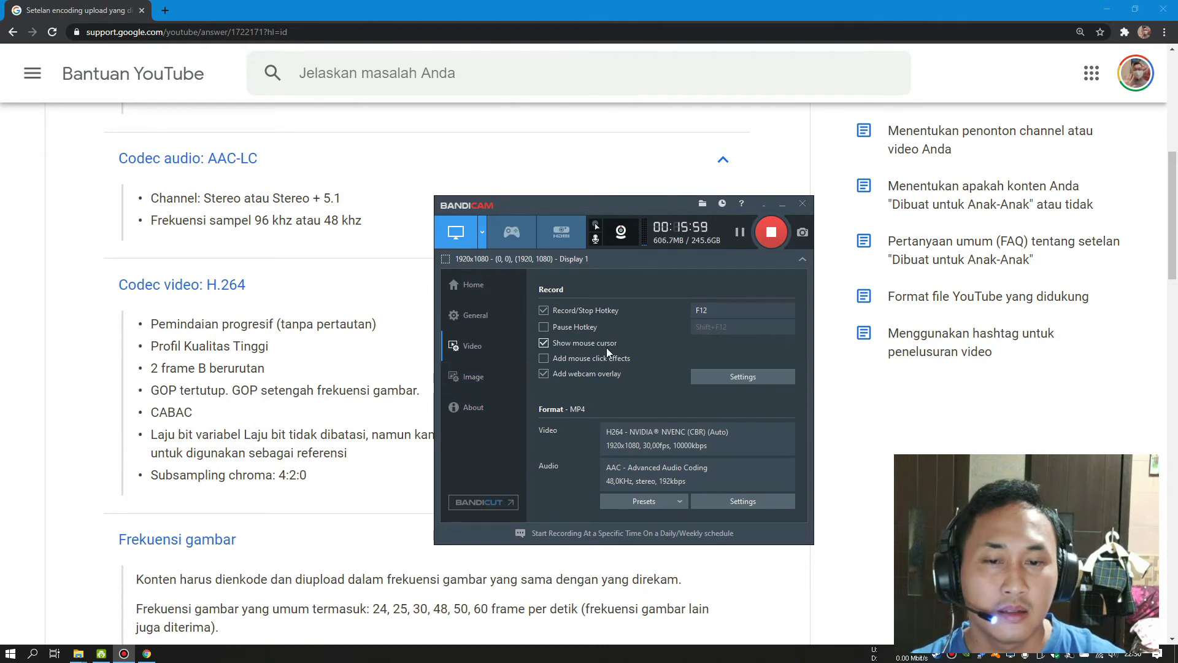
pyautogui.click(730, 502)
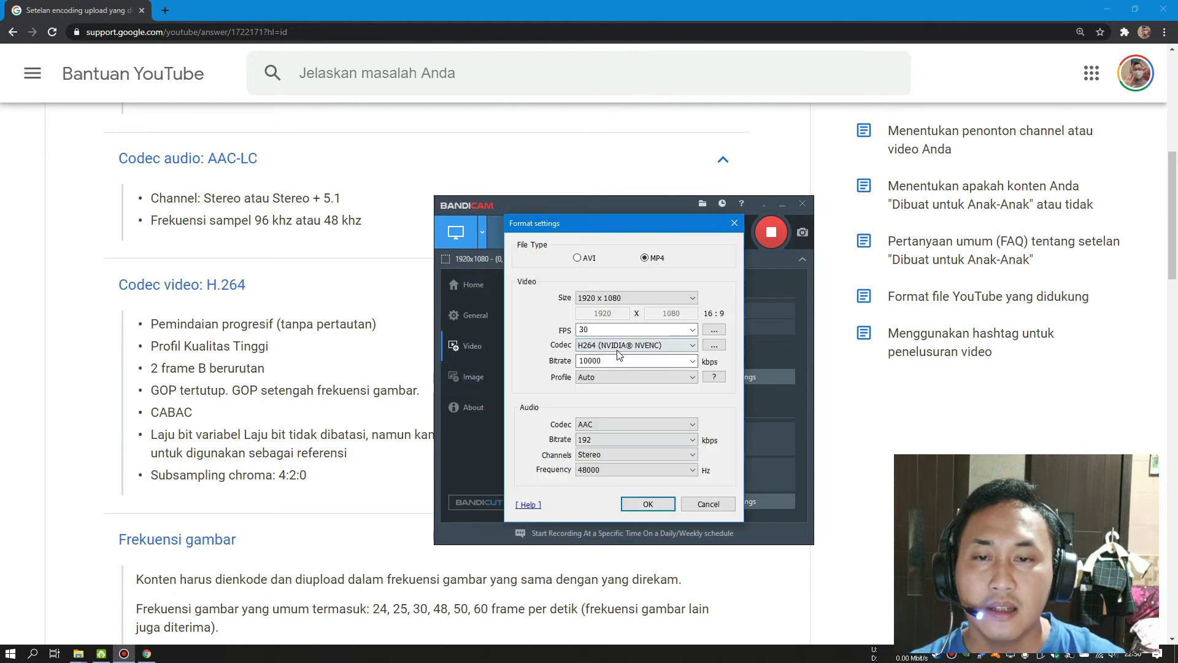
pyautogui.click(713, 506)
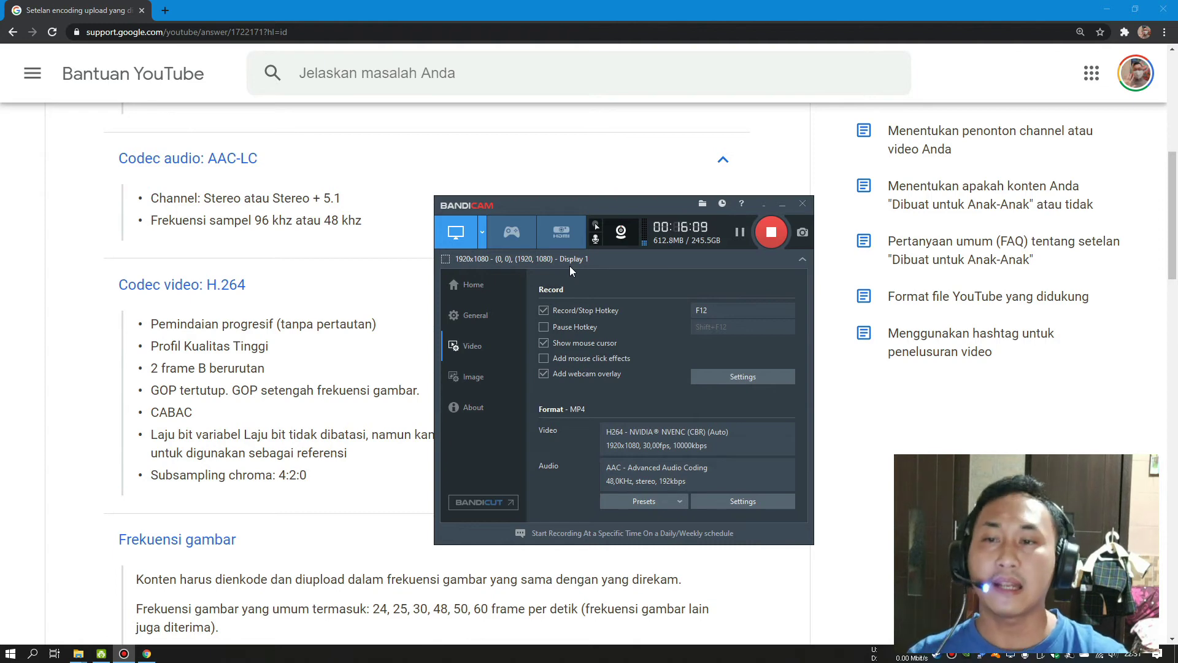
# - Reset the YouTube Help page zoom to 100%, close the page, and hide the Bandicam window to clear the desktop
pyautogui.click(53, 314)
pyautogui.hotkey('ctrl', '-')
pyautogui.hotkey('ctrl', '-')
pyautogui.hotkey('ctrl', '-')
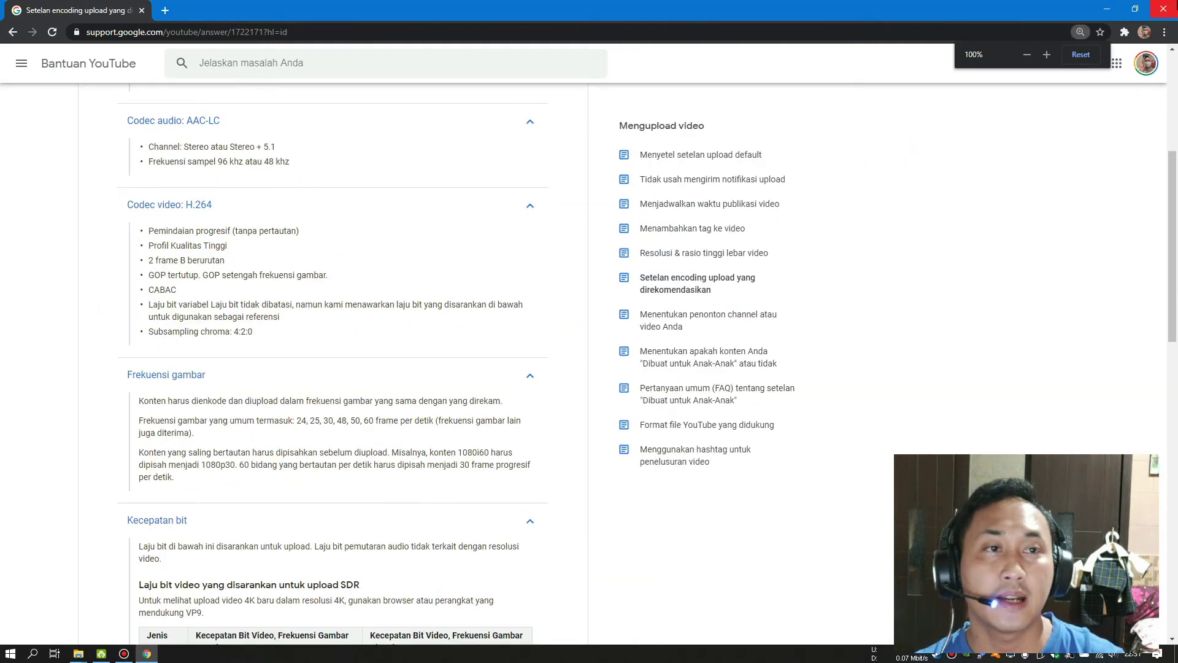
pyautogui.hotkey('ctrl', 'w')
pyautogui.rightClick(270, 155)
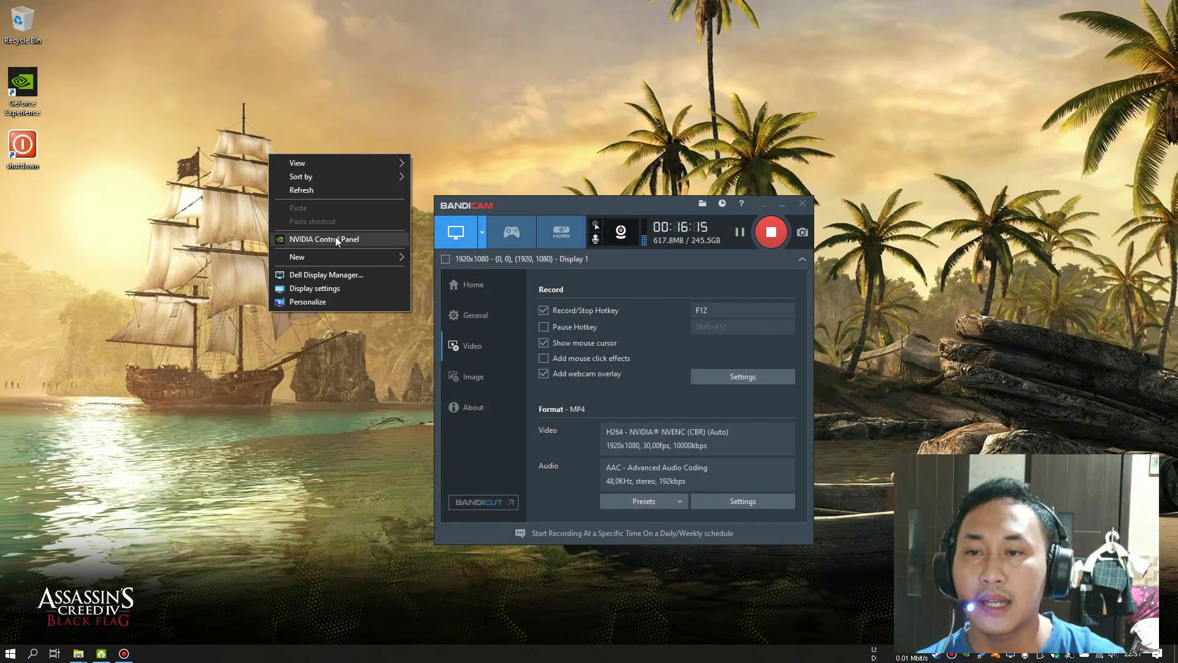
pyautogui.click(157, 127)
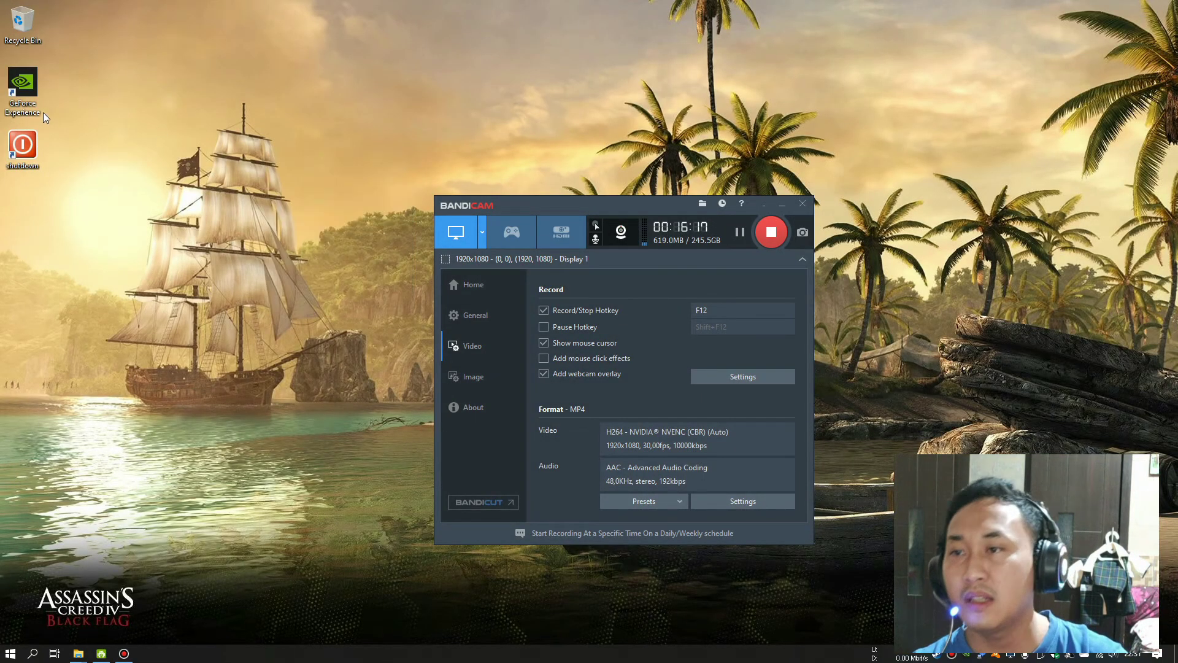
pyautogui.click(760, 204)
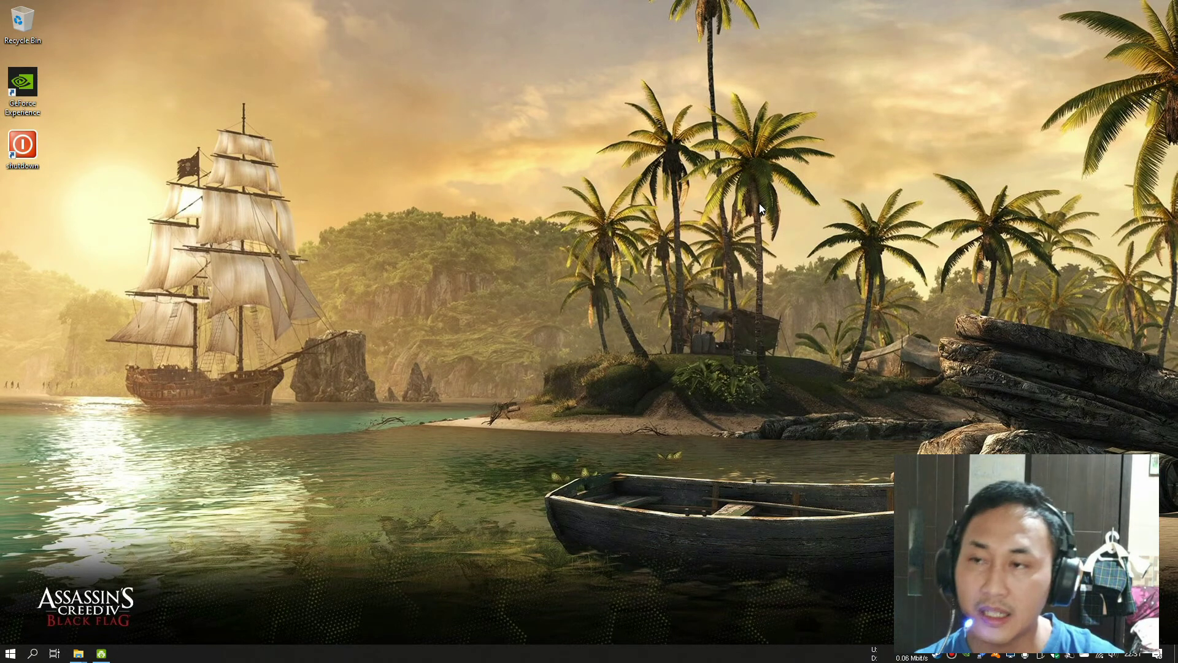
# - Refresh the desktop, switch to GeForce Experience and open the details of Sid Meier's Civilization VI
pyautogui.rightClick(321, 175)
pyautogui.click(363, 212)
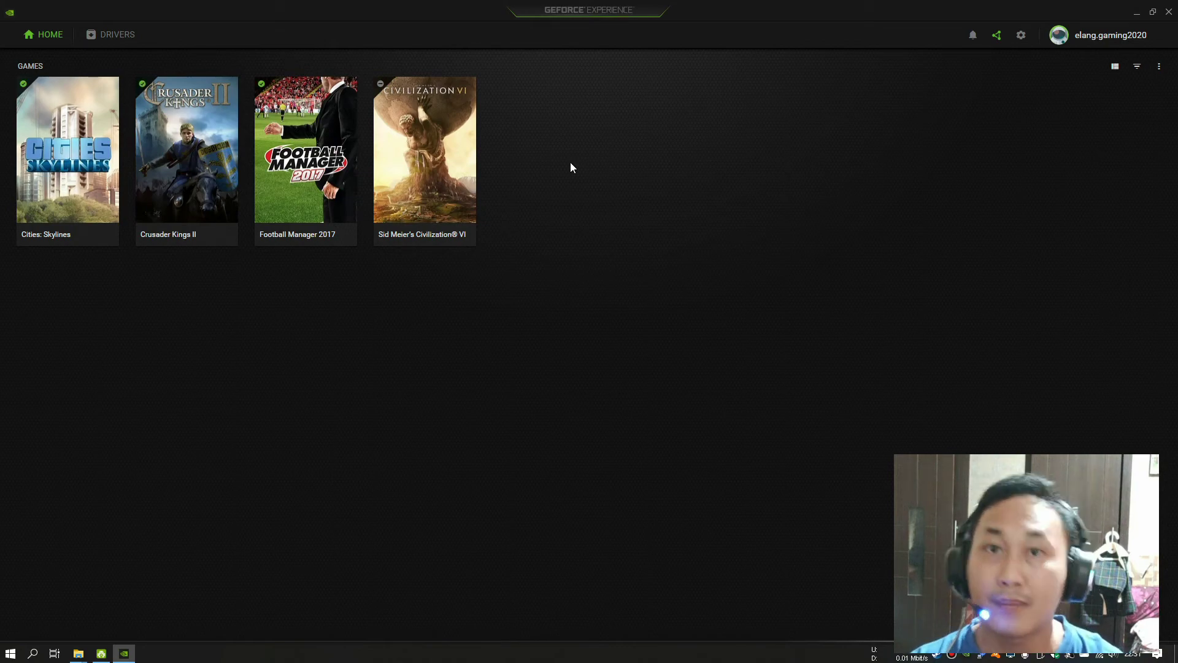
pyautogui.moveTo(302, 231)
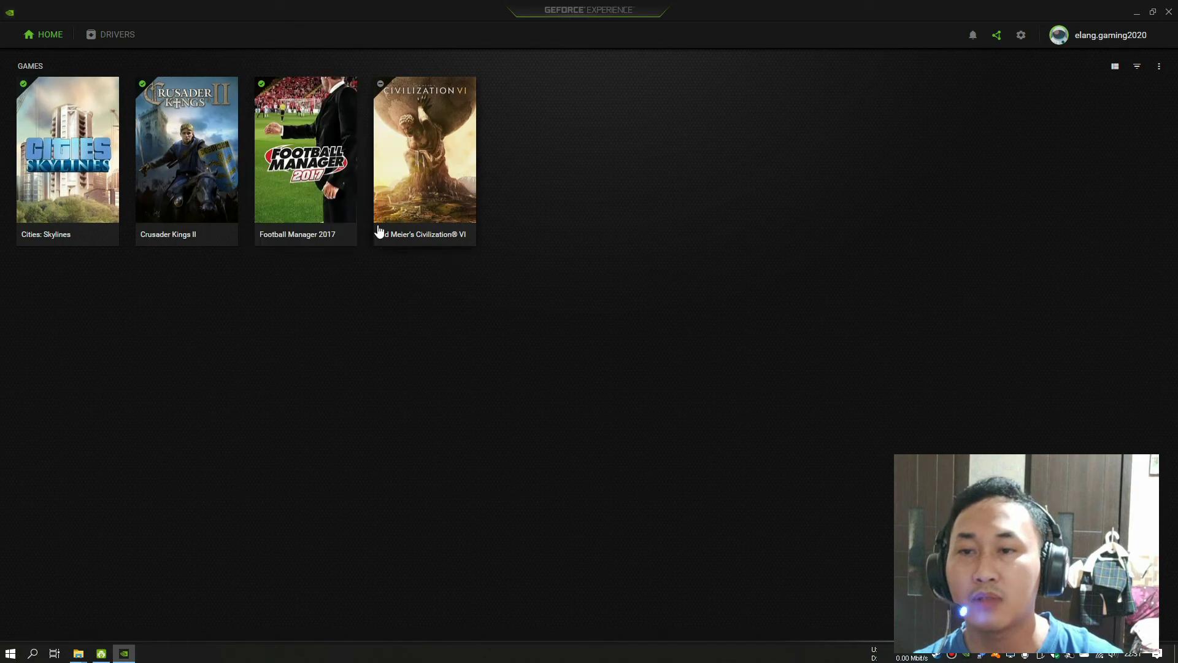
pyautogui.moveTo(399, 191)
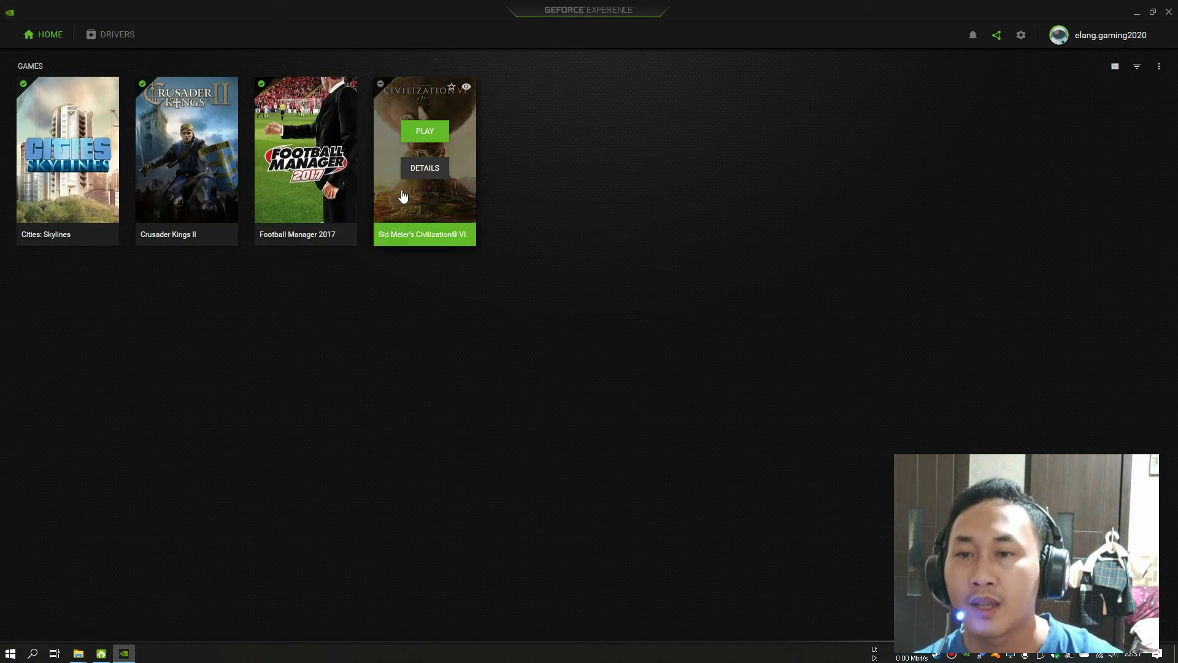
pyautogui.click(425, 169)
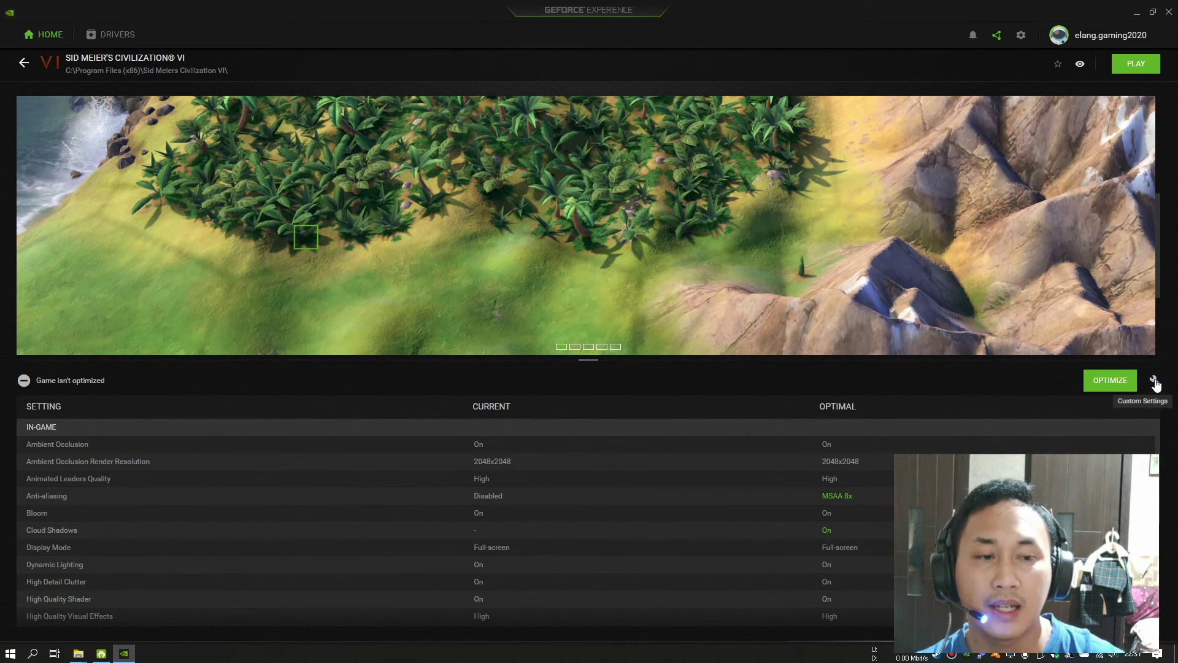
# - Open the game's custom settings and review the available resolutions, keeping 1920x1080 (recommended)
pyautogui.click(1154, 381)
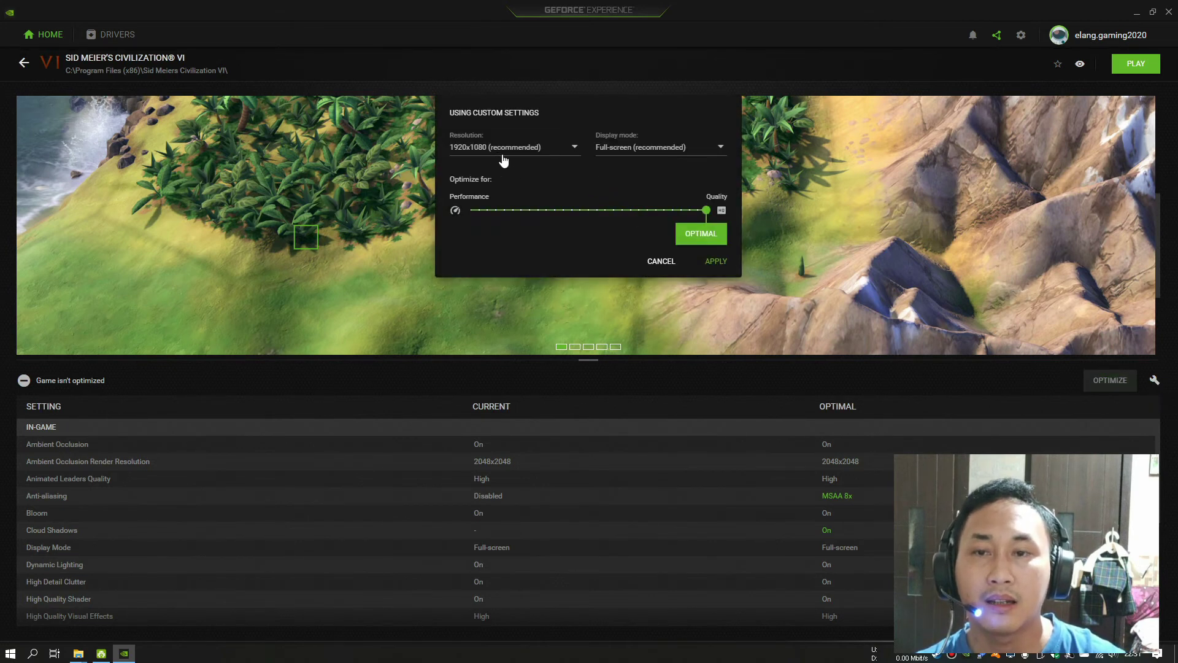
pyautogui.click(572, 147)
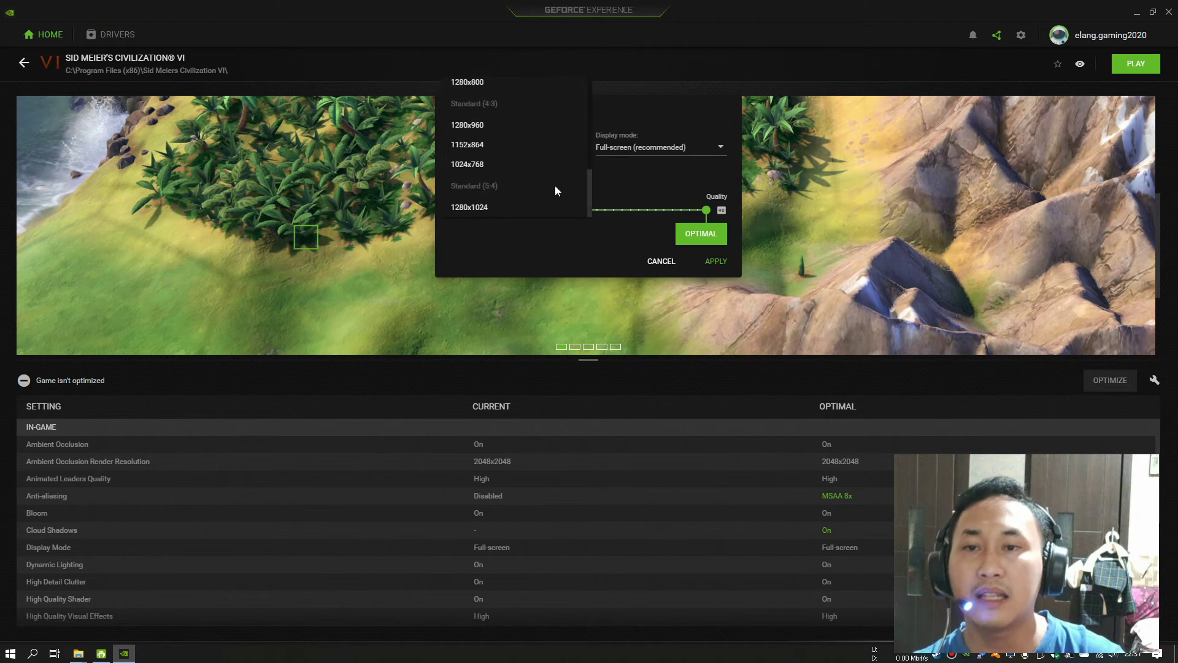
pyautogui.scroll(1, 555, 179)
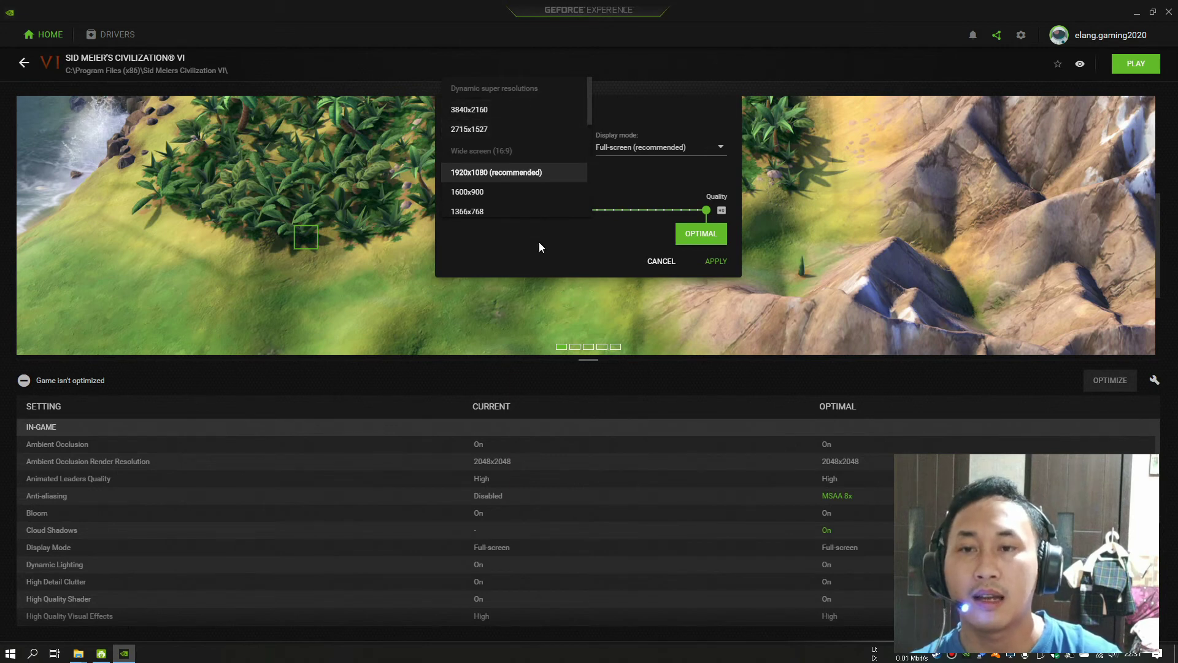
pyautogui.click(518, 178)
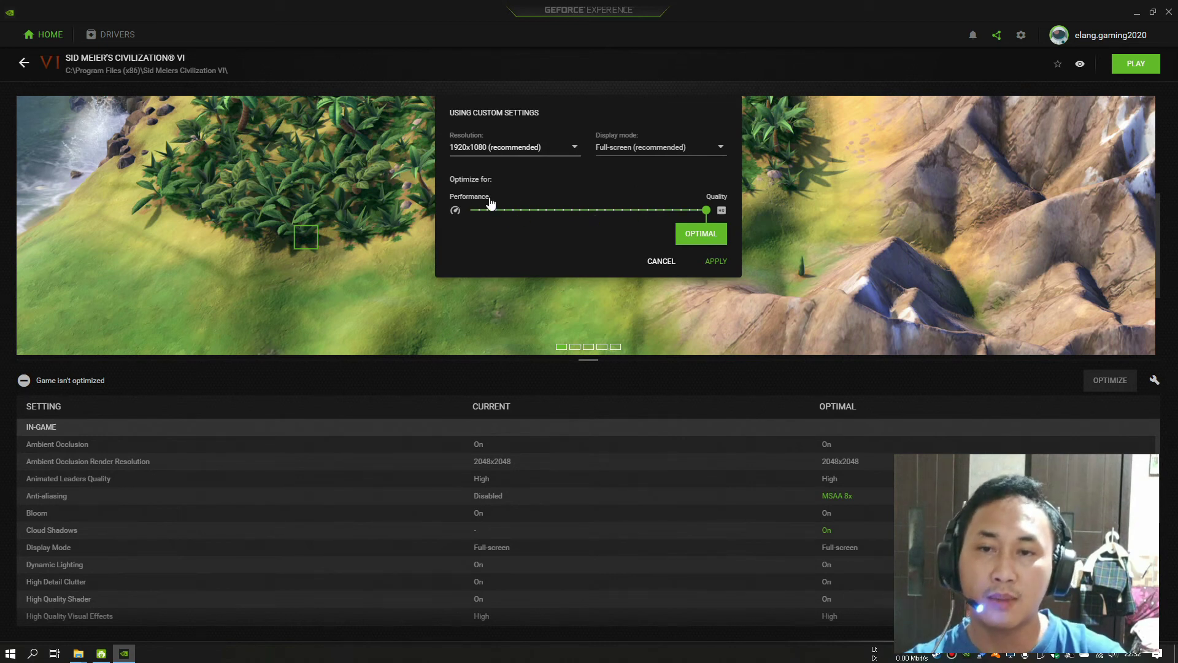
# - Try optimizing the game for maximum Performance and for maximum Quality to compare the resulting settings, and cancel the custom settings
pyautogui.moveTo(707, 211); pyautogui.dragTo(473, 216)
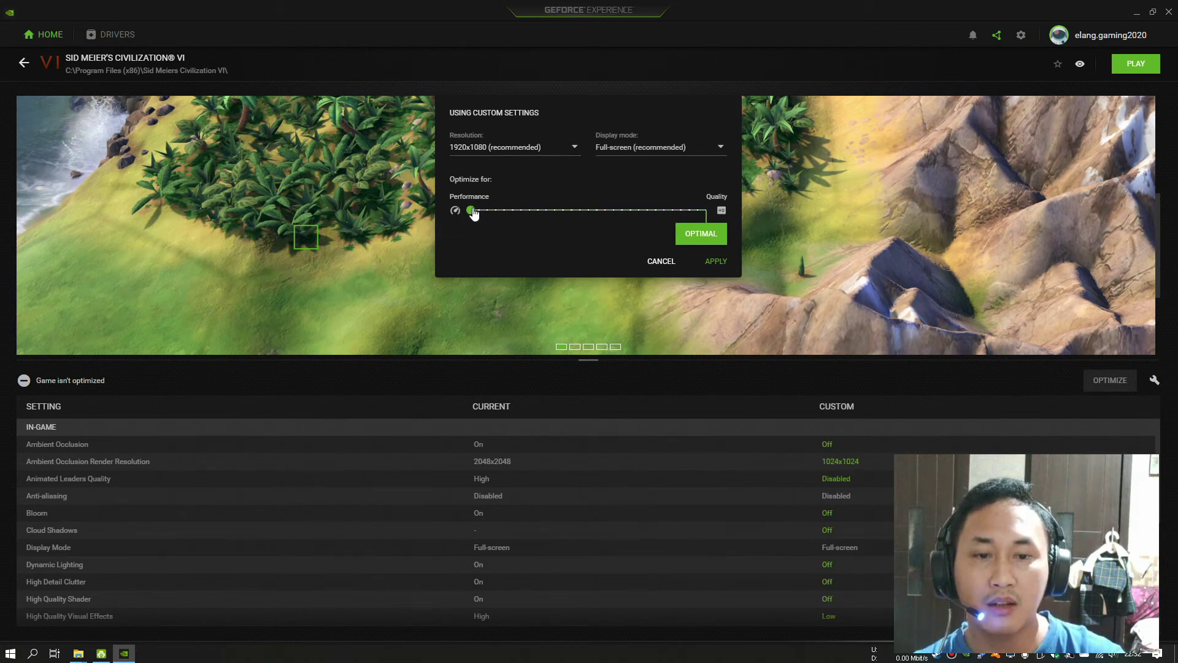
pyautogui.moveTo(473, 212); pyautogui.dragTo(720, 215)
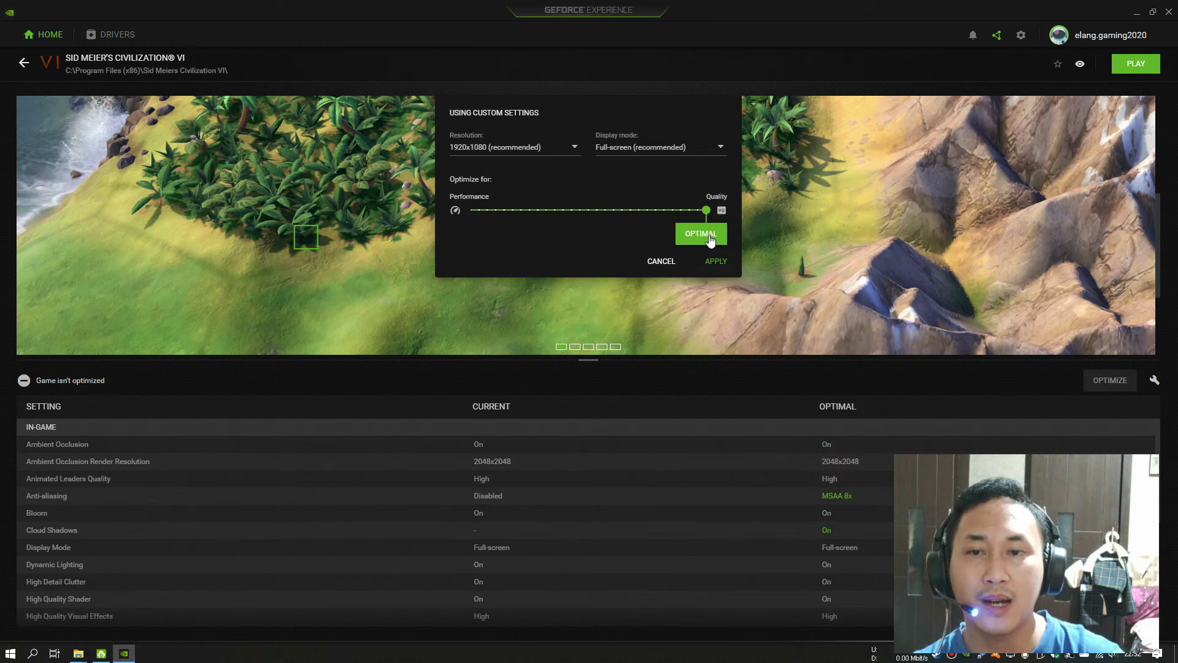
pyautogui.moveTo(706, 211); pyautogui.dragTo(470, 219)
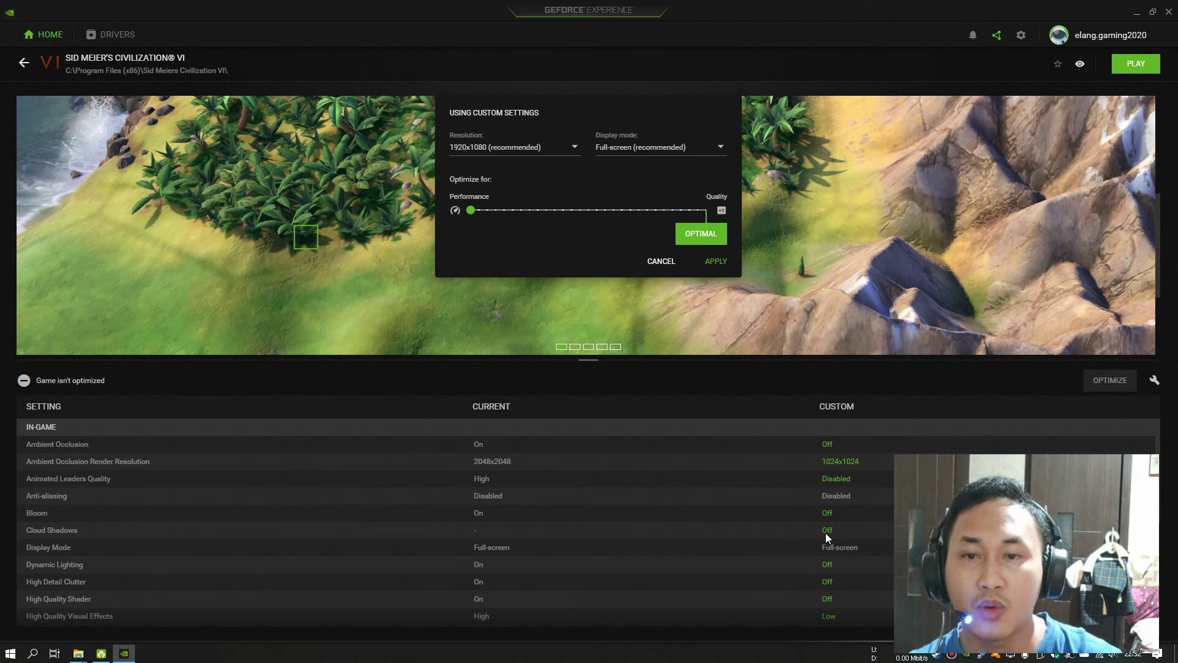
pyautogui.moveTo(471, 212); pyautogui.dragTo(707, 211)
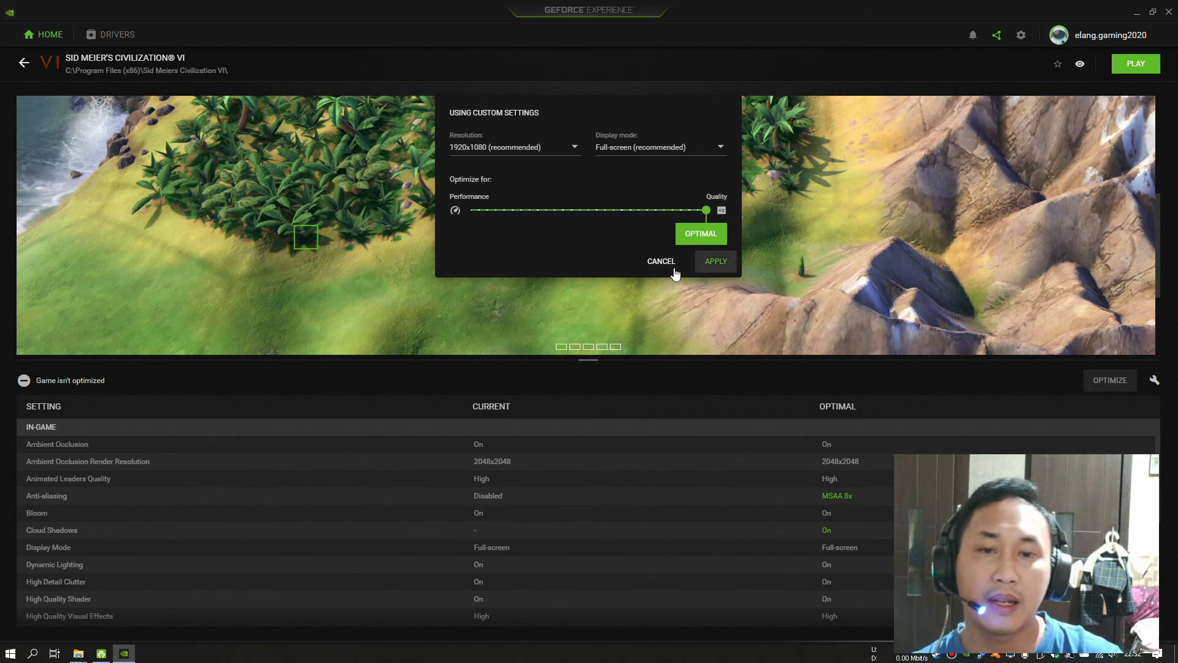
pyautogui.click(646, 264)
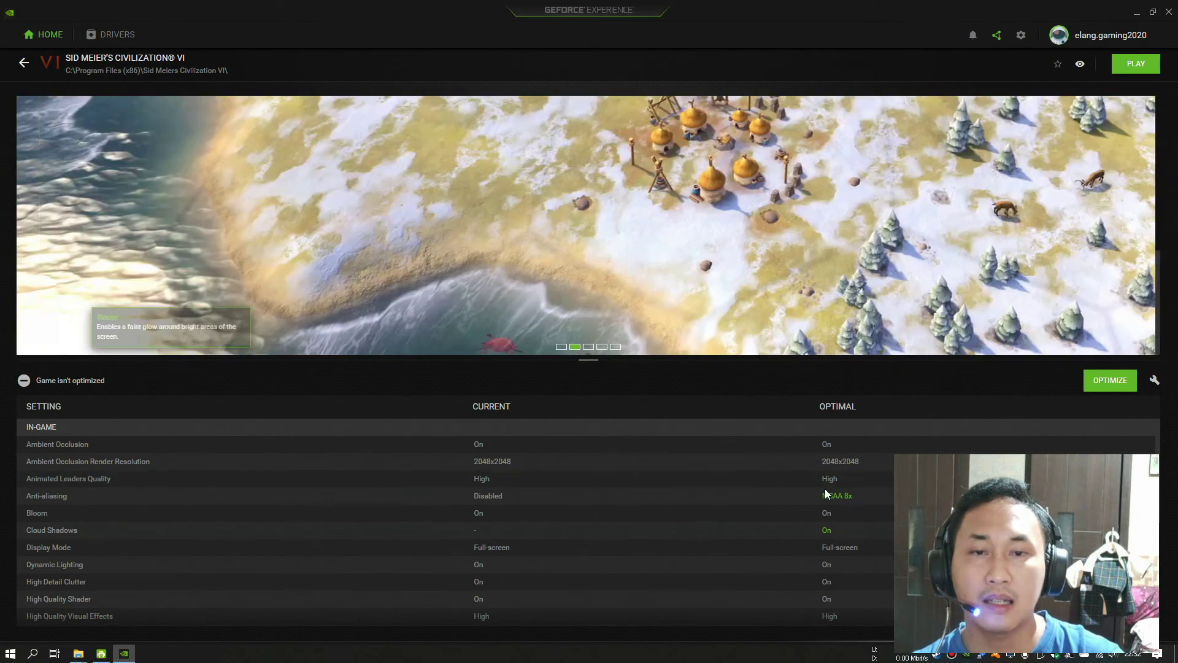
# - Close GeForce Experience and bring up the Bandicam and DroidCam Client windows
pyautogui.moveTo(819, 494)
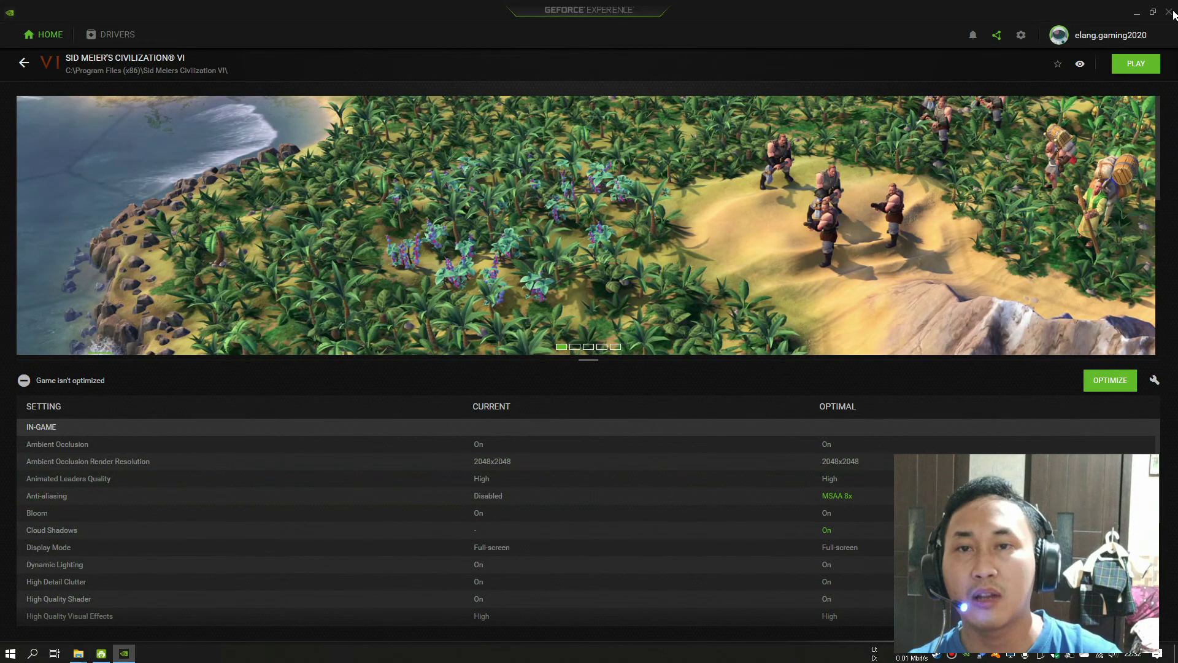
pyautogui.click(1169, 12)
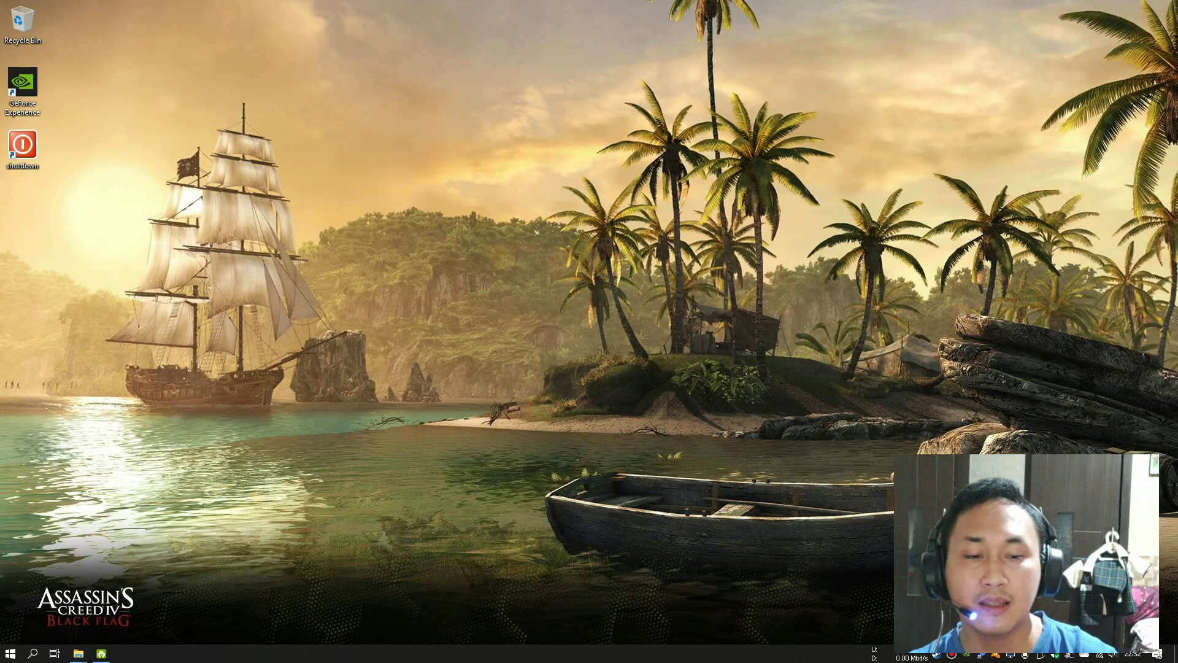
pyautogui.click(951, 657)
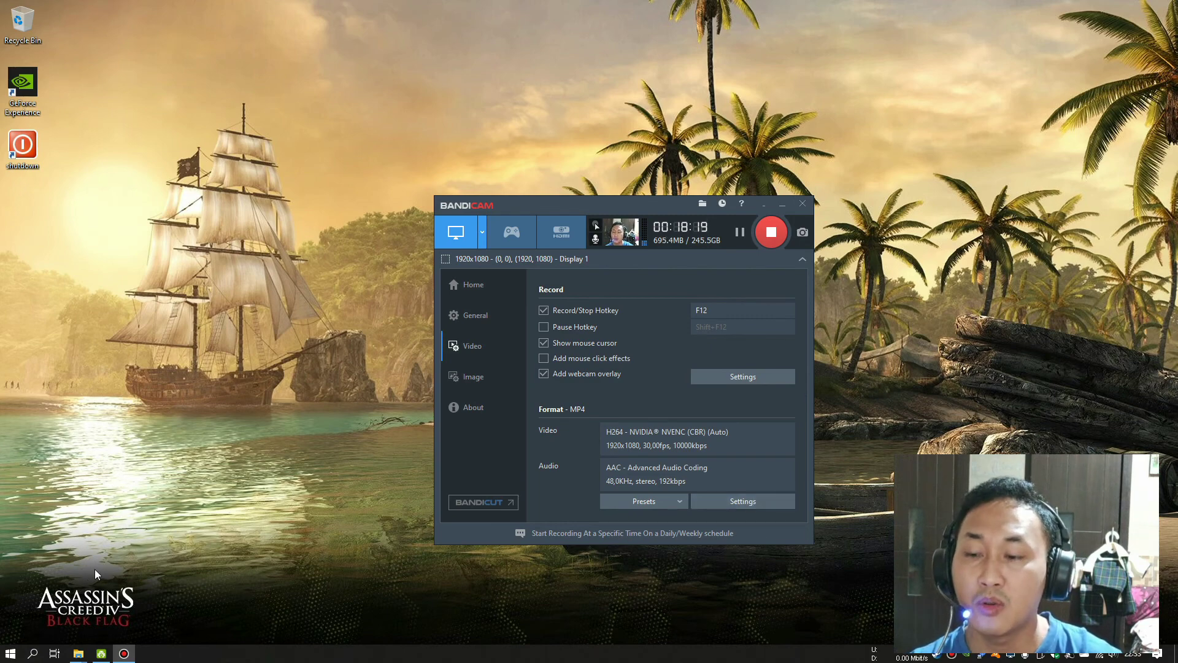
pyautogui.moveTo(100, 656)
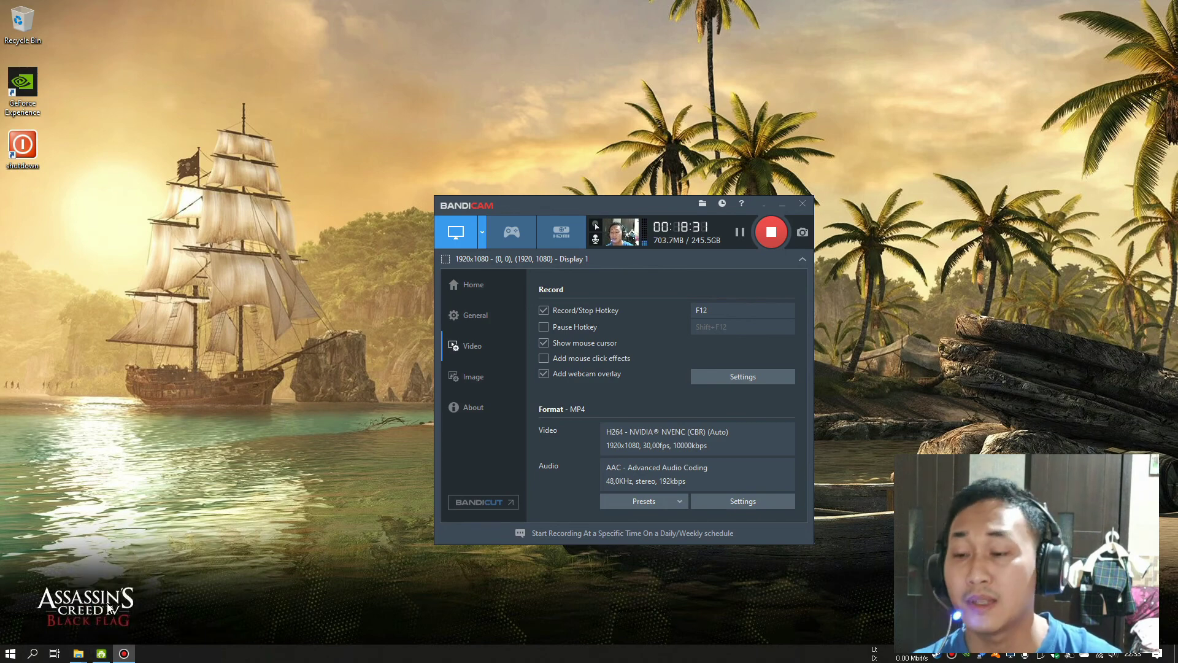
pyautogui.click(101, 654)
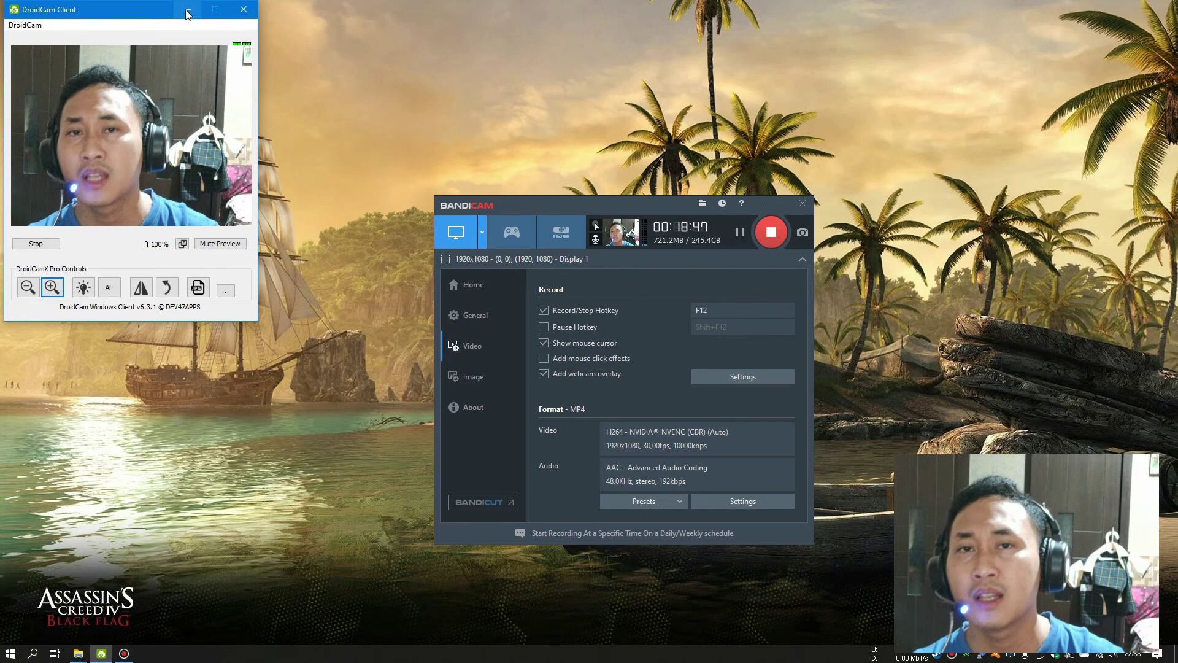
# - Look over the DroidCam Client's menu commands and minimize its window
pyautogui.click(25, 25)
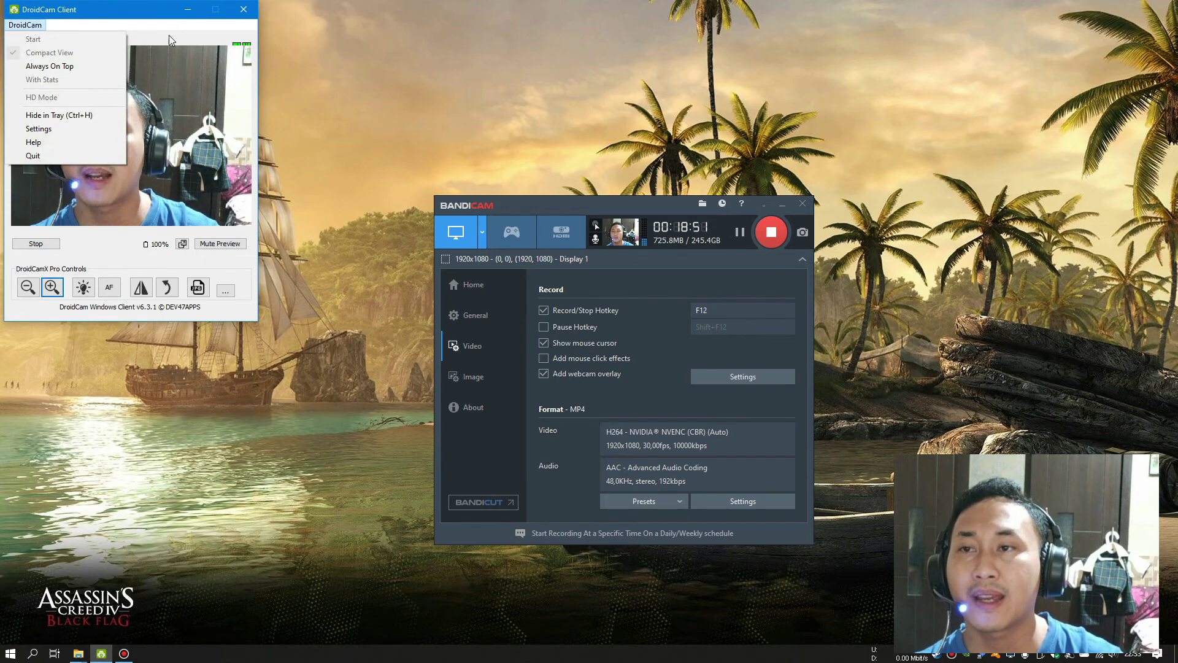
pyautogui.click(170, 19)
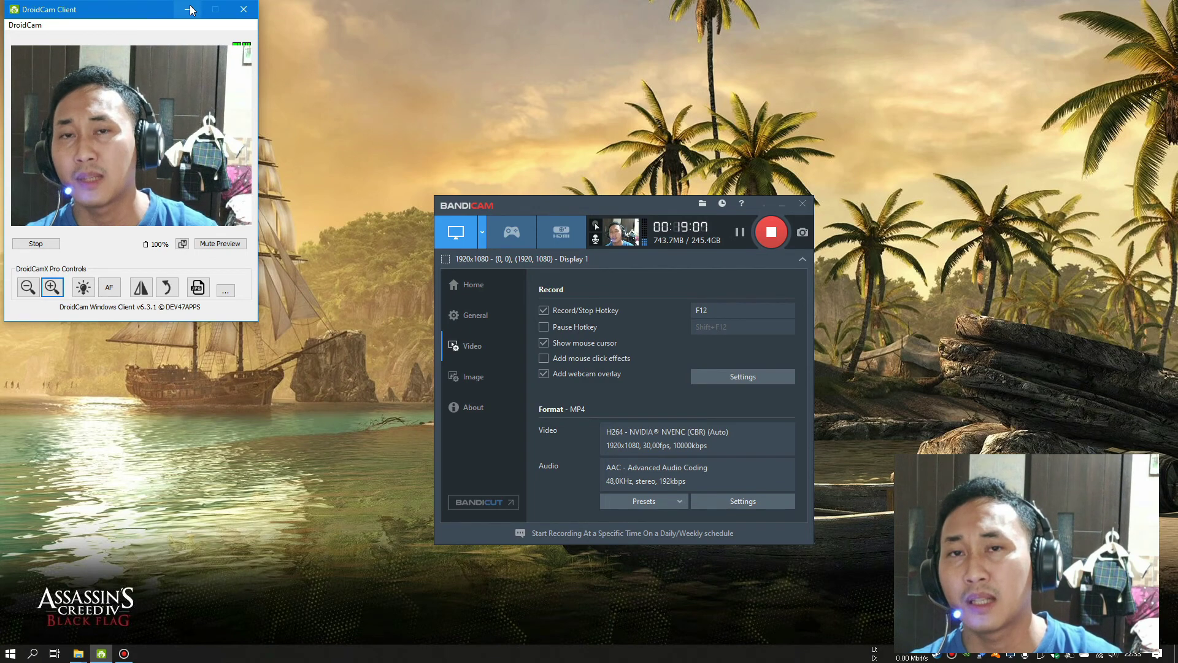
pyautogui.click(190, 10)
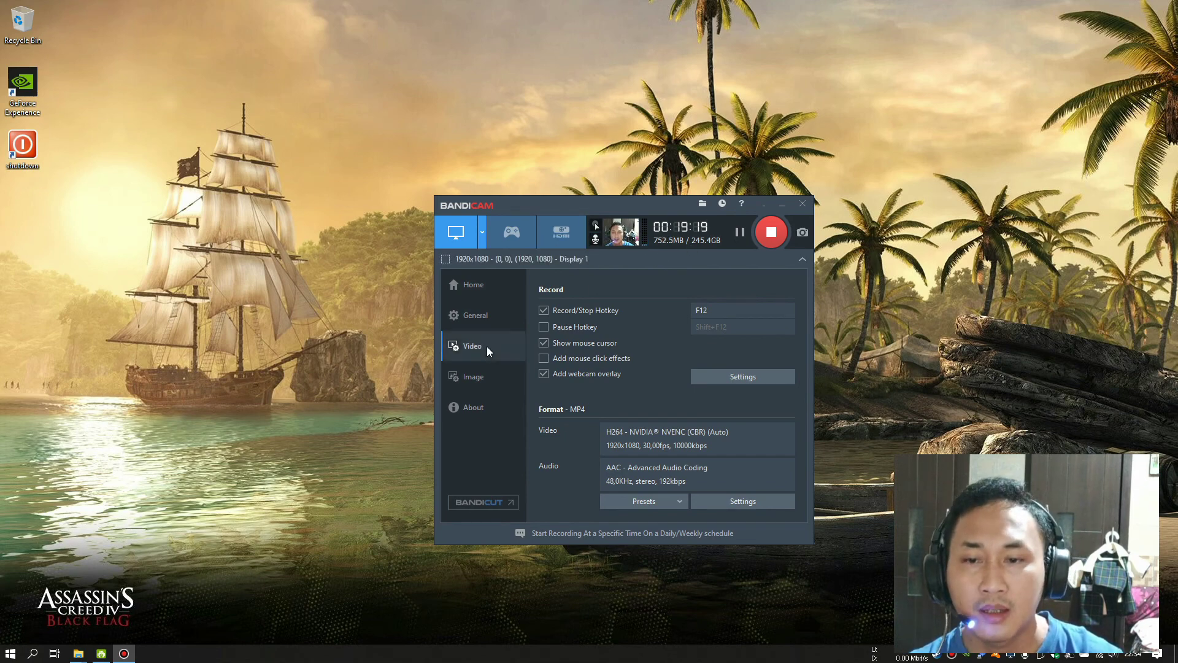
# - Open Bandicam's recording settings and review the sound devices and webcam overlay options, including the advanced webcam settings
pyautogui.click(749, 377)
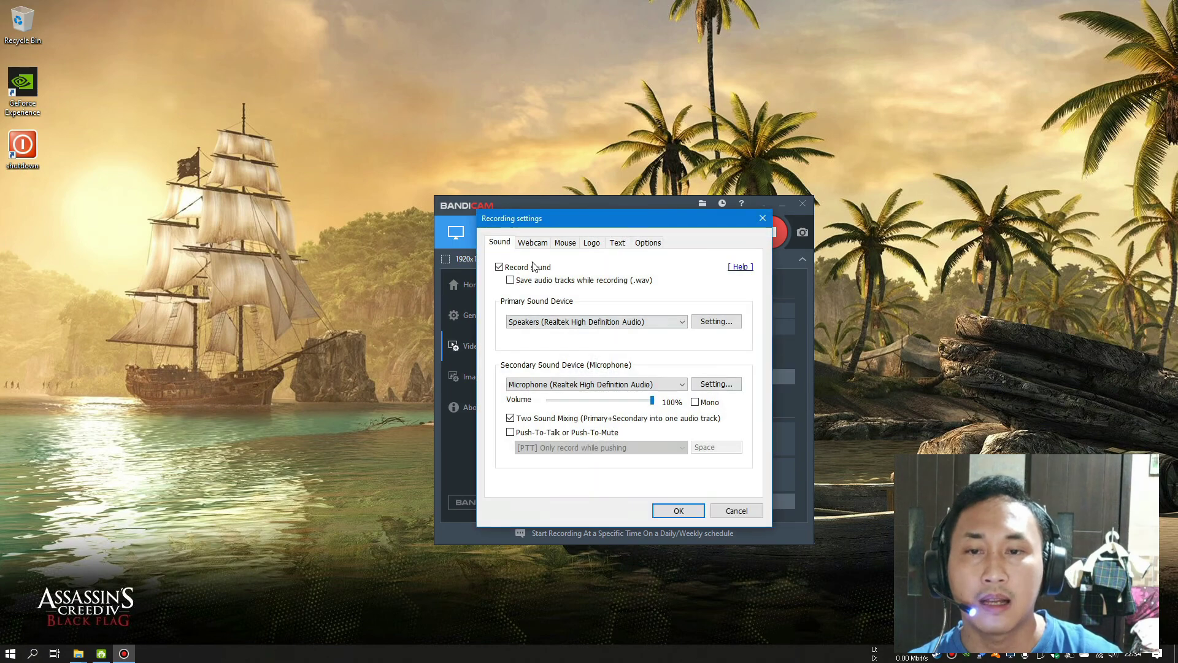
pyautogui.moveTo(578, 219); pyautogui.dragTo(353, 267)
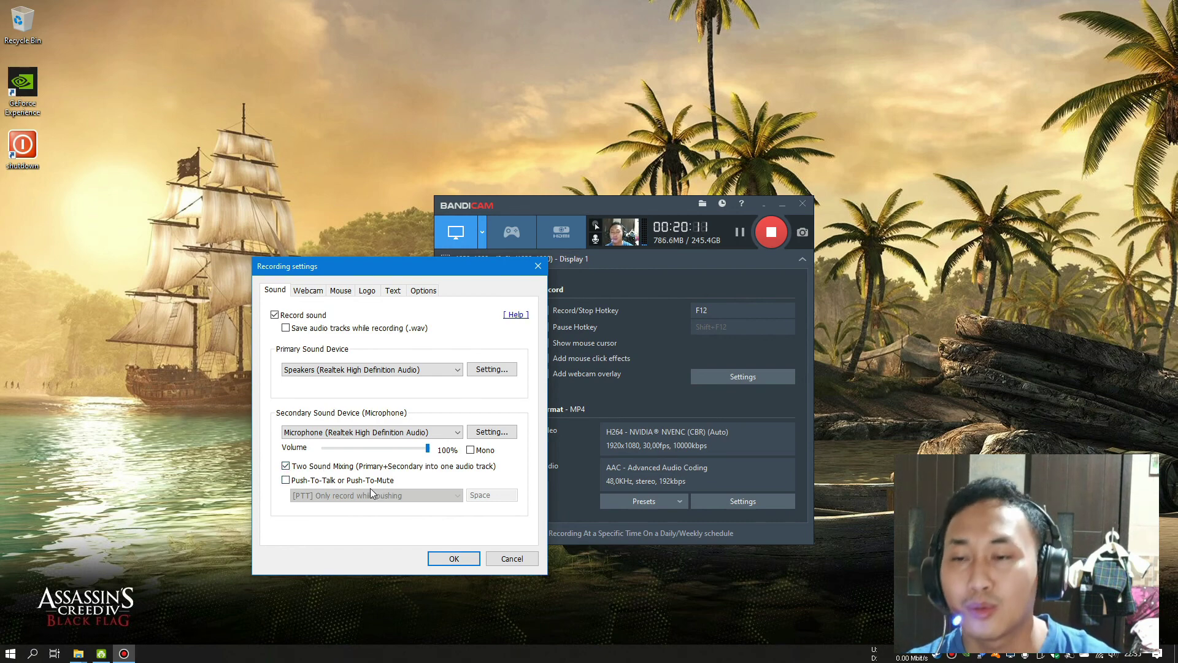
pyautogui.click(300, 293)
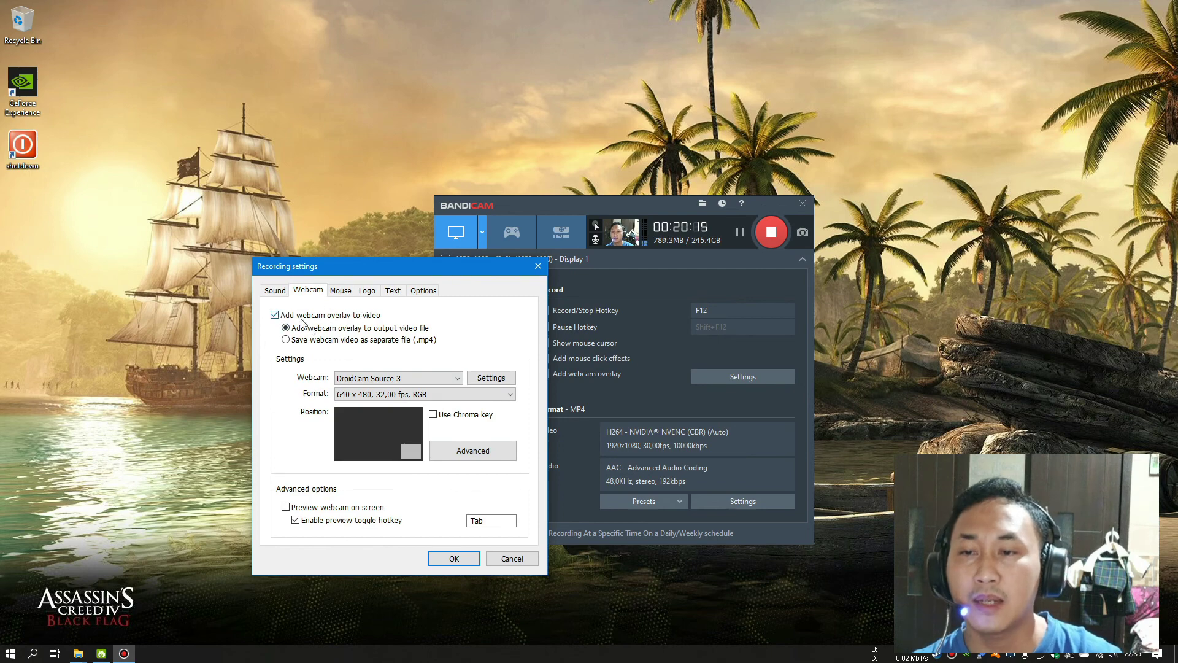
pyautogui.click(476, 459)
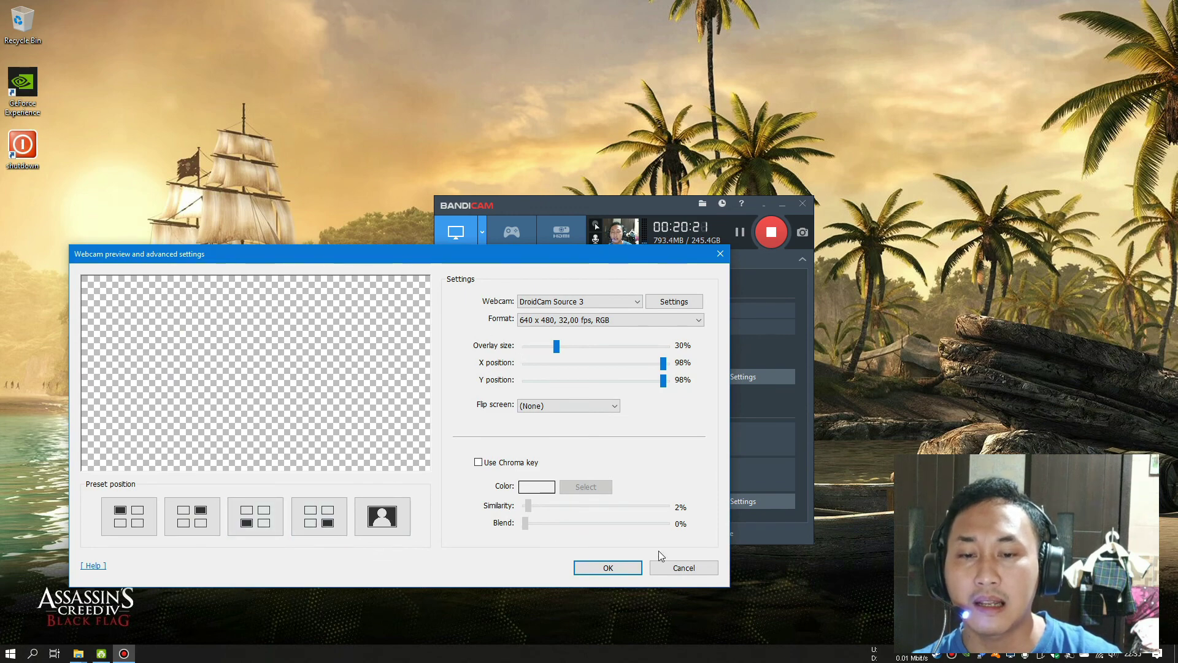
pyautogui.click(686, 570)
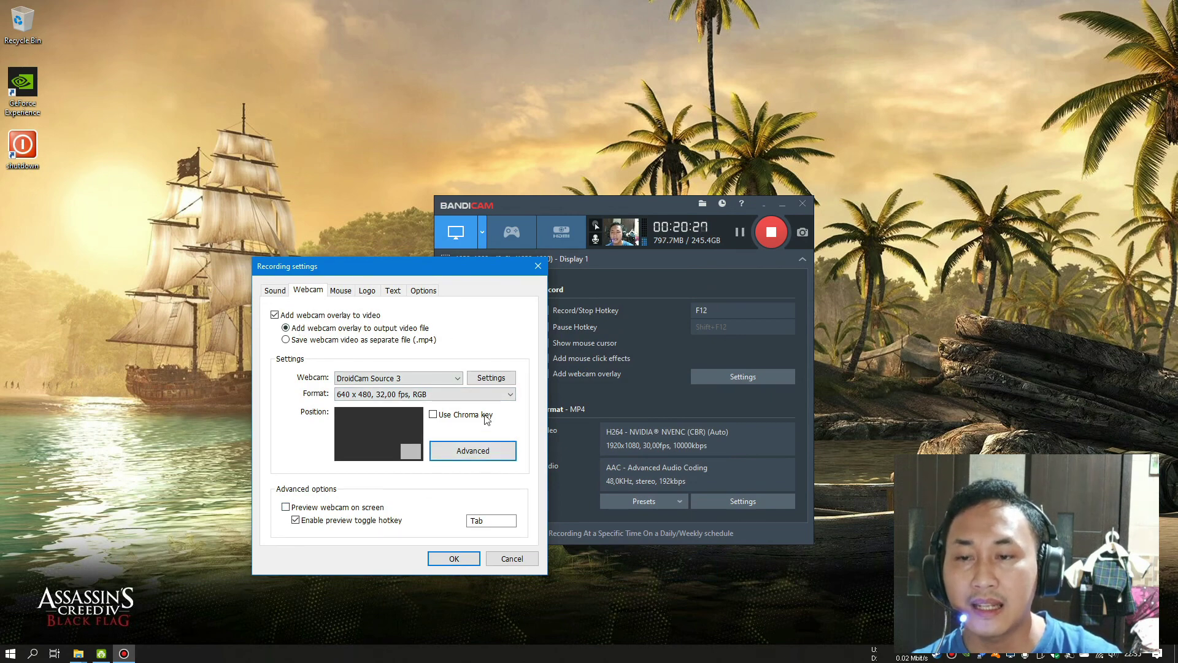
pyautogui.moveTo(358, 270); pyautogui.dragTo(223, 218)
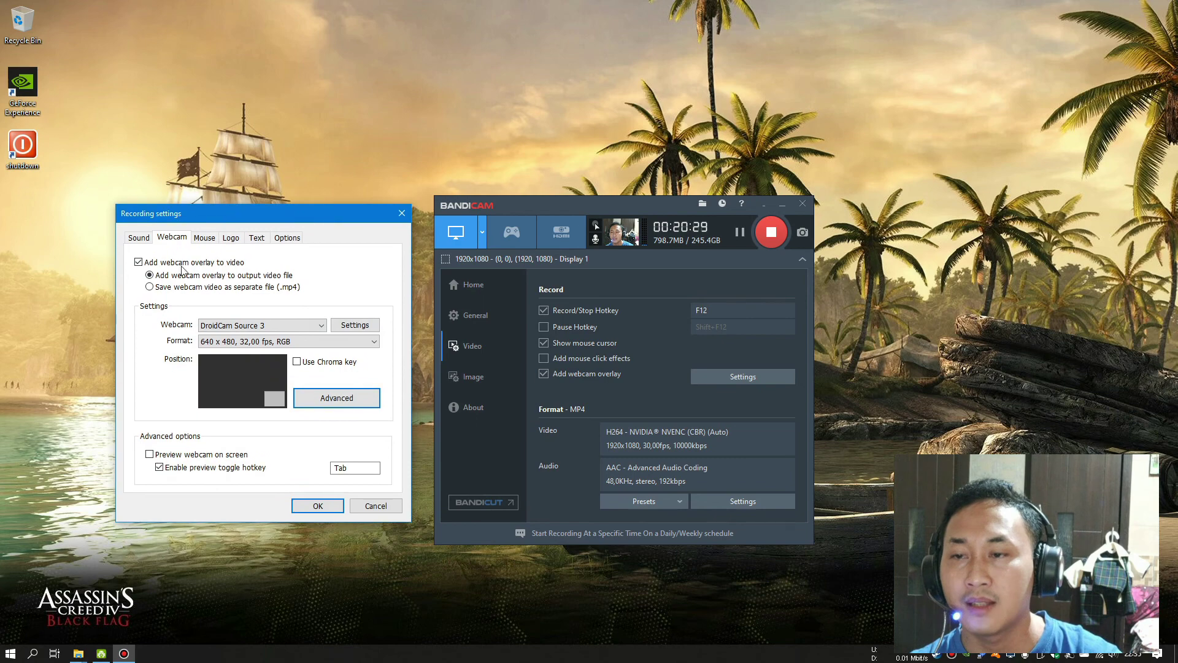
# - Review the sound settings again, followed by the mouse effects, logo overlay and text overlay settings
pyautogui.click(138, 237)
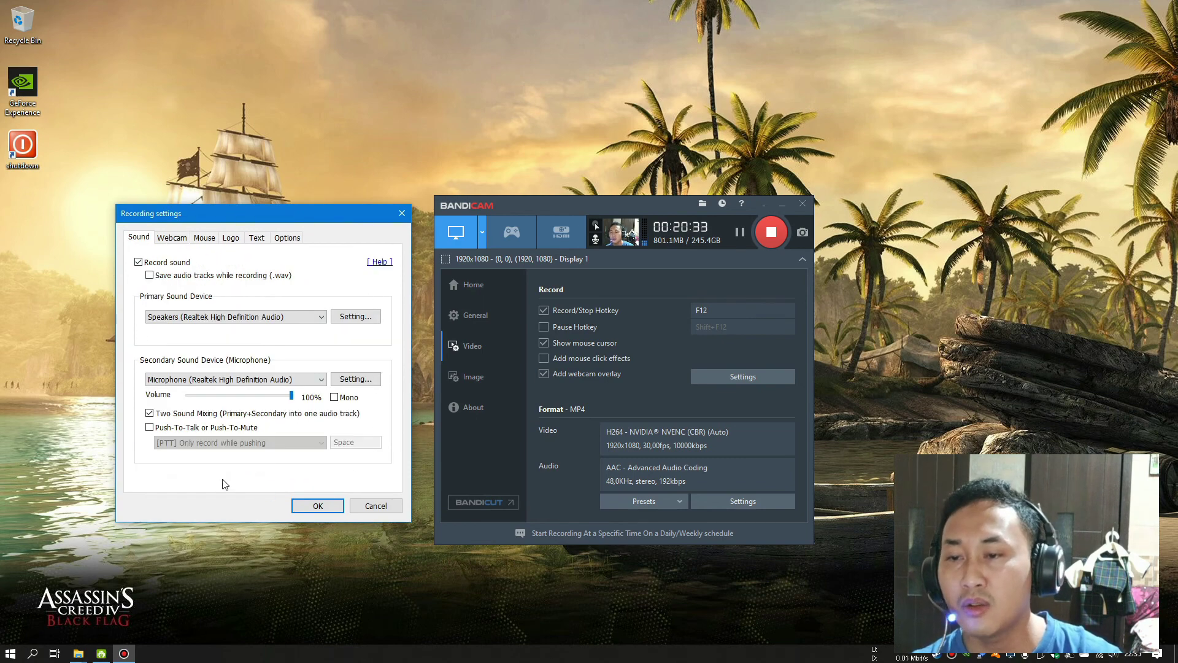
pyautogui.click(207, 238)
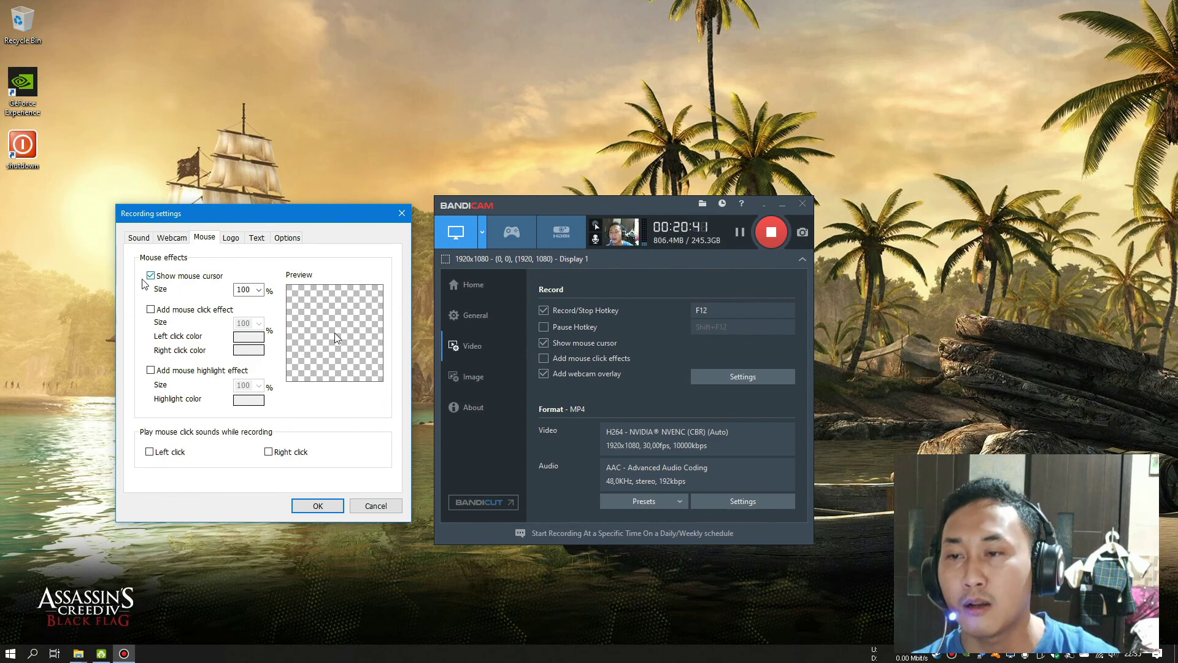
pyautogui.click(237, 240)
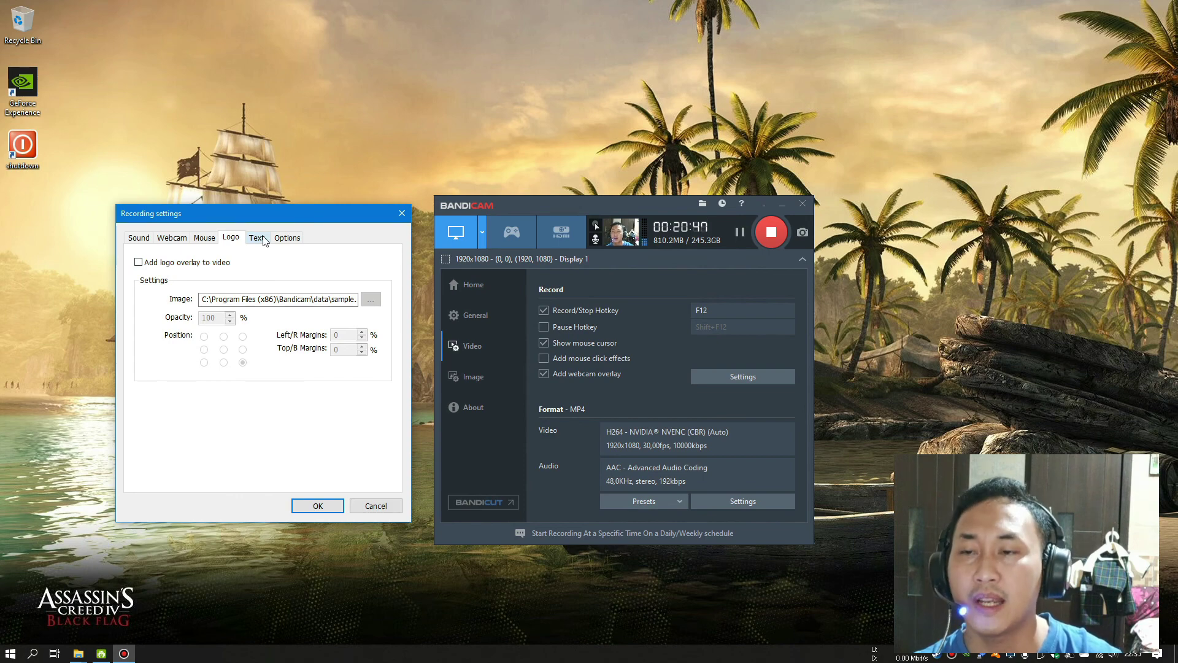
pyautogui.click(264, 241)
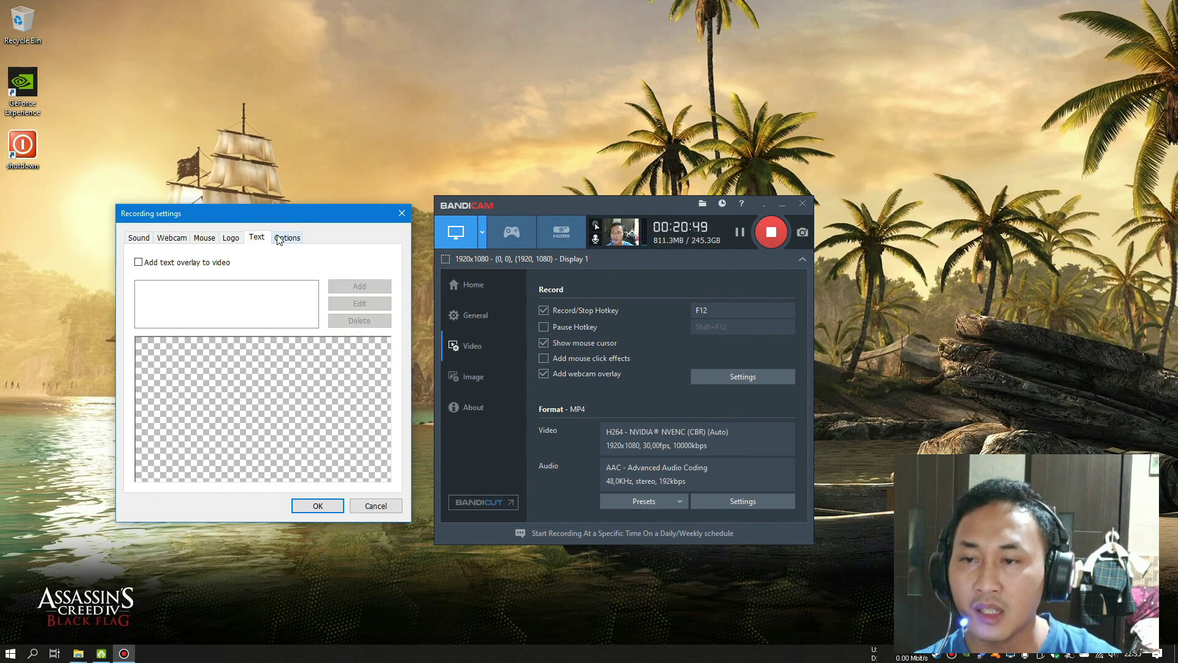
# - Review the recording priority choices in the recording options, keeping [High] Higher than normal priority
pyautogui.click(283, 238)
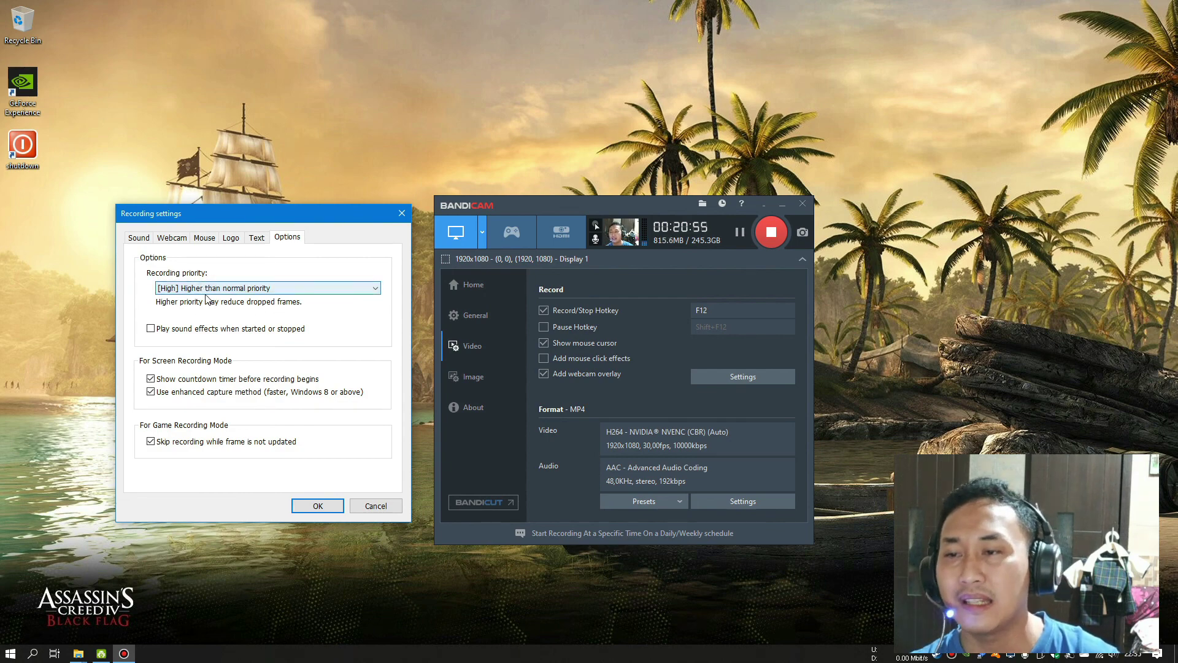
pyautogui.click(284, 291)
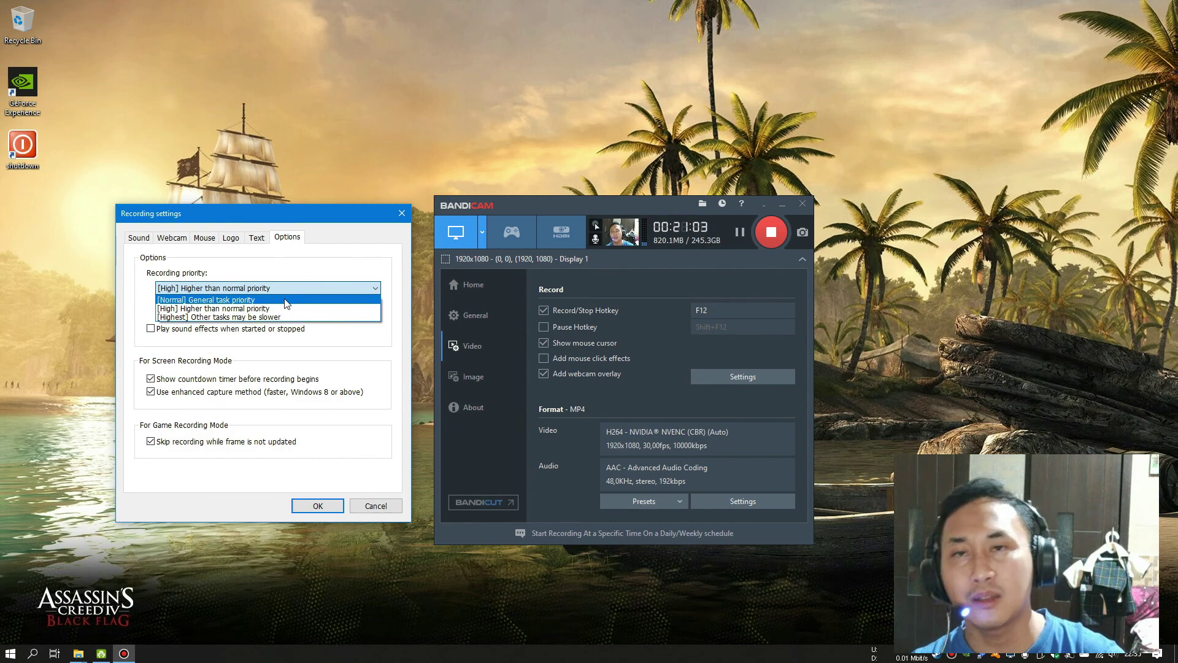
pyautogui.click(332, 254)
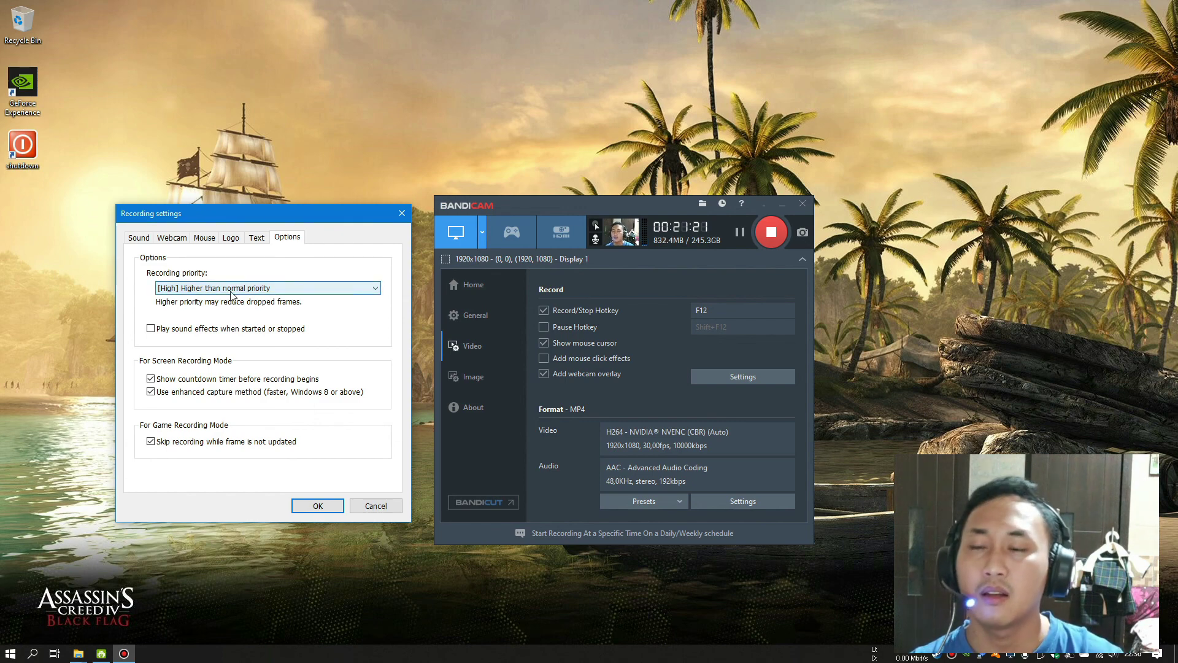
pyautogui.click(331, 289)
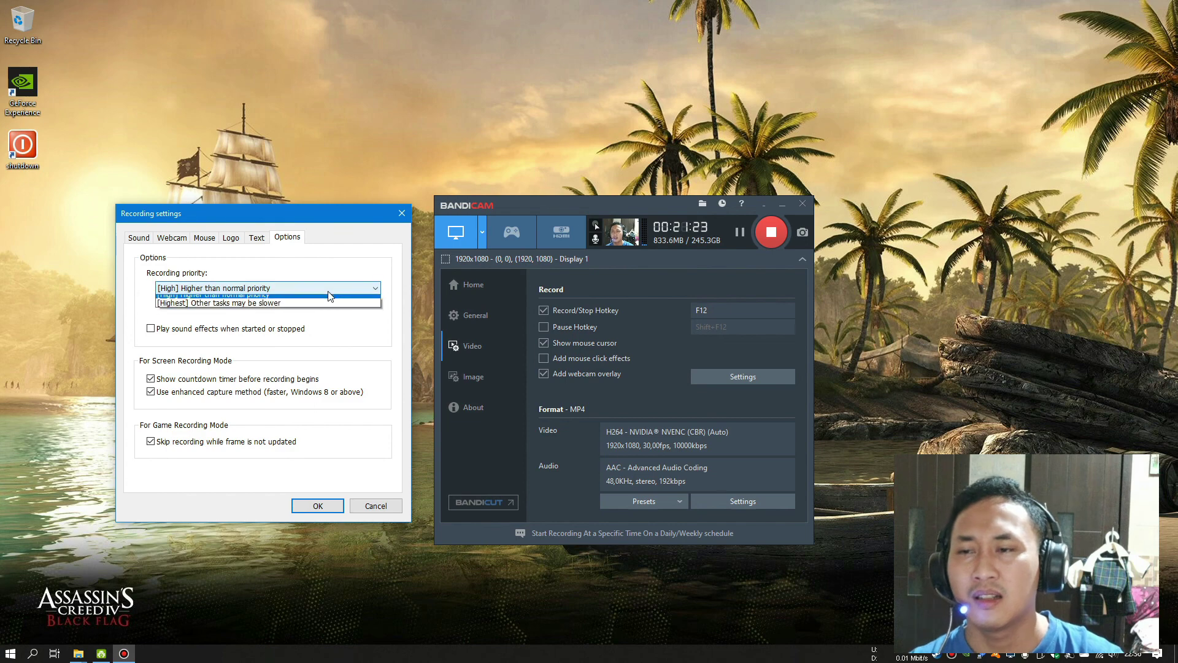
pyautogui.click(324, 307)
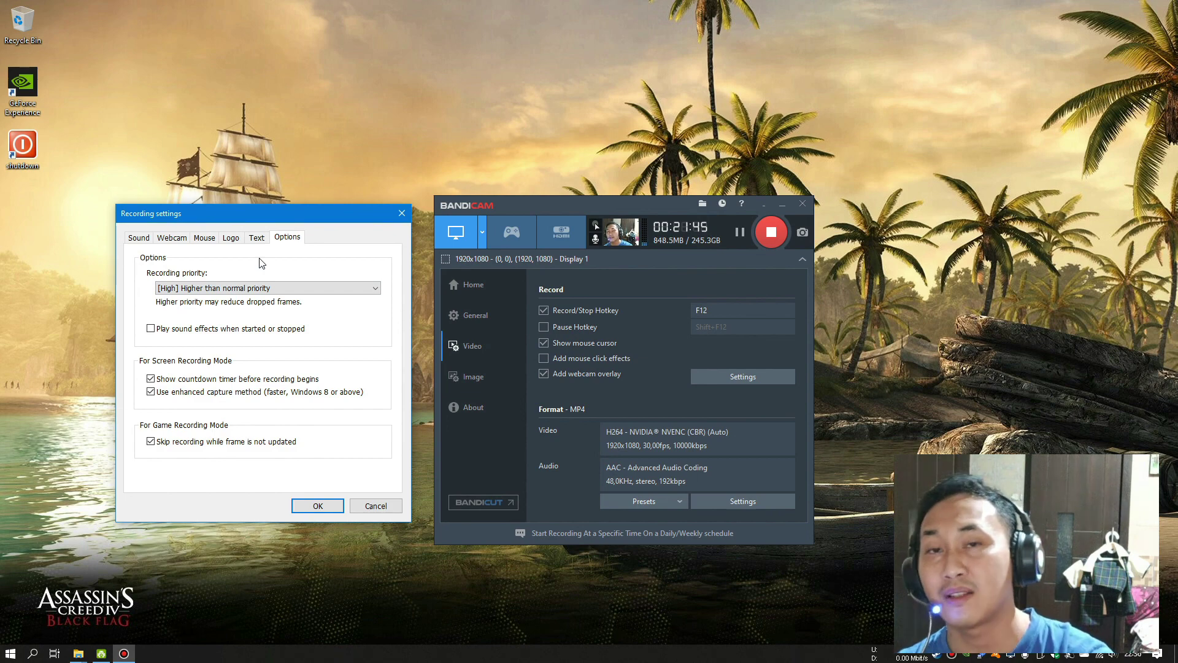
pyautogui.click(254, 287)
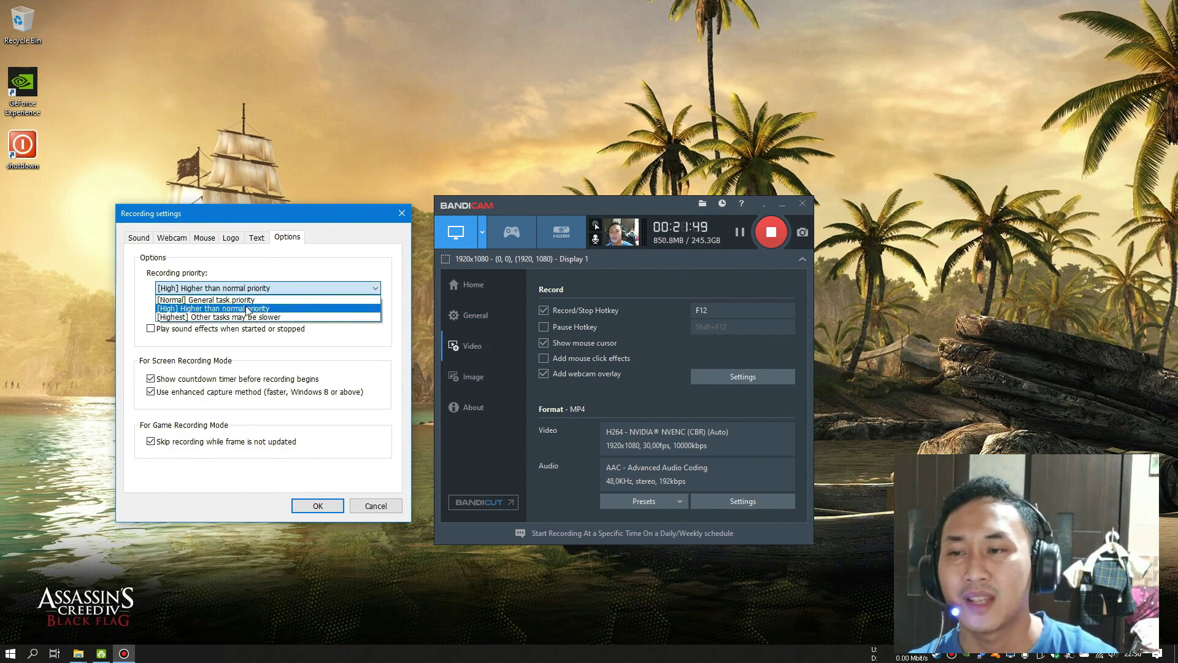
pyautogui.click(295, 257)
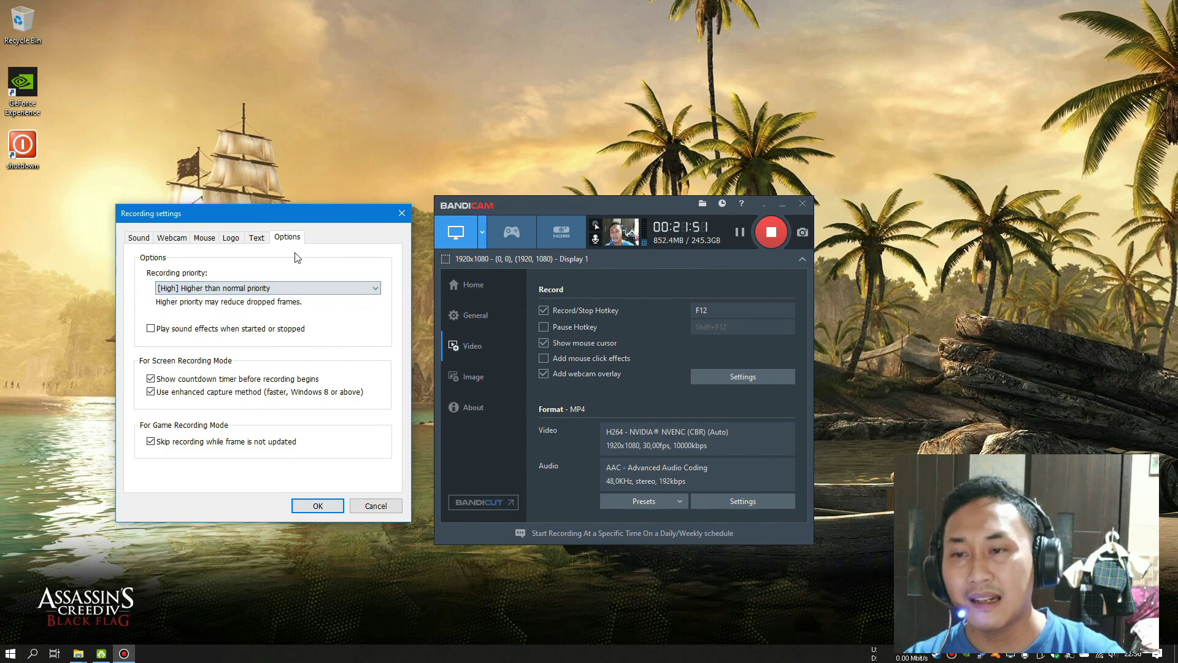